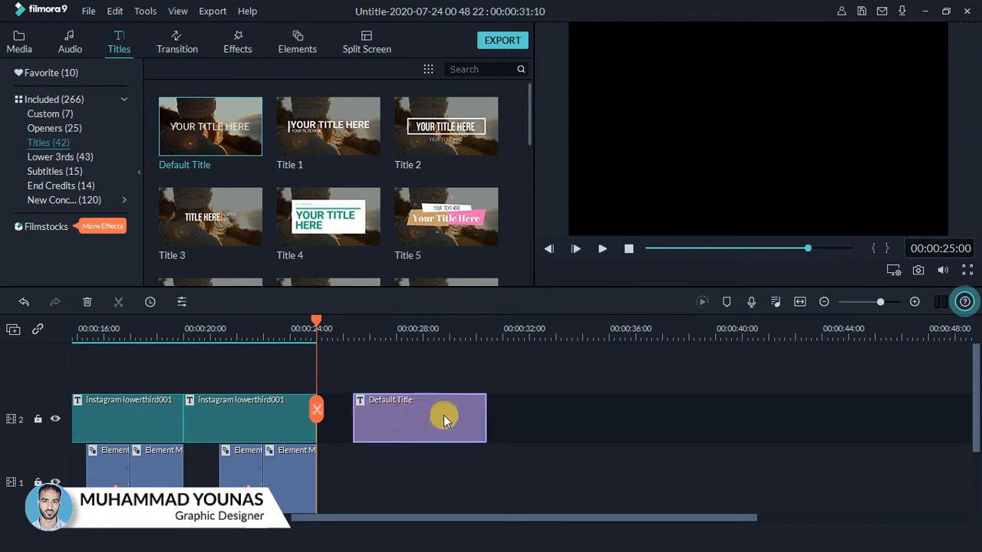
Open the Default Title in Advanced Edit and delete its YOUR TITLE HERE text box
right_click(444, 415)
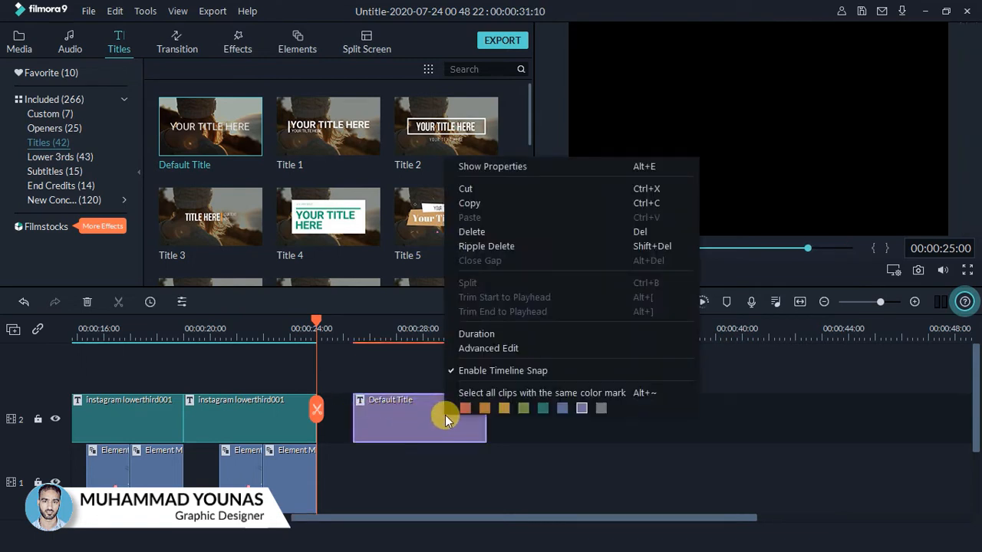
left_click(492, 349)
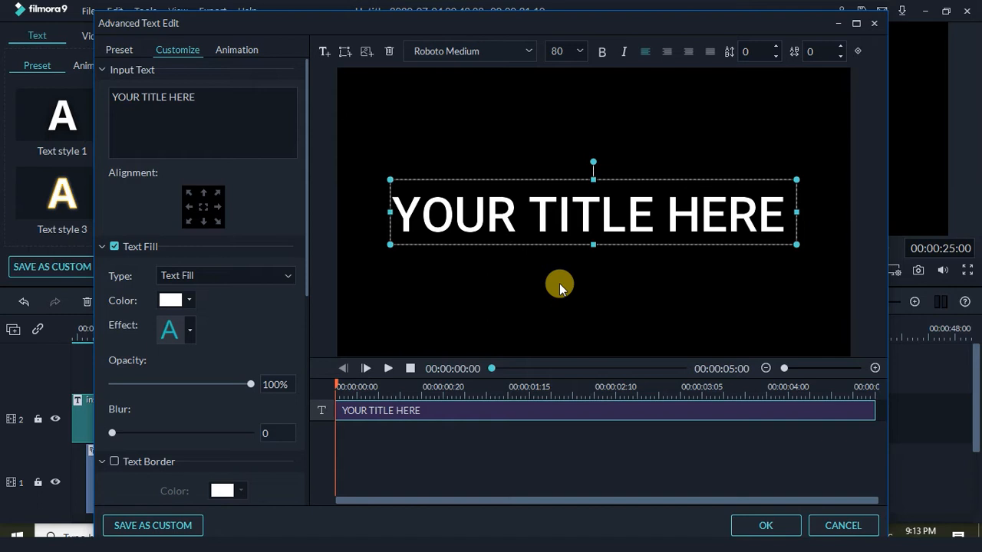
key("Delete")
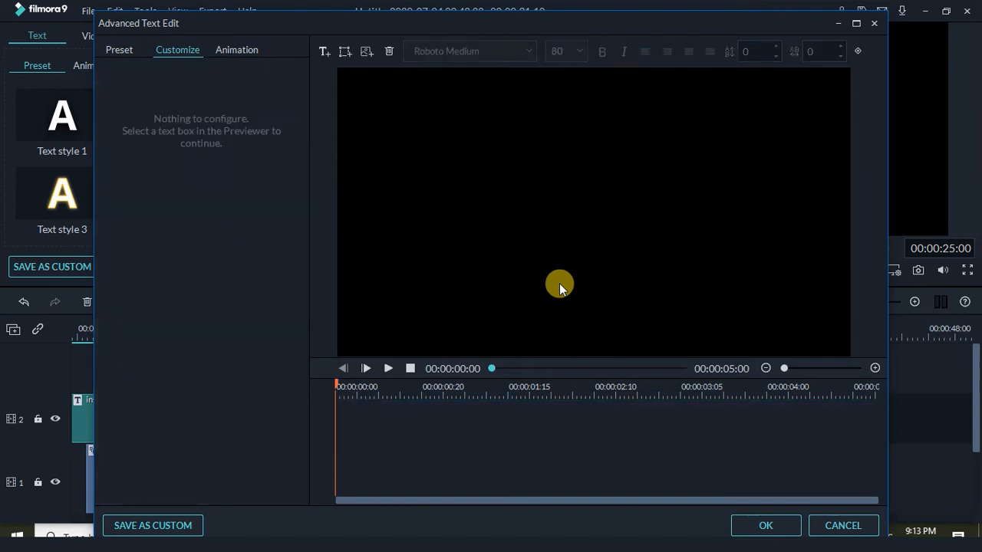
Add a rectangle shape to the title canvas and widen it toward the left
left_click(345, 55)
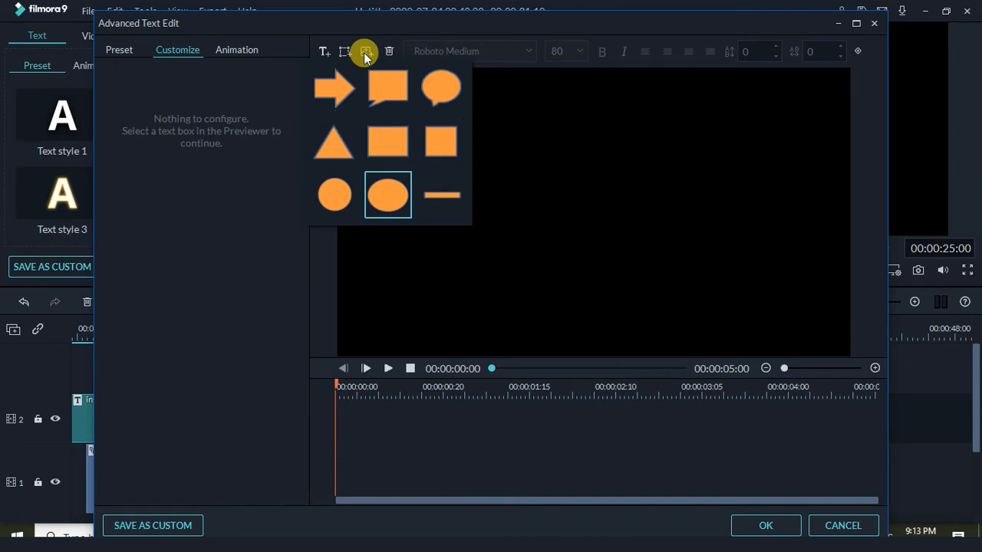
left_click(393, 137)
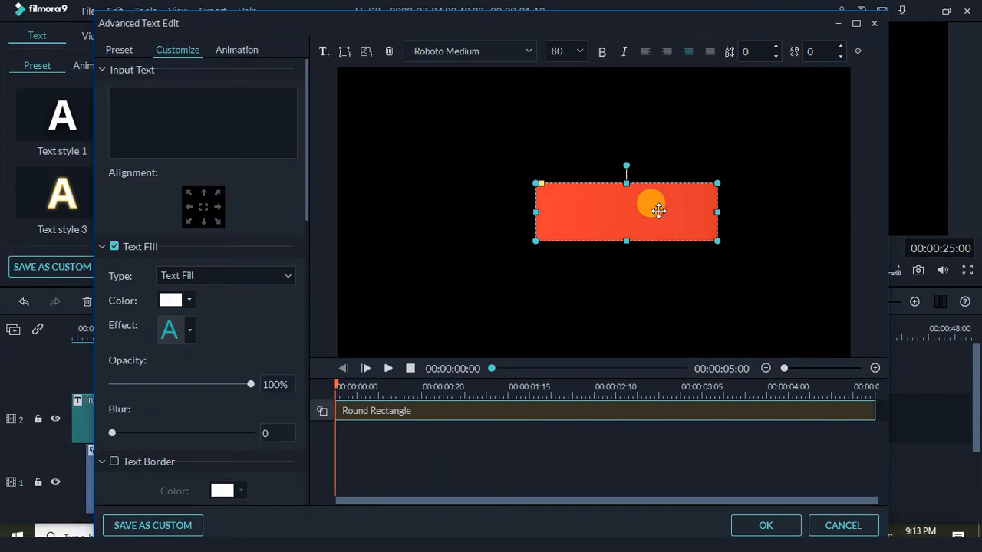
left_click_drag(532, 212, 503, 215)
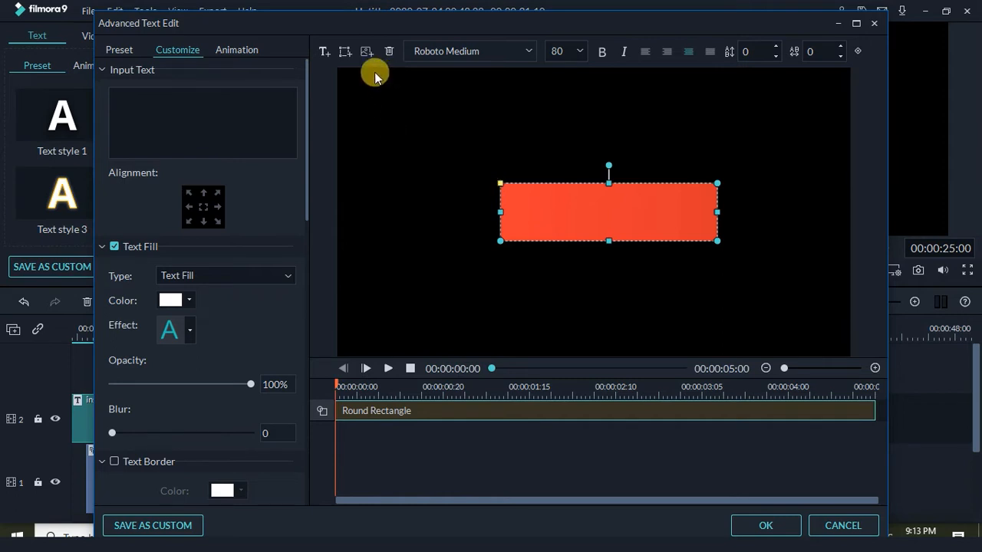
Add a second rectangle, clear its TEXT HERE, and resize it into a taller square at the bar's left end
left_click(344, 52)
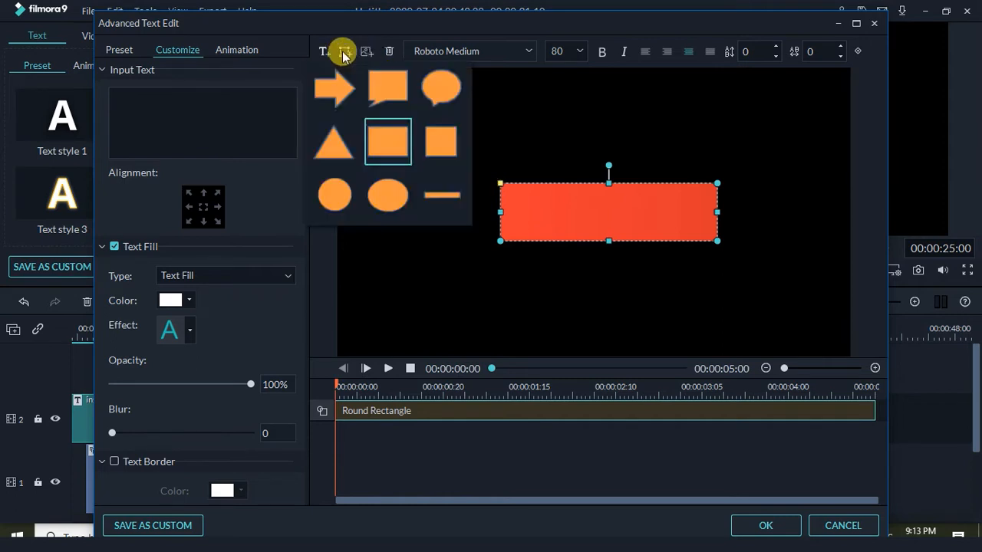
left_click(385, 146)
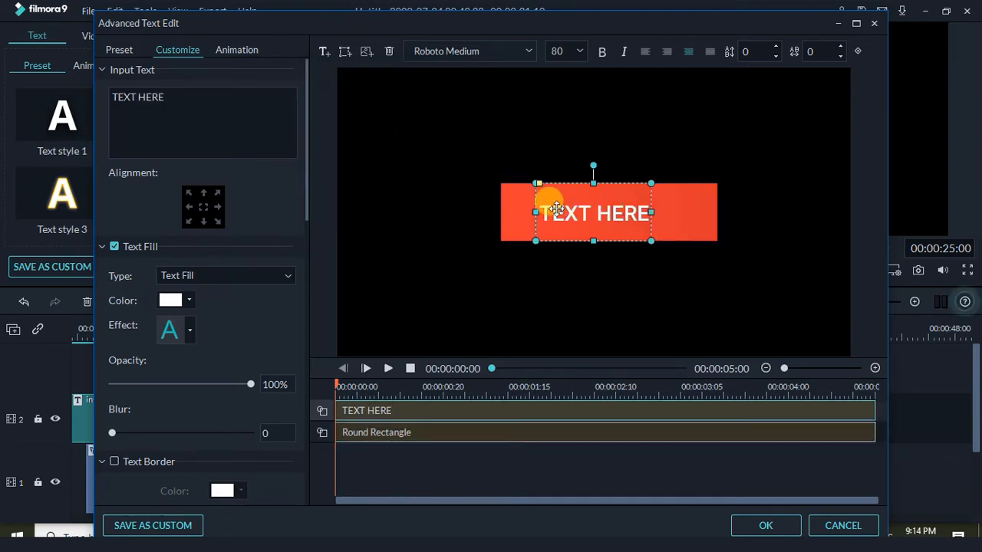
key("ctrl+a")
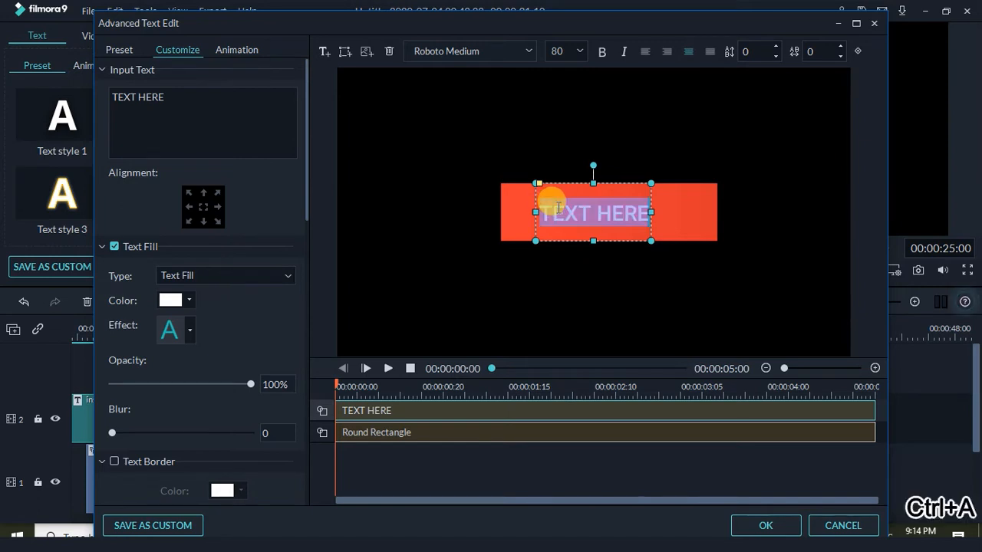
key("BackSpace")
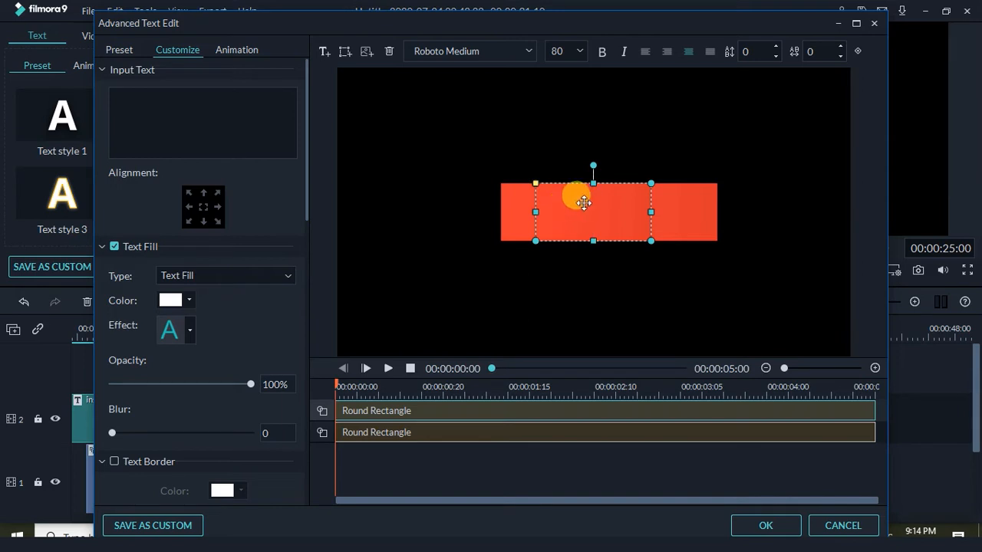
left_click_drag(575, 193, 489, 168)
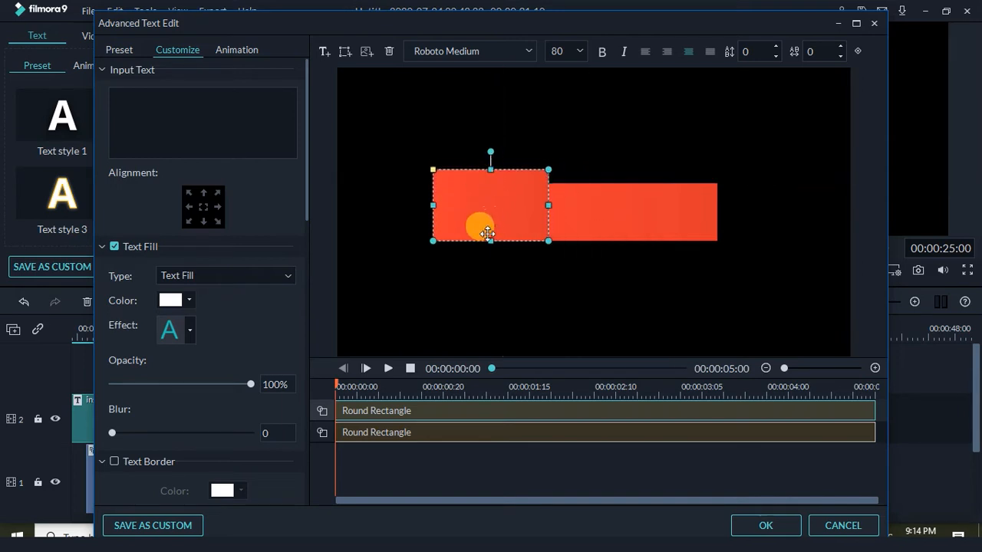
left_click_drag(490, 240, 492, 255)
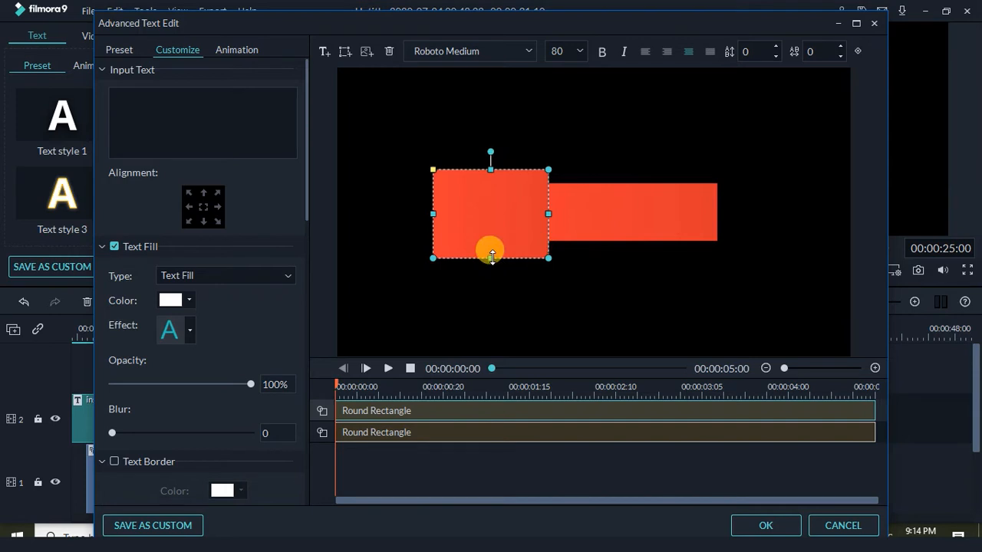
left_click_drag(546, 214, 525, 215)
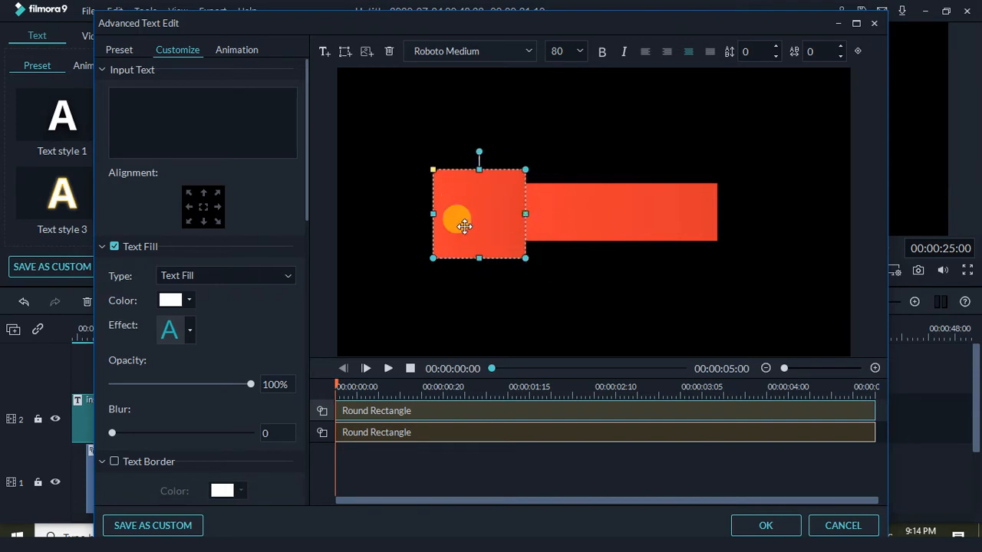
Widen the long bar slightly, then add a third text-free rectangle stretched from the square across the bar
left_click(575, 213)
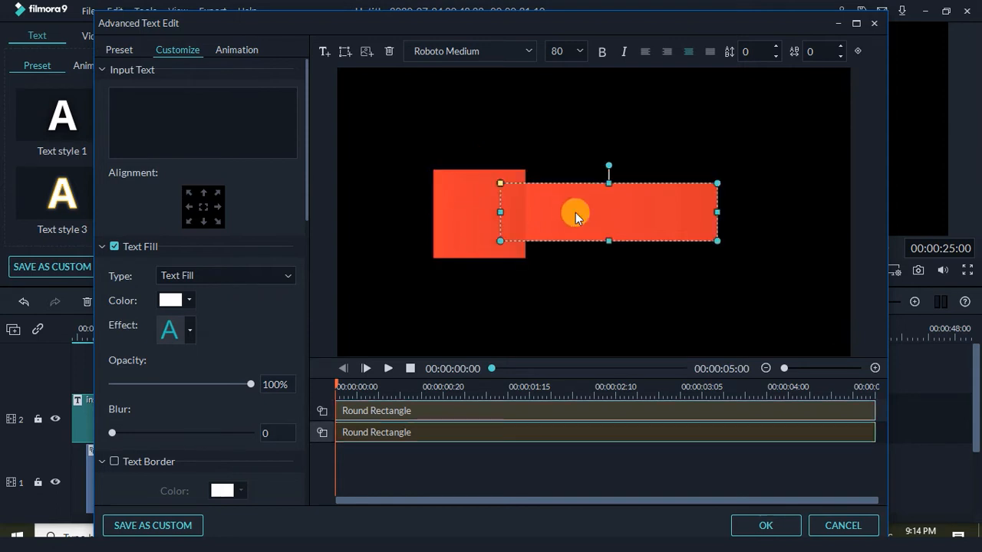
left_click_drag(717, 213, 729, 213)
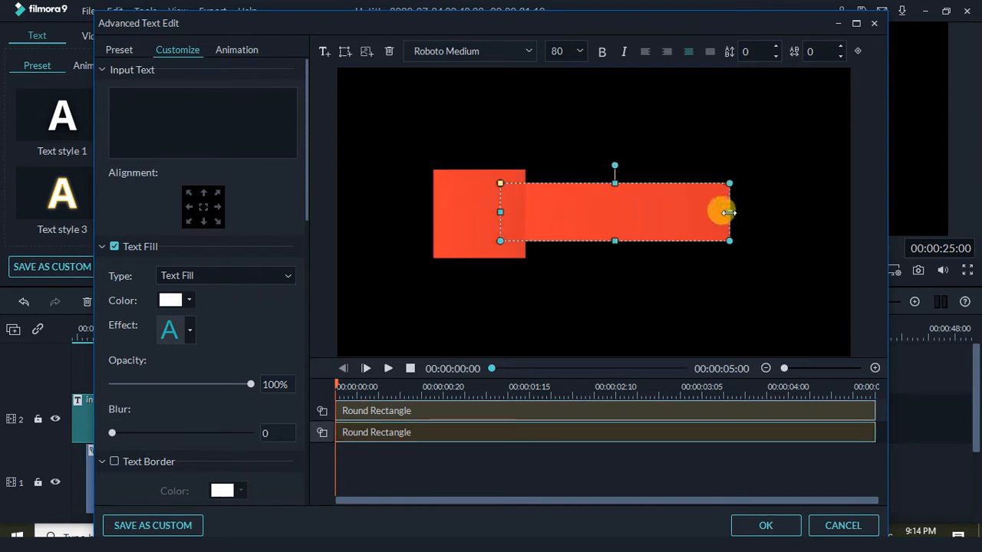
left_click(344, 52)
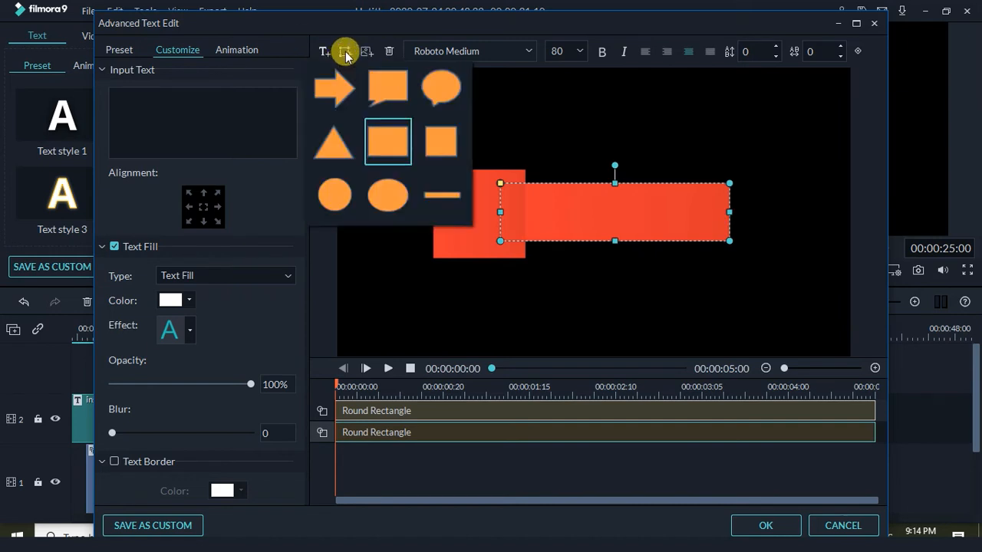
left_click(376, 147)
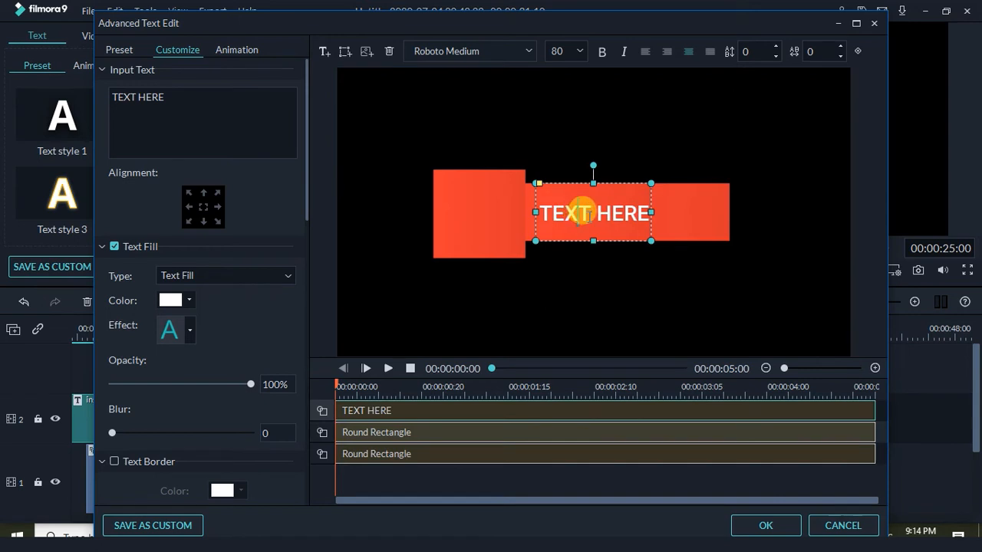
key("ctrl+a")
key("BackSpace")
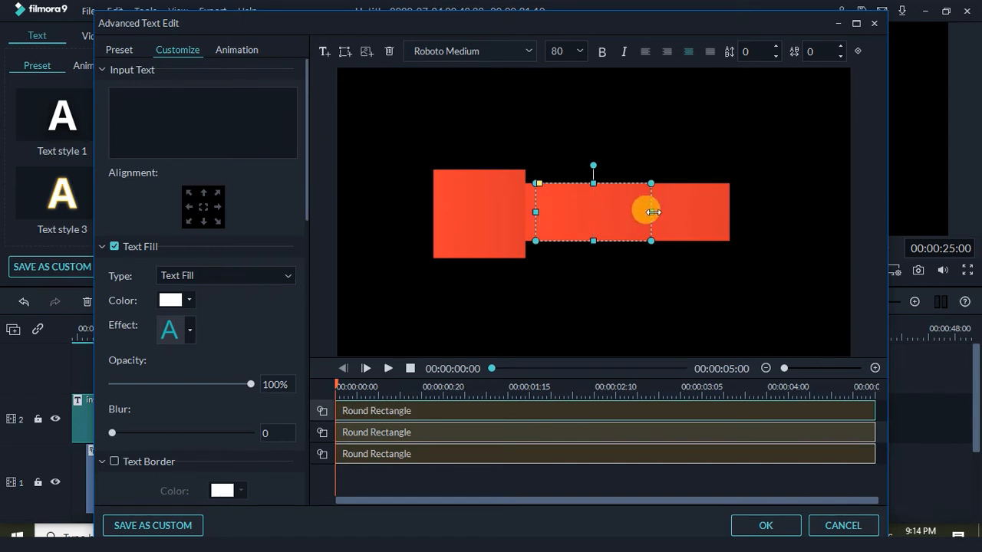
left_click_drag(651, 211, 739, 213)
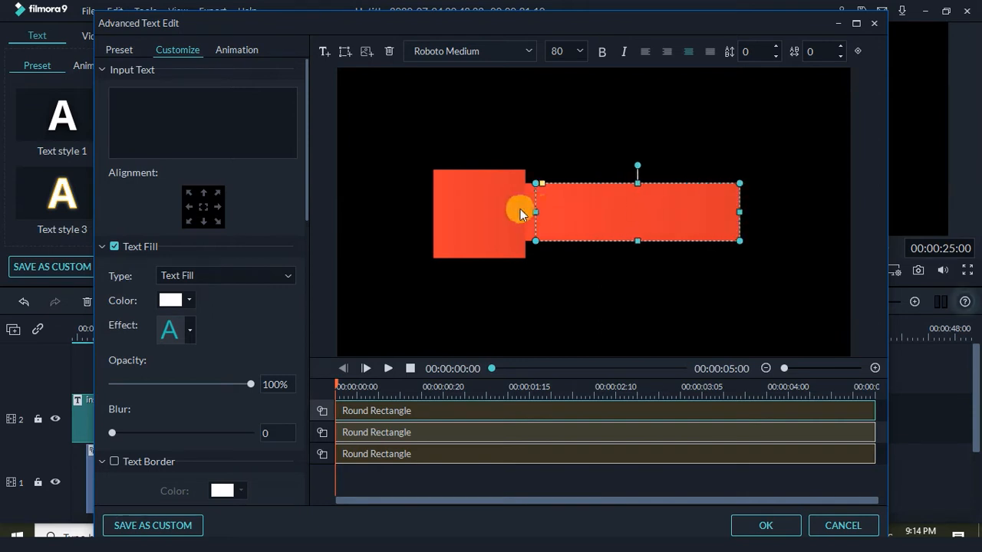
left_click_drag(535, 212, 513, 199)
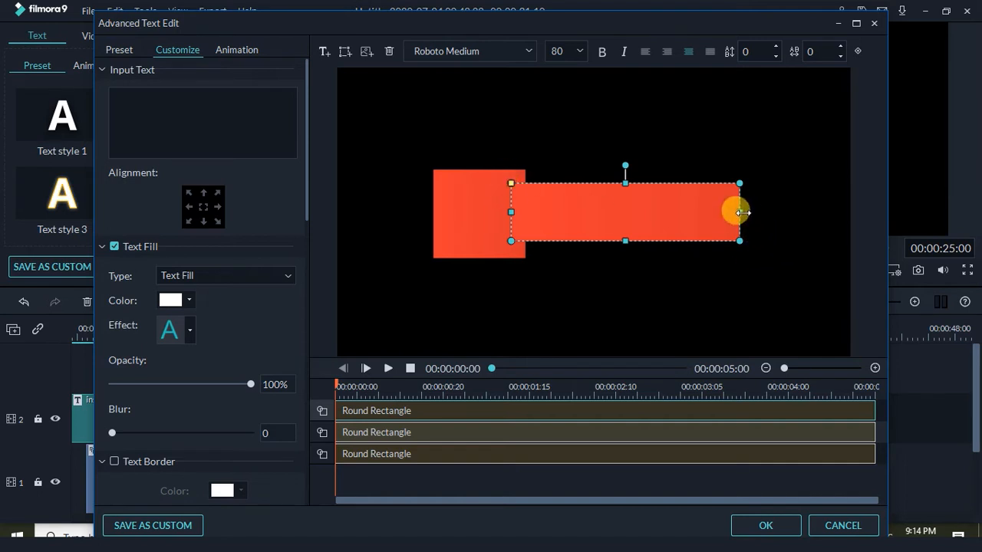
Change the new bar's Shape Fill type to Color Fill with white as the colour
left_click(598, 294)
left_click(684, 221)
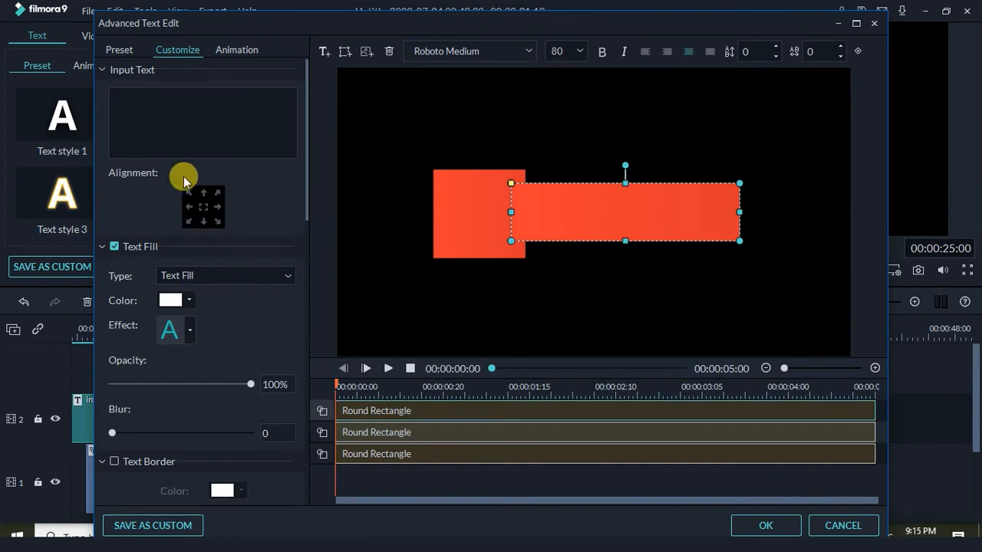
left_click_drag(307, 210, 305, 430)
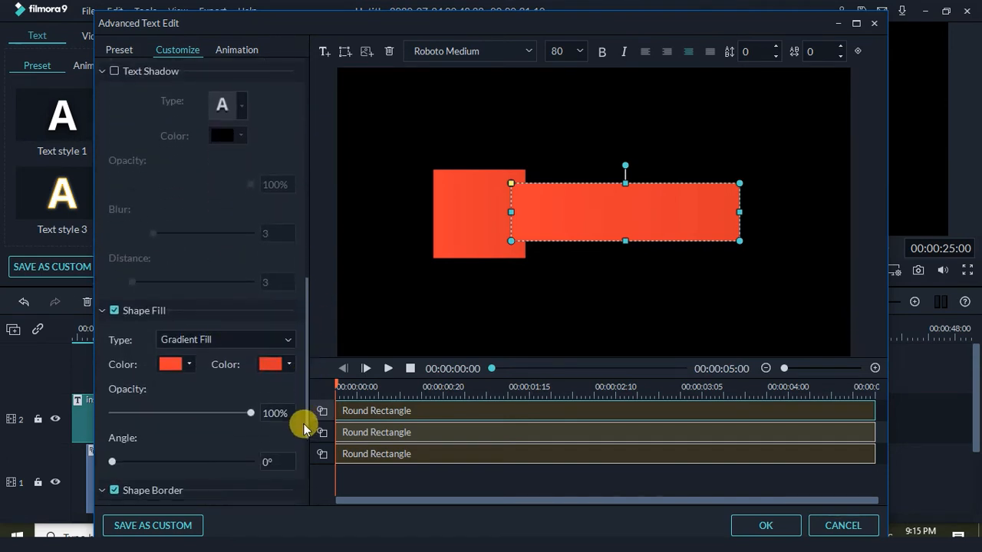
left_click(223, 344)
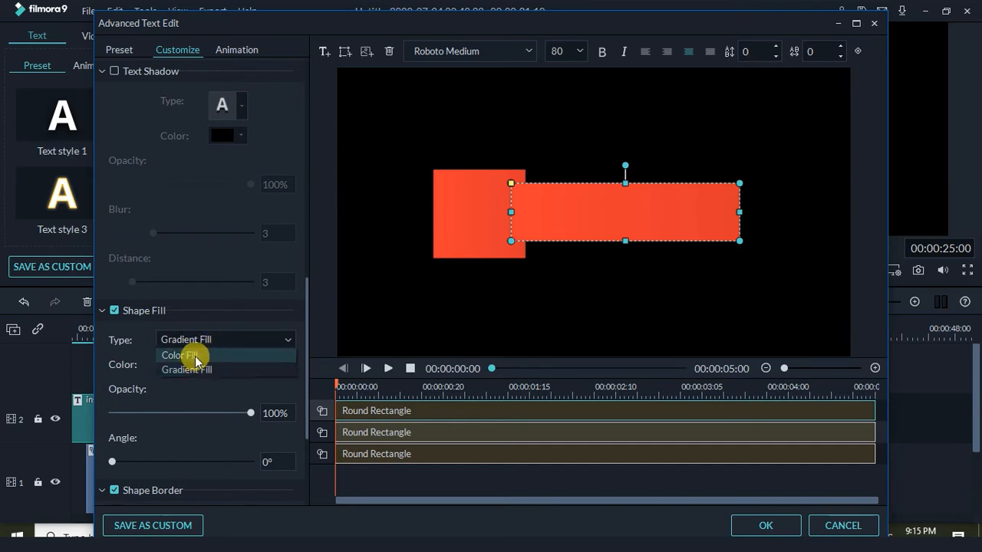
left_click(193, 355)
left_click(191, 368)
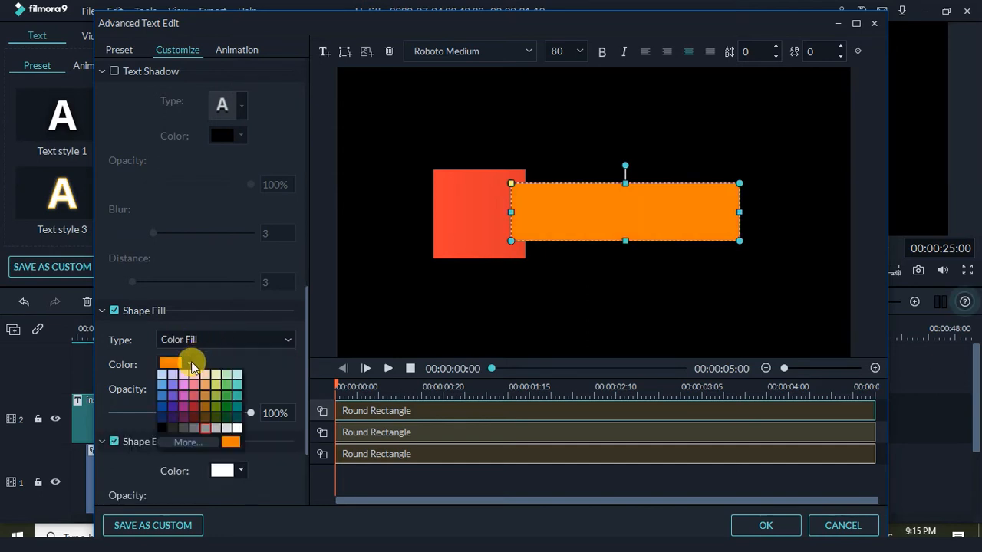
left_click(235, 431)
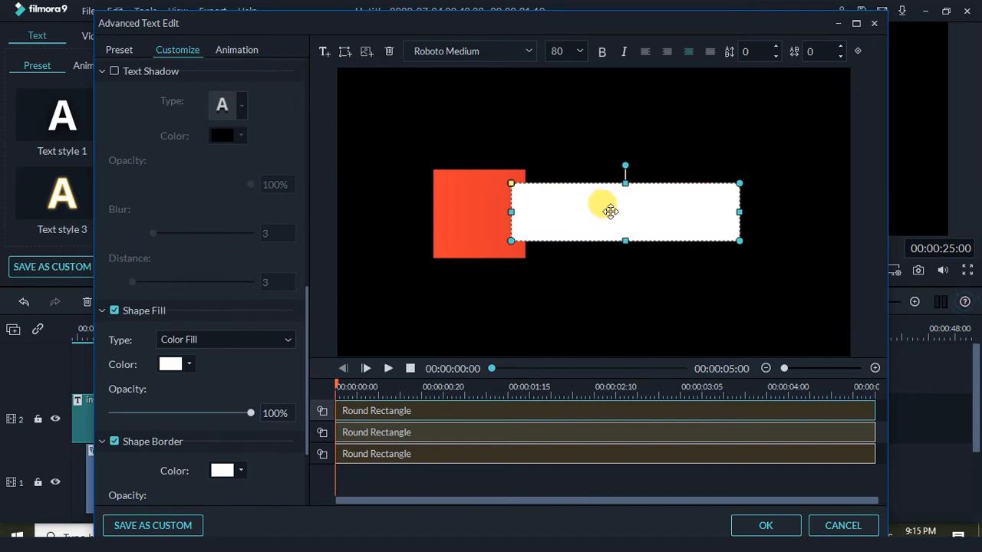
Send the white bar behind the other shapes and trim its right edge slightly
left_click(858, 53)
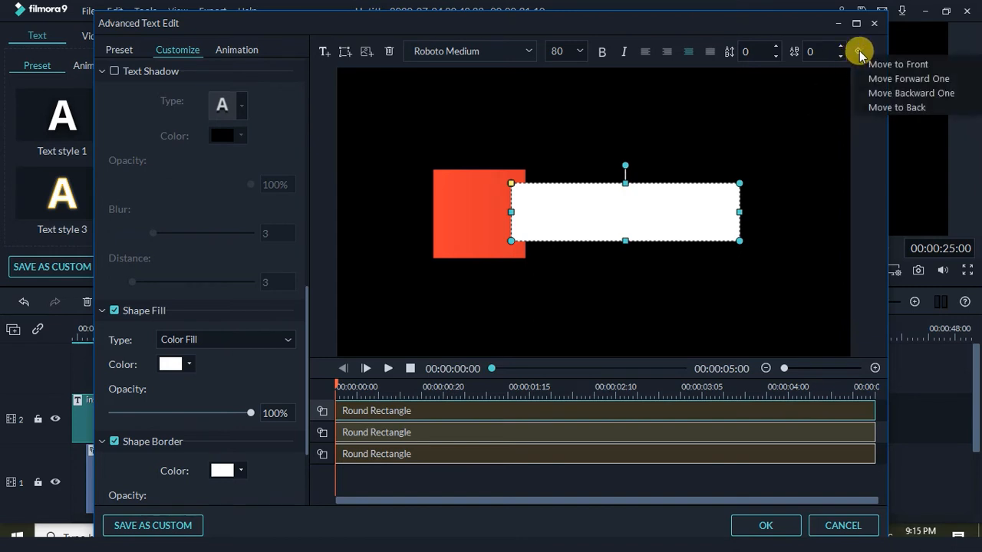
left_click(896, 107)
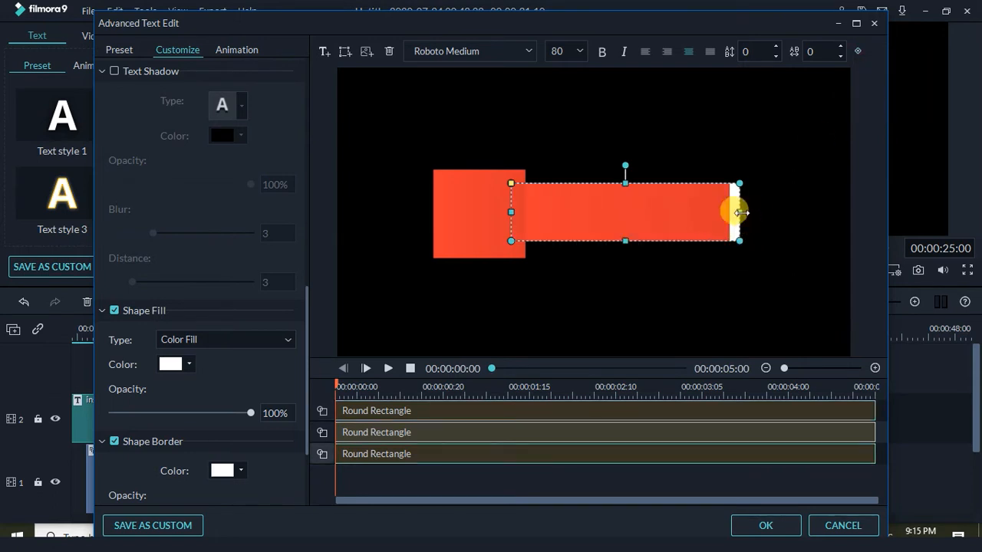
left_click_drag(740, 212, 736, 212)
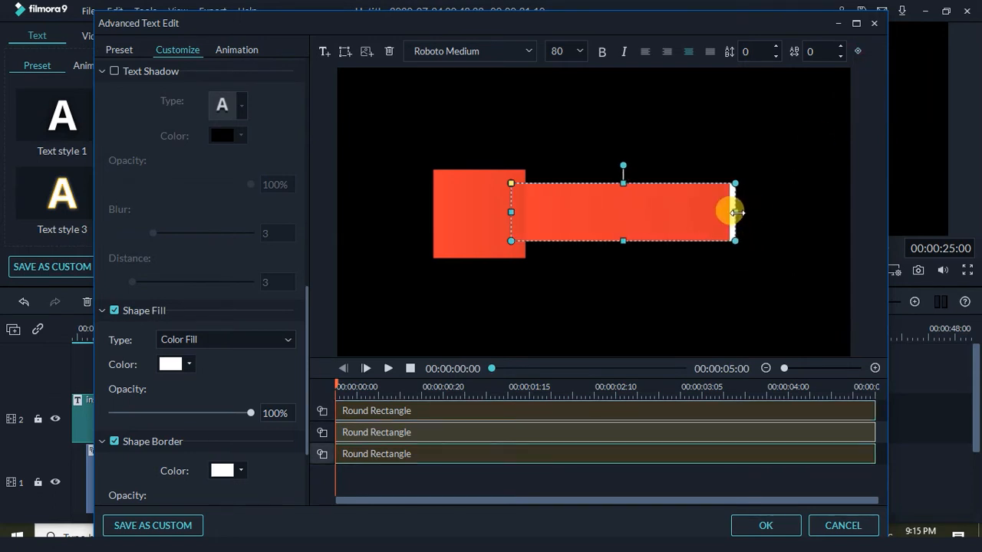
left_click(708, 267)
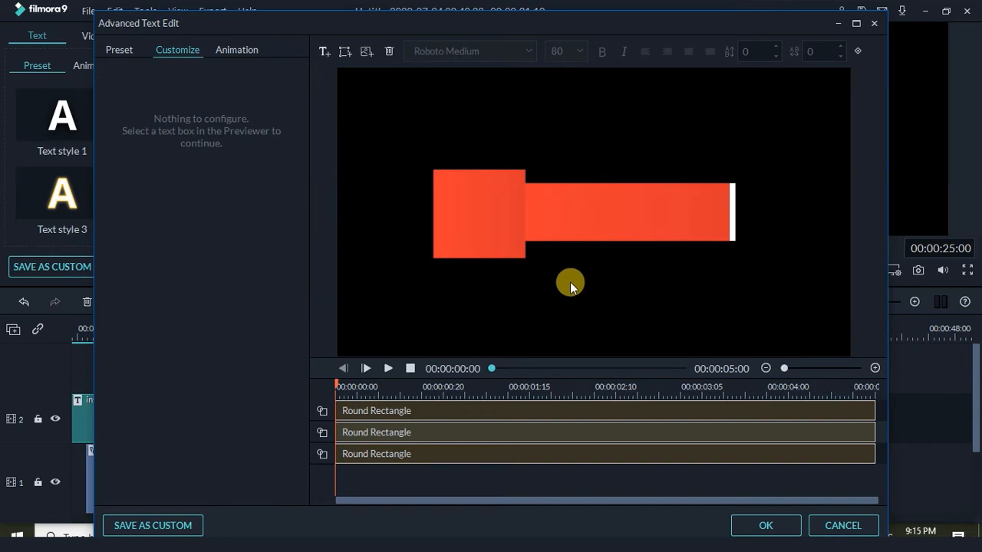
Check the red rounded square's placement, then add a new text box to the title
left_click(490, 230)
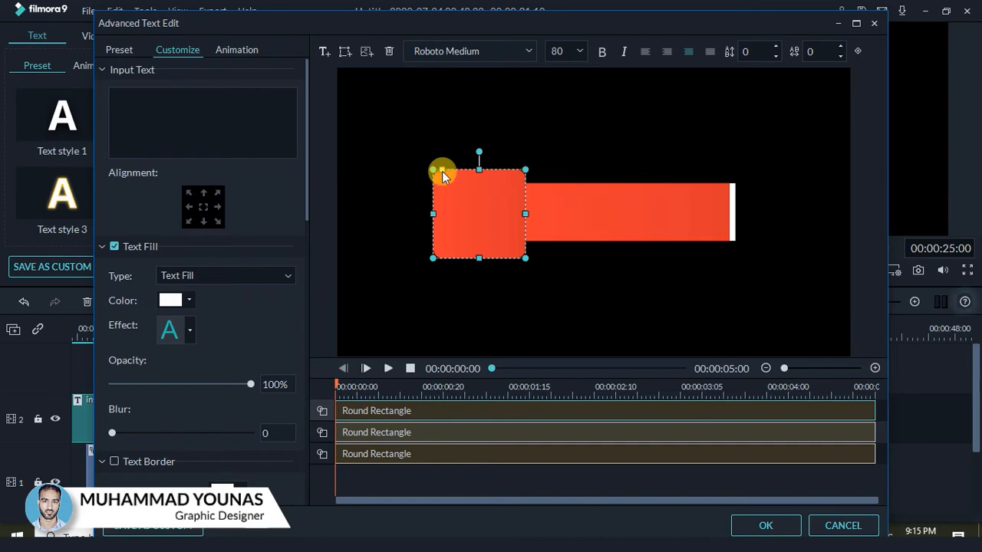
left_click(586, 254)
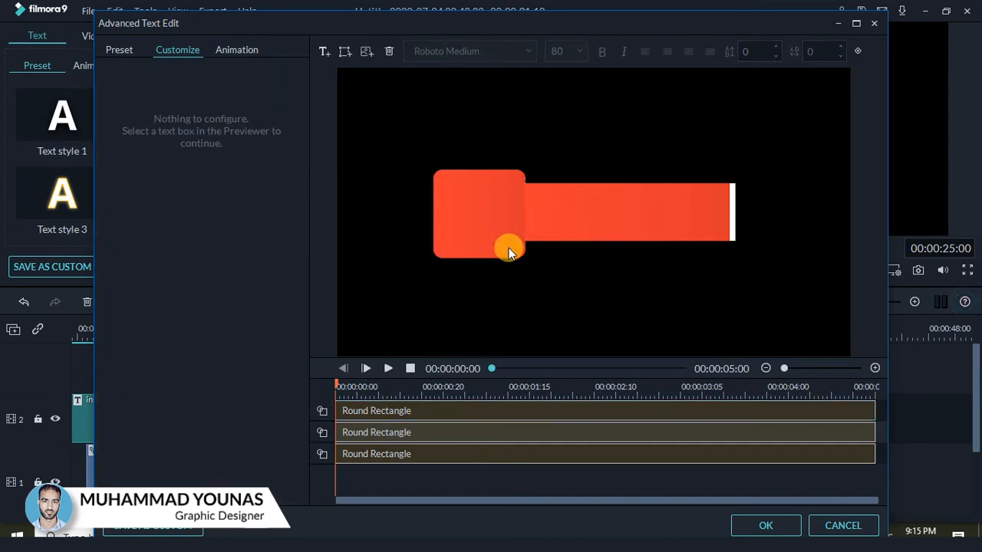
left_click(474, 214)
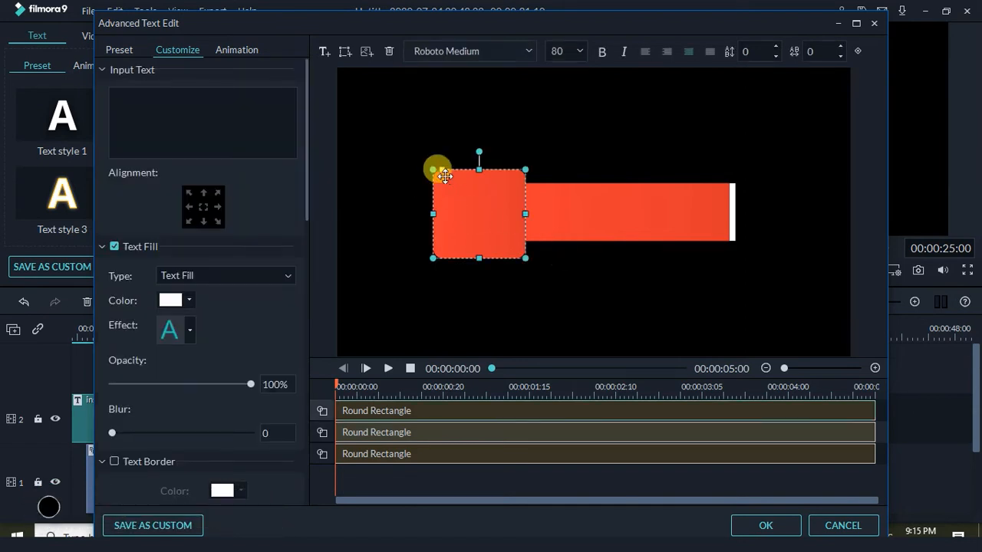
left_click(574, 264)
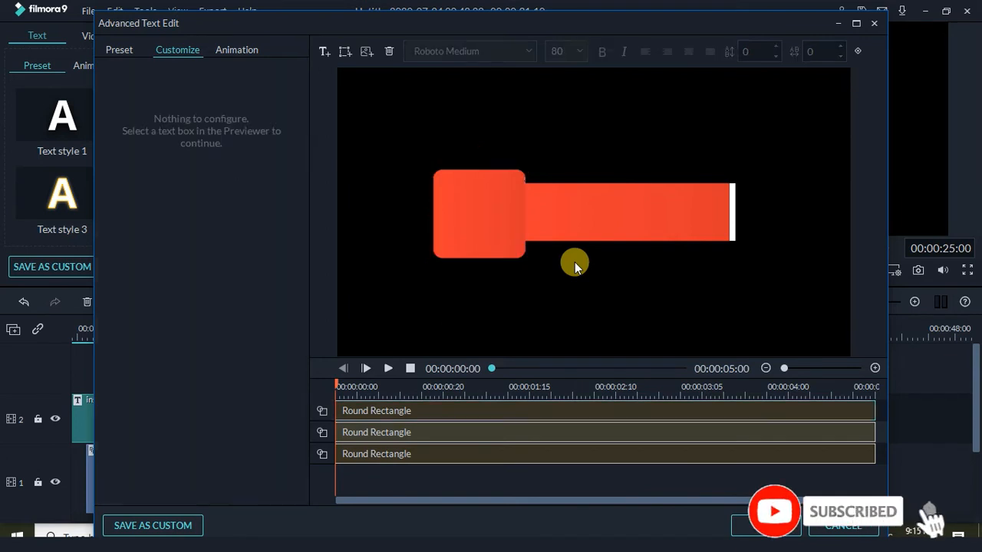
left_click(324, 52)
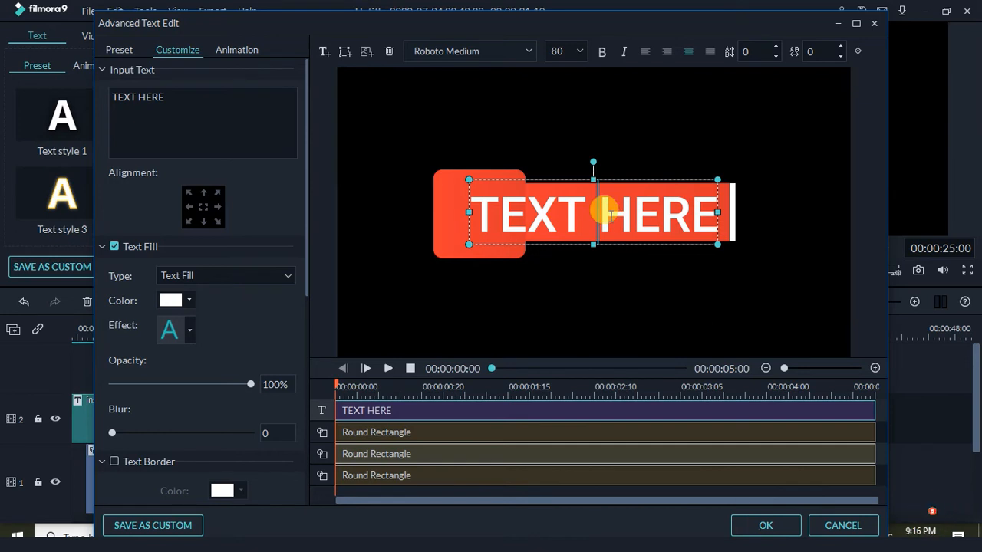
Replace the placeholder with the channel handle at size 56, then shrink and move it into the red bar
key("ctrl+a")
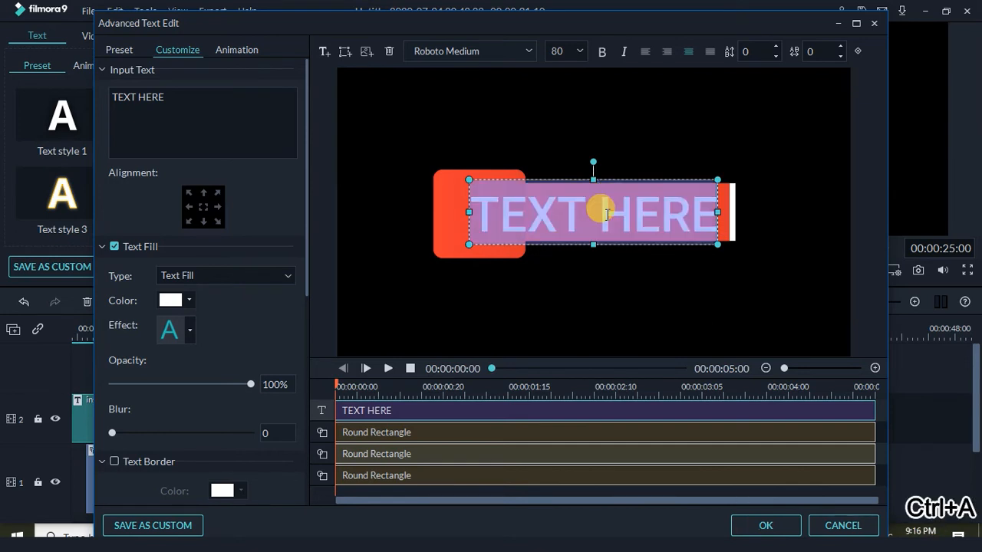
type("@")
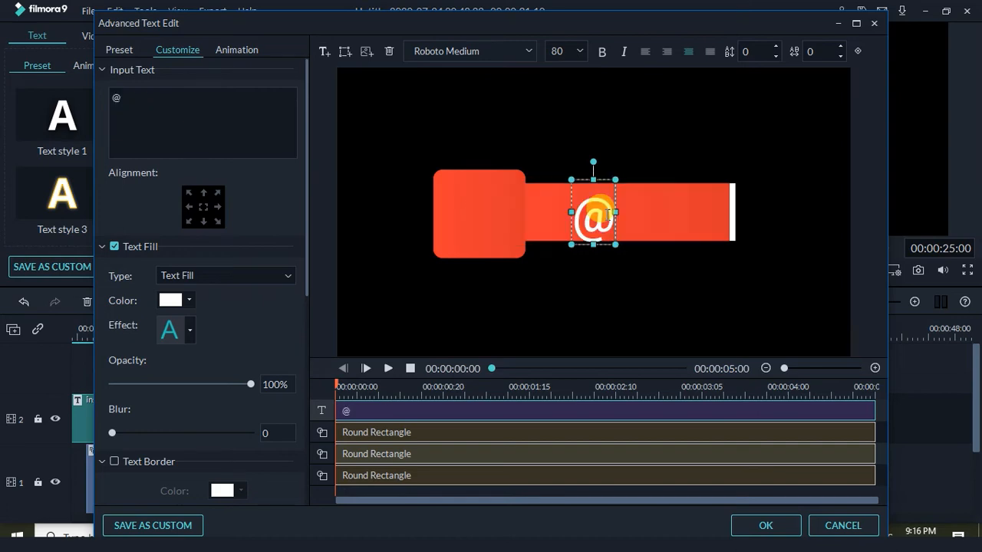
type("kyaseakhein")
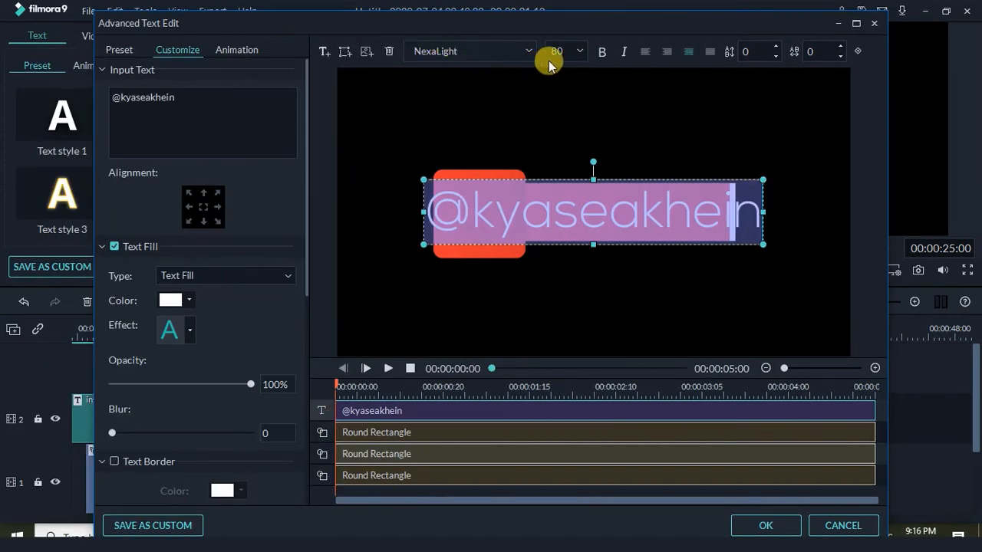
left_click(580, 51)
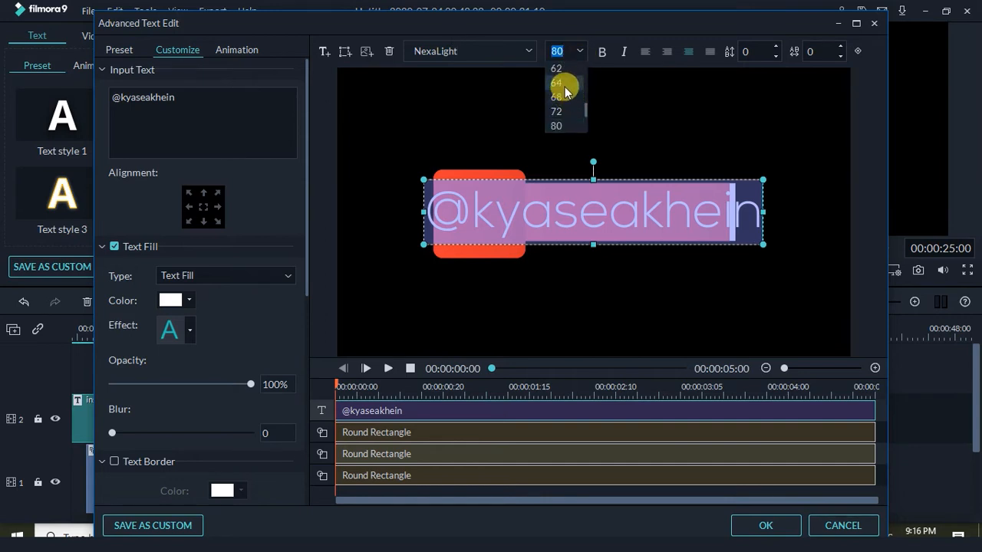
left_click(565, 83)
left_click(581, 52)
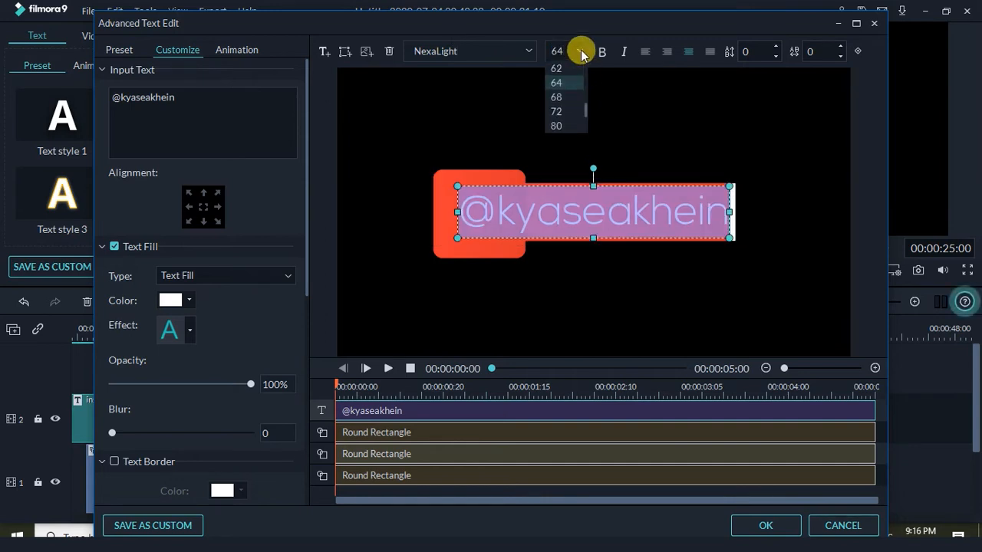
scroll(585, 103, "up", 3)
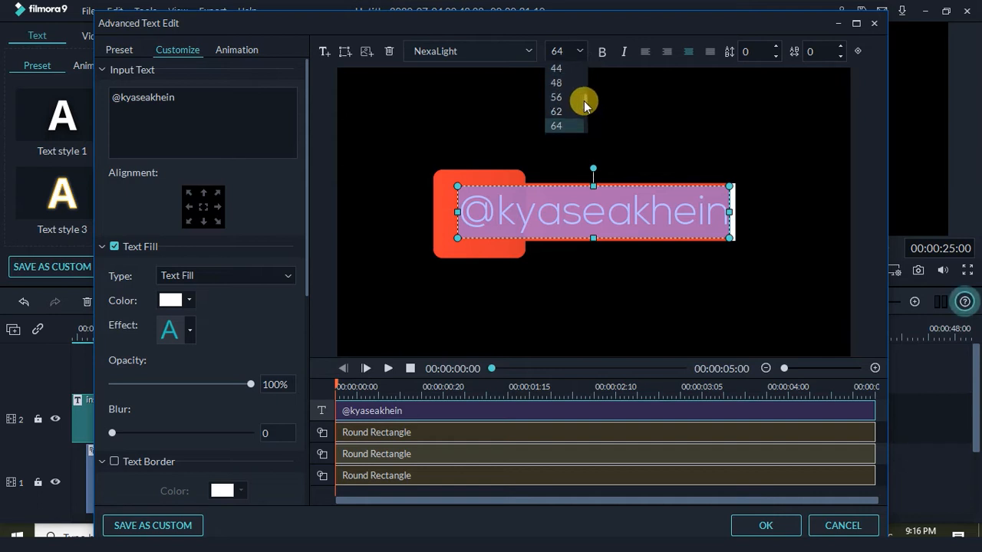
left_click(553, 84)
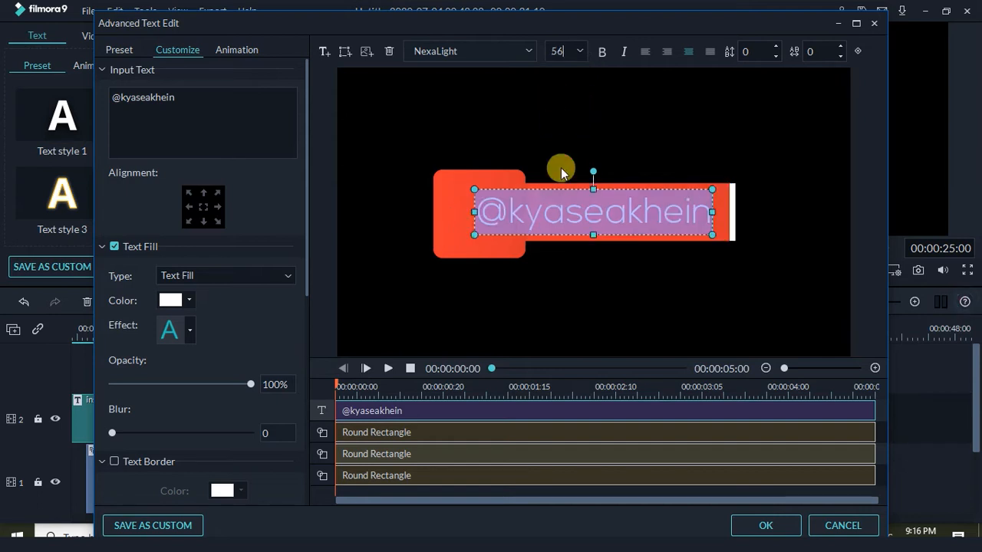
left_click(477, 232)
left_click_drag(477, 231, 533, 216)
left_click_drag(647, 210, 648, 228)
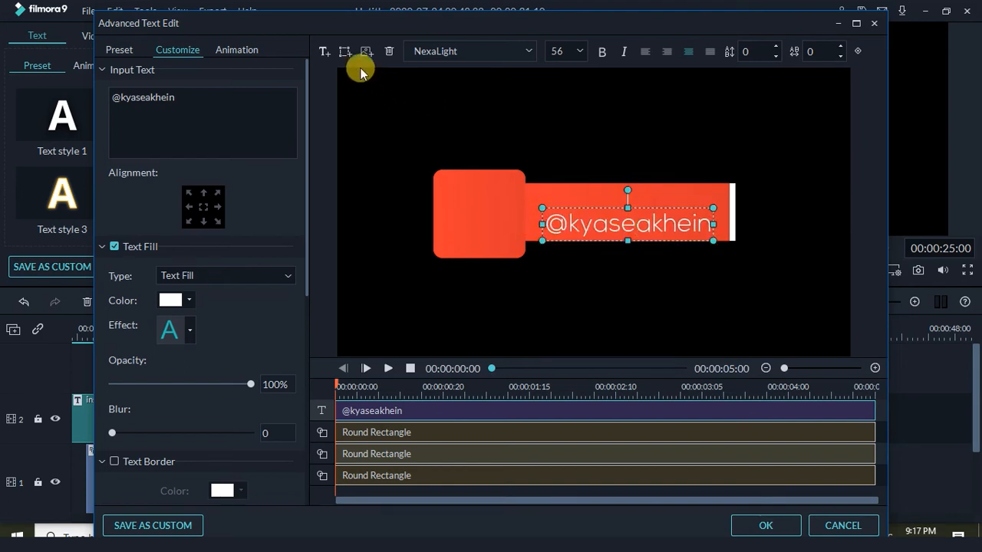
Add a text box reading 'subscribe on youtube' at font size 28
left_click(324, 51)
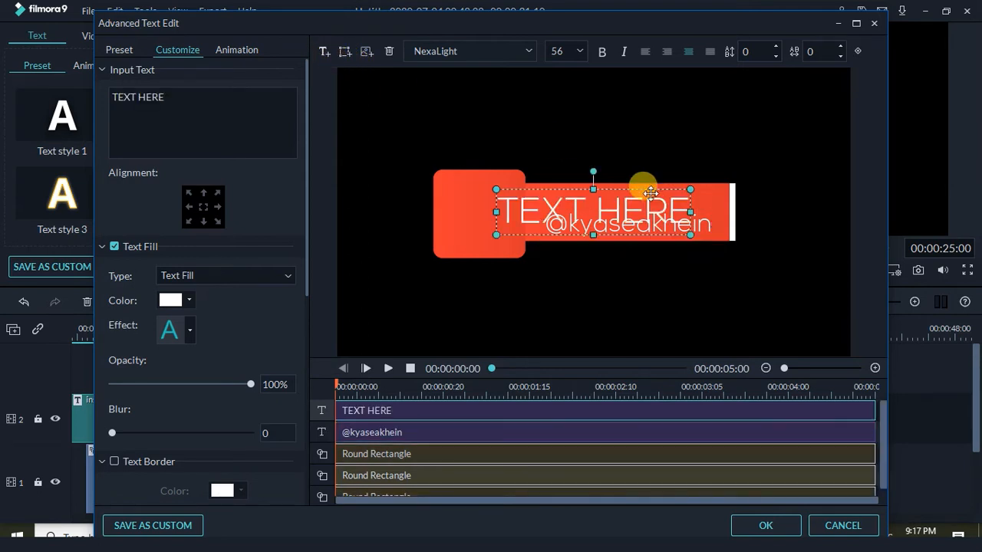
double_click(527, 203)
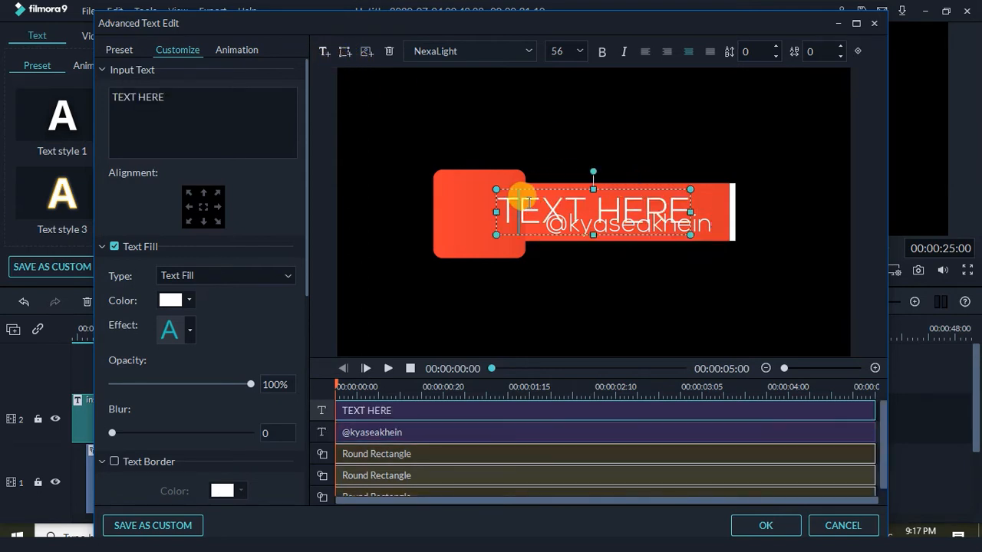
key("ctrl+a")
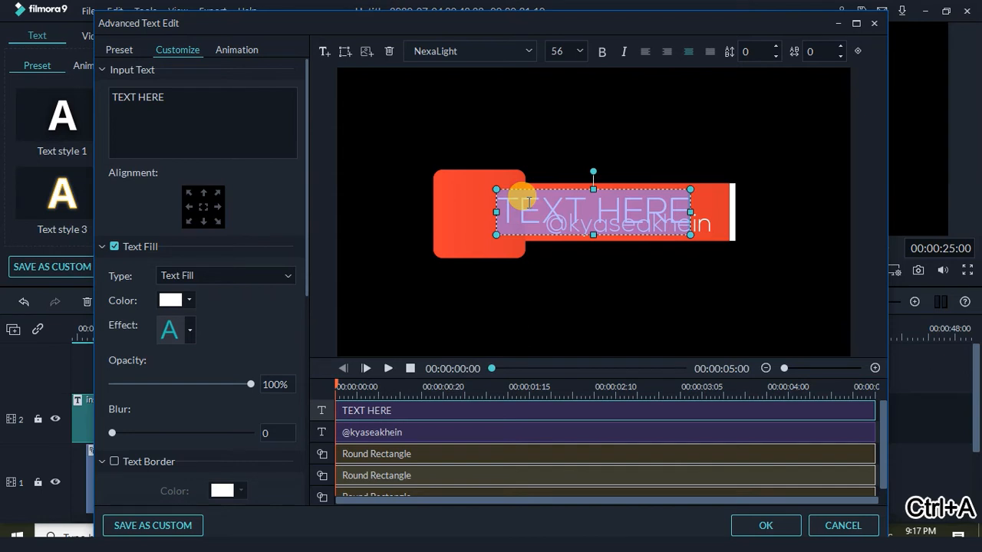
type("subscribe on youtube")
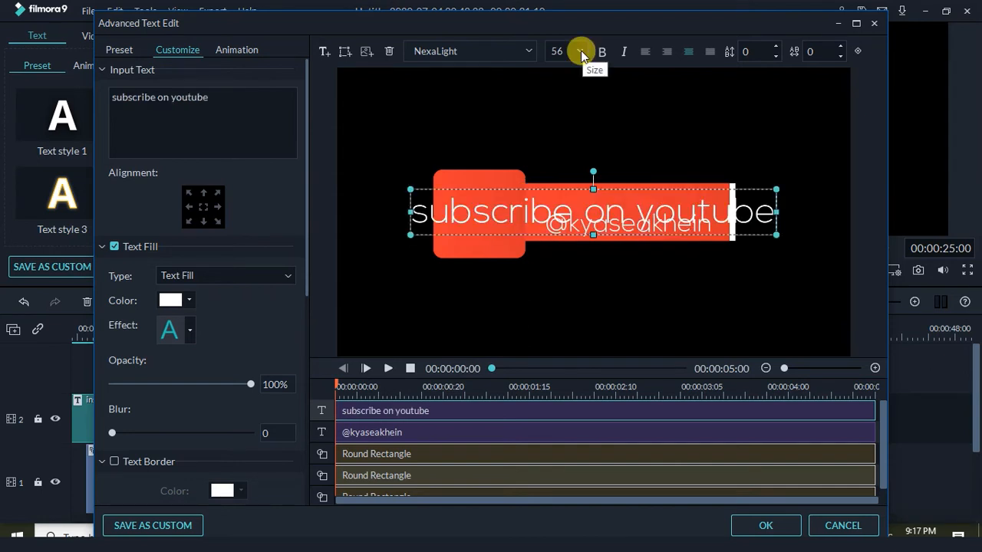
left_click(580, 51)
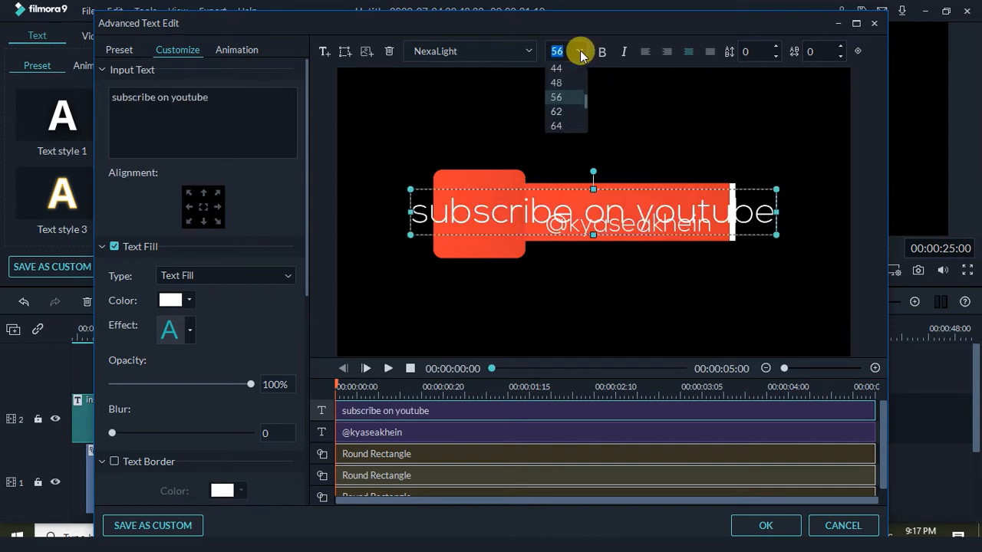
scroll(586, 93, "up", 3)
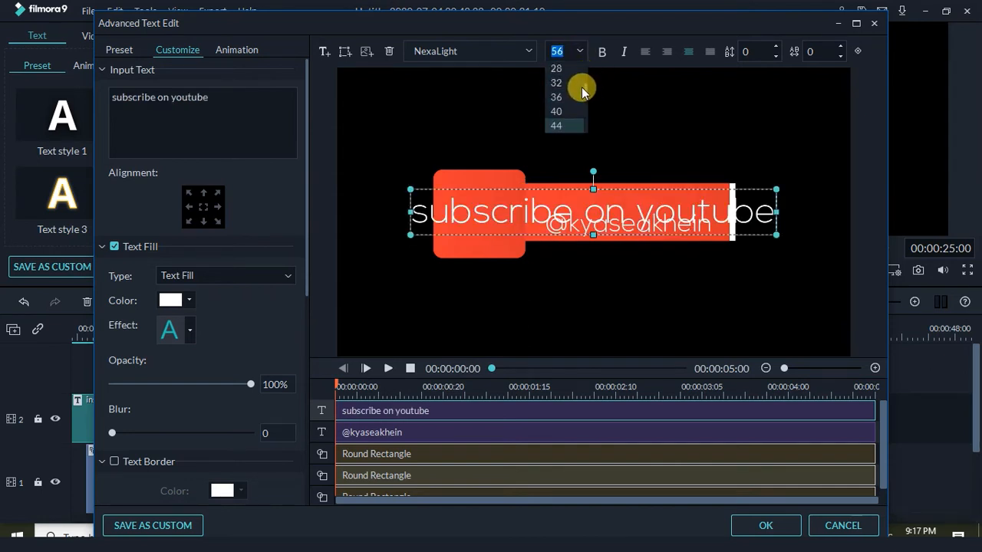
left_click(560, 69)
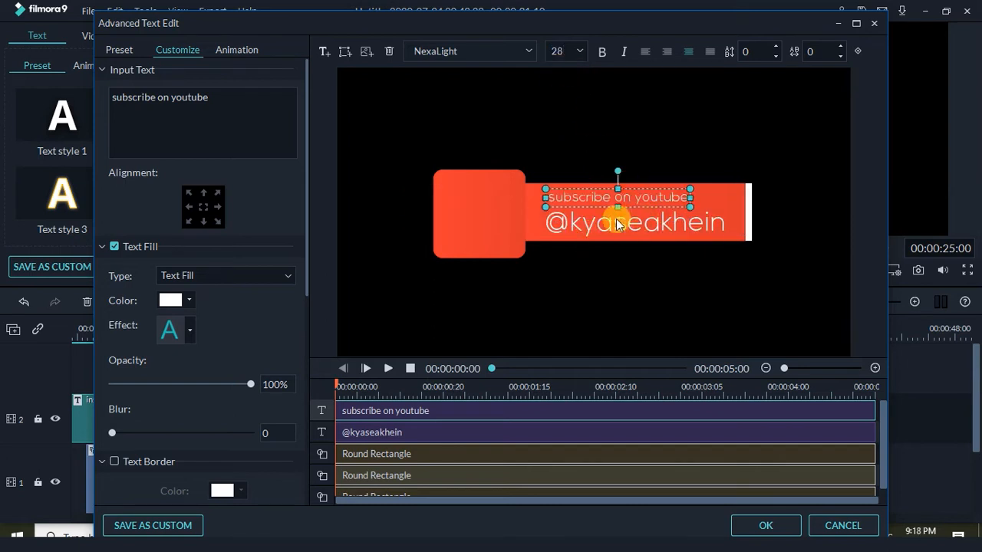
Set the subtitle's letter spacing to 4 and check the result
left_click(840, 48)
left_click(842, 48)
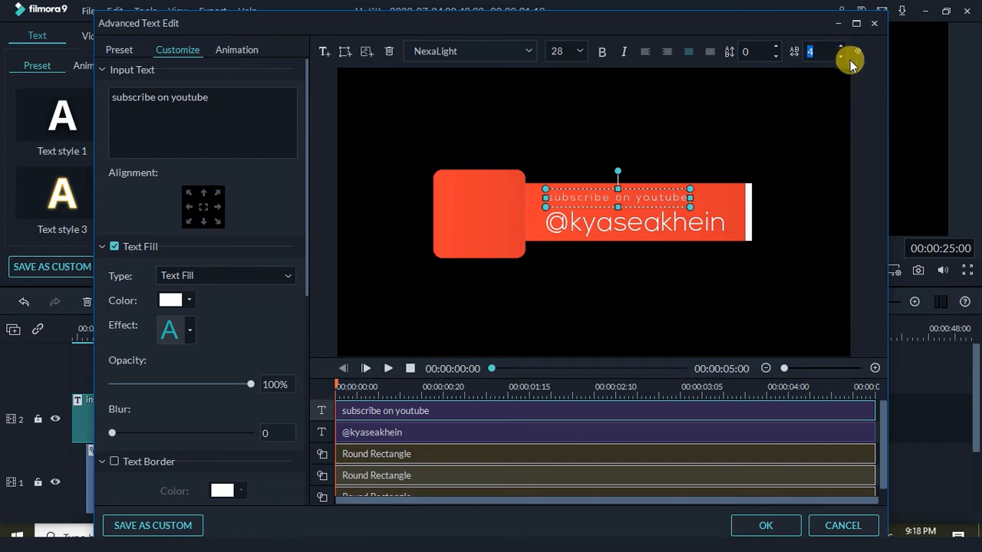
left_click(841, 48)
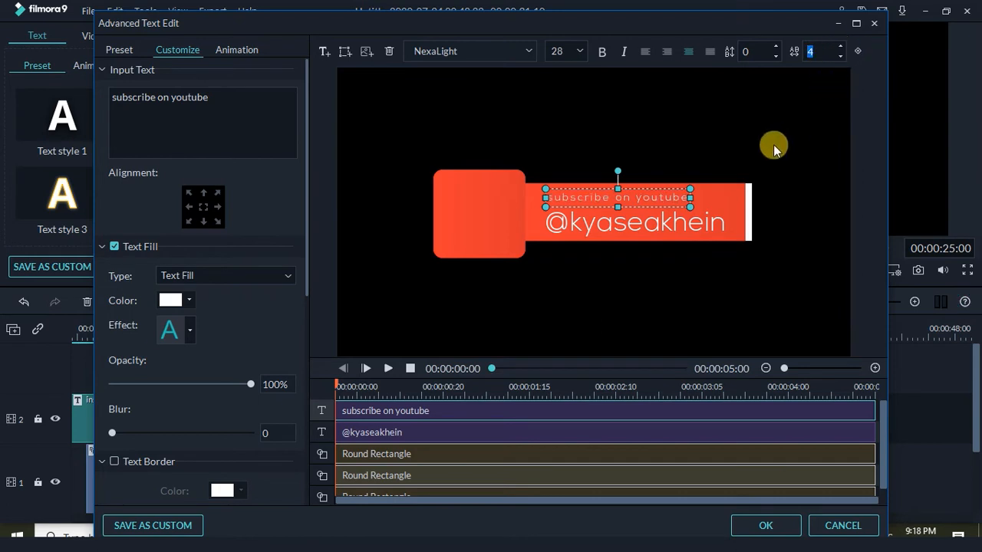
key("Right")
left_click(773, 144)
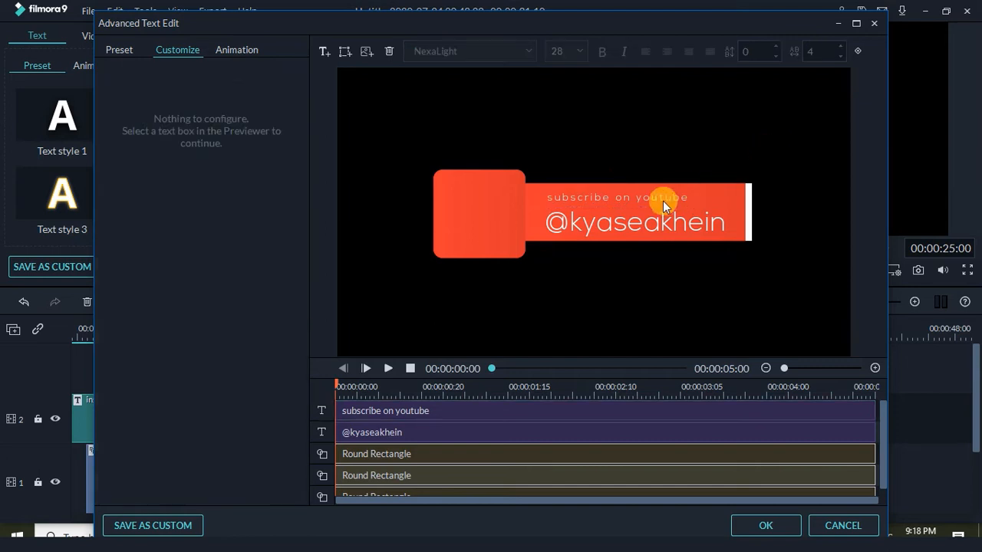
left_click(662, 201)
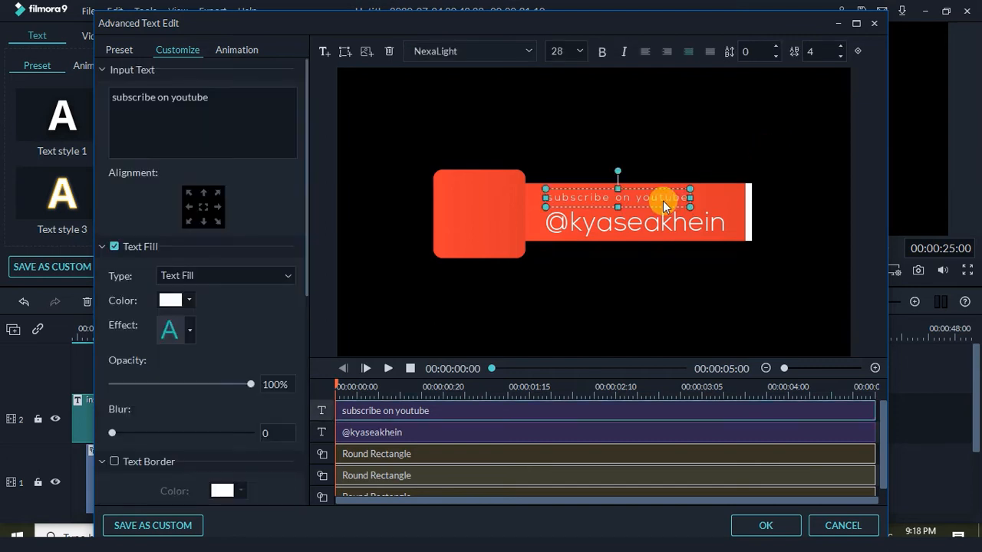
left_click(723, 124)
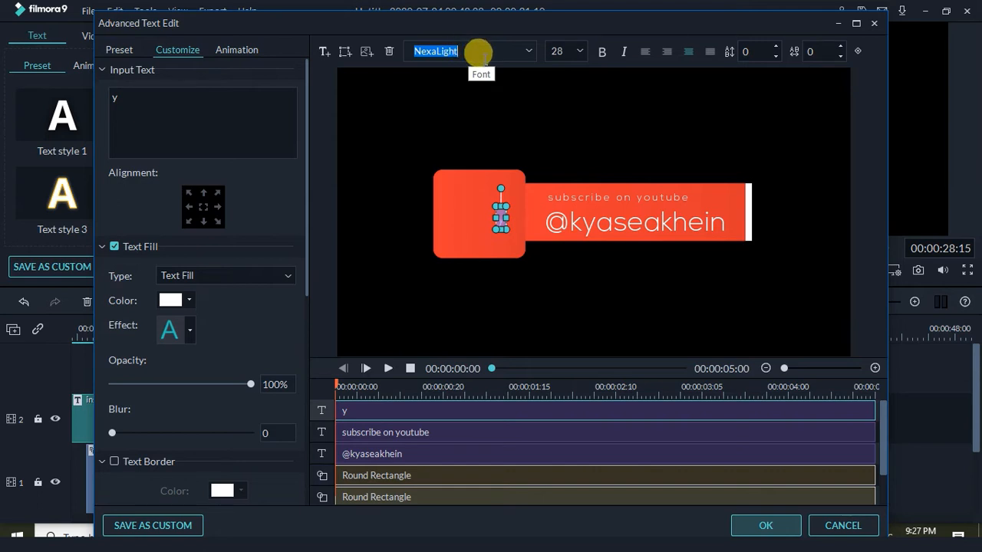
Apply the typeecon Regular font to the 'Y' text so it becomes the YouTube icon glyph
type("typeecon Regular")
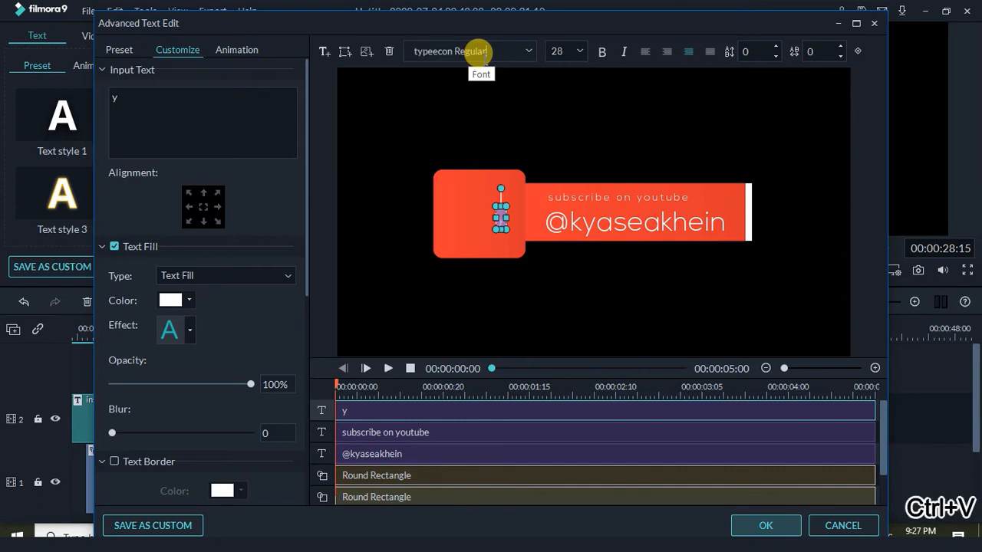
key("Return")
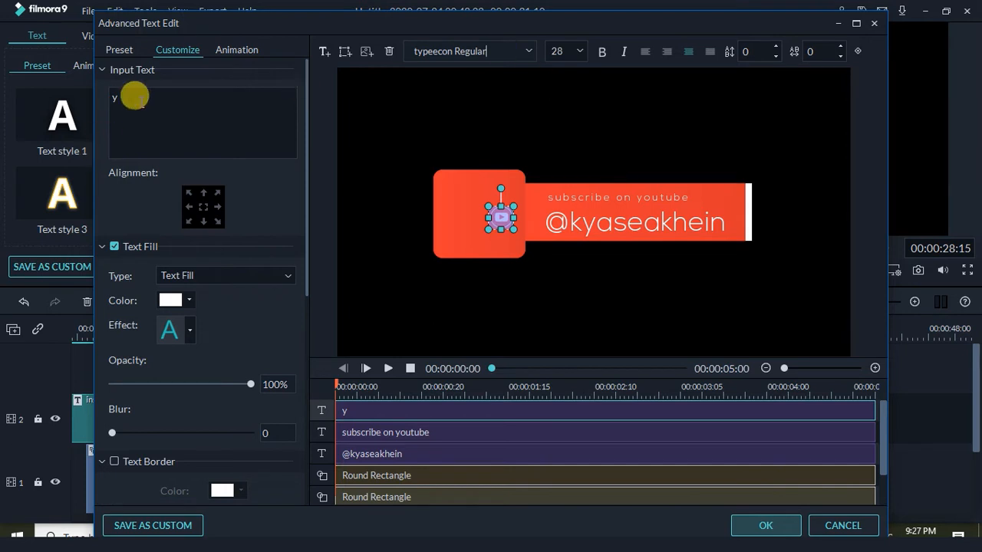
left_click_drag(132, 95, 107, 103)
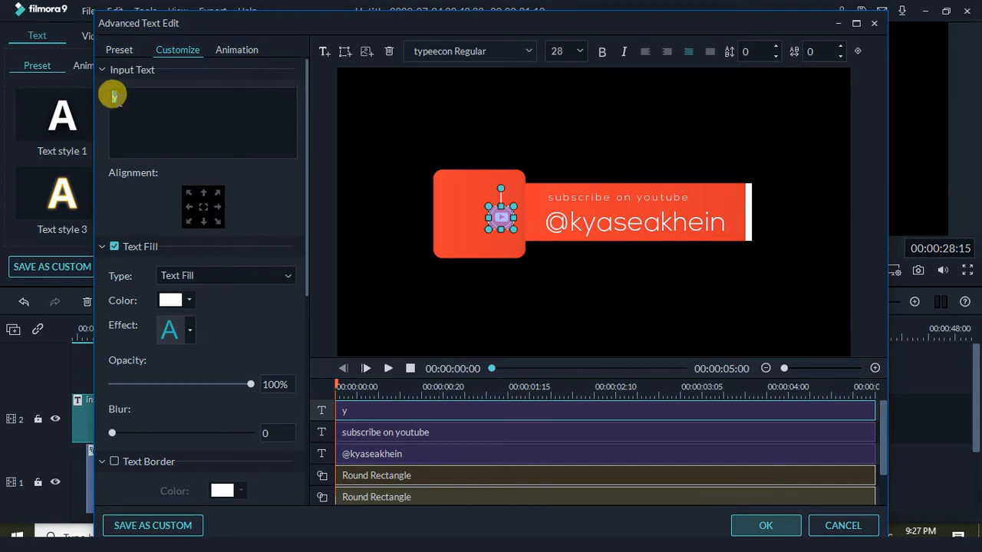
left_click(113, 97)
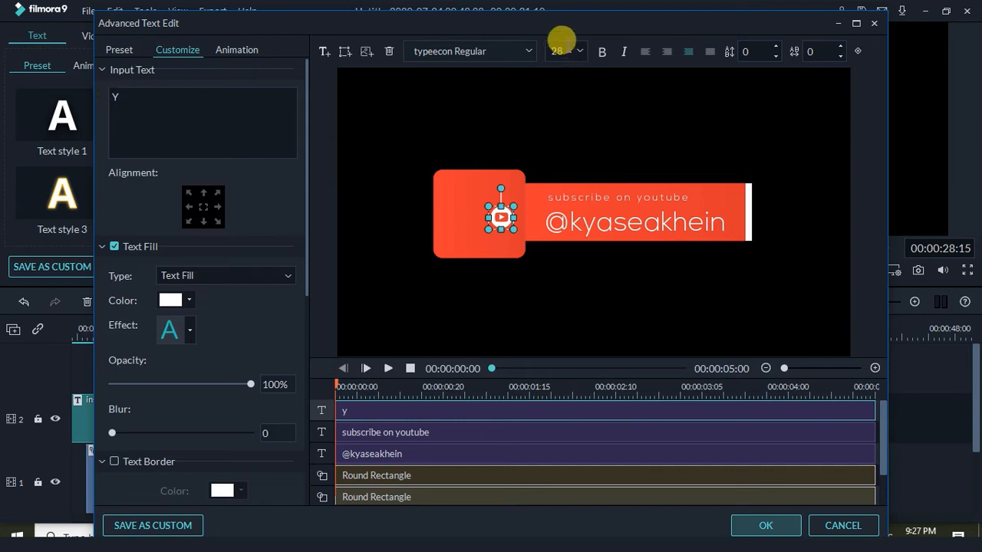
Enlarge the YouTube icon to size 90 and check the layout
left_click(581, 52)
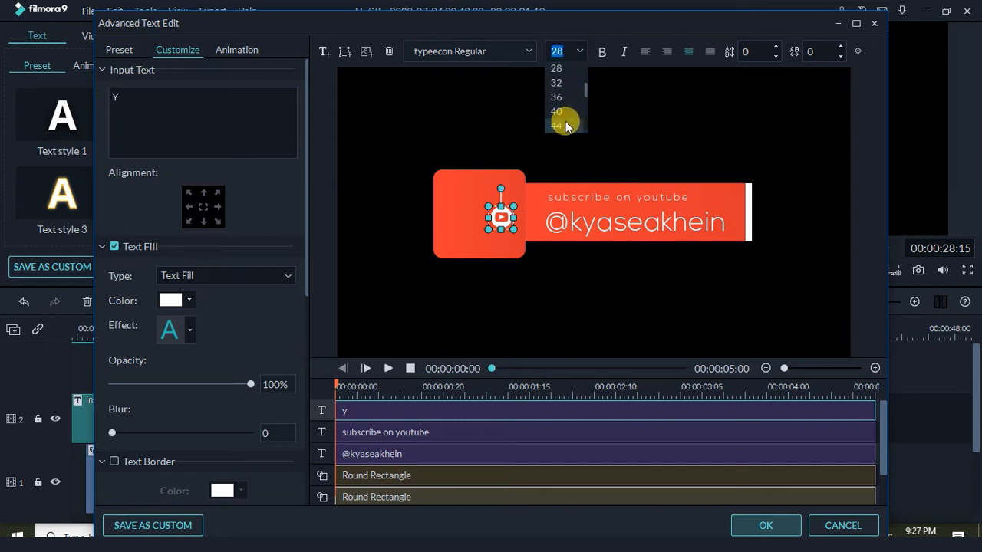
left_click(565, 121)
left_click(581, 52)
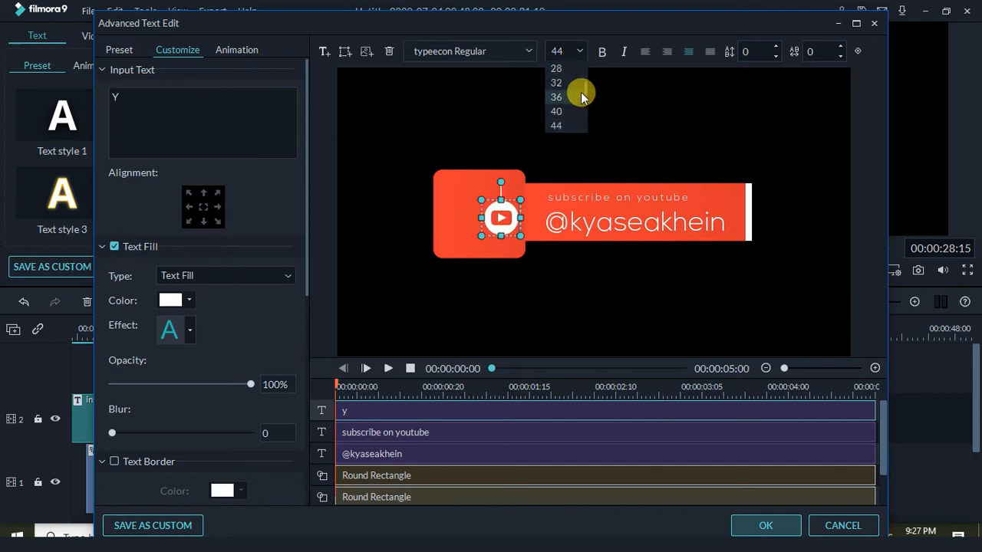
scroll(585, 90, "down", 3)
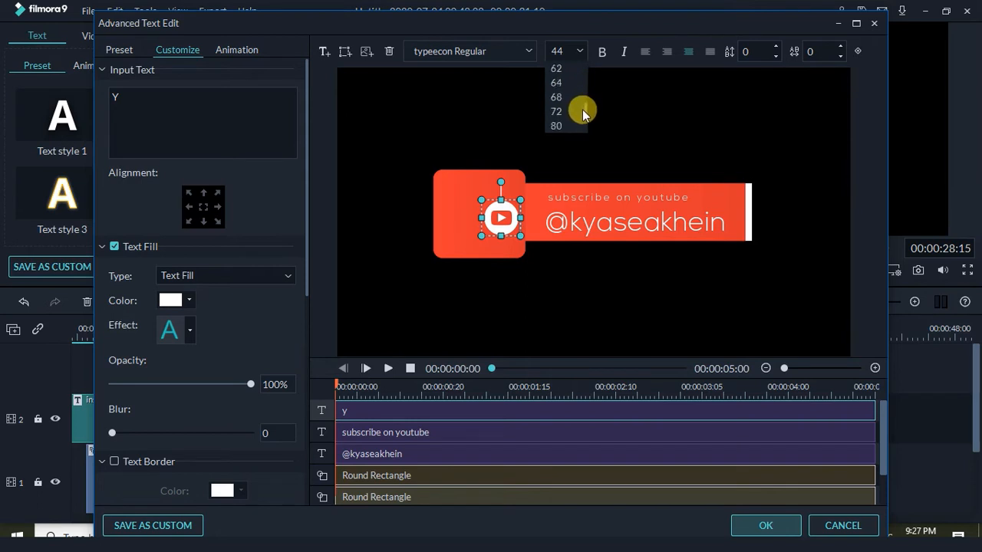
left_click(556, 125)
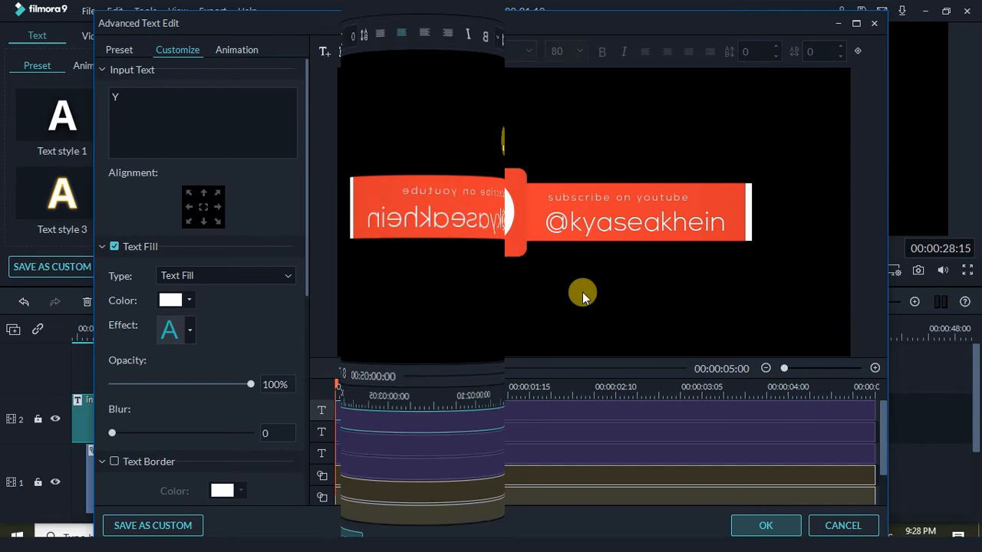
left_click(582, 292)
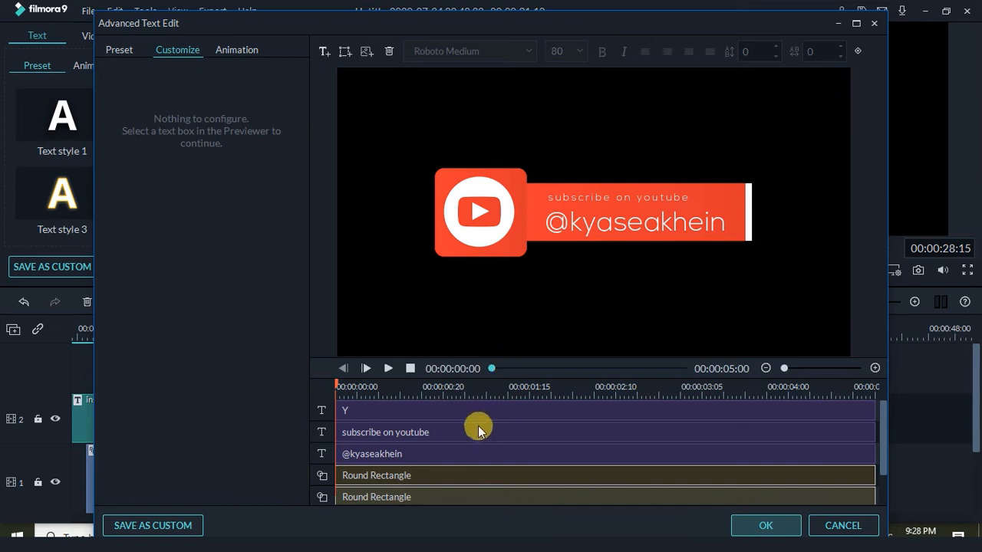
Apply the Left Dir Insert animation to both orange banner rectangles
left_click(452, 412)
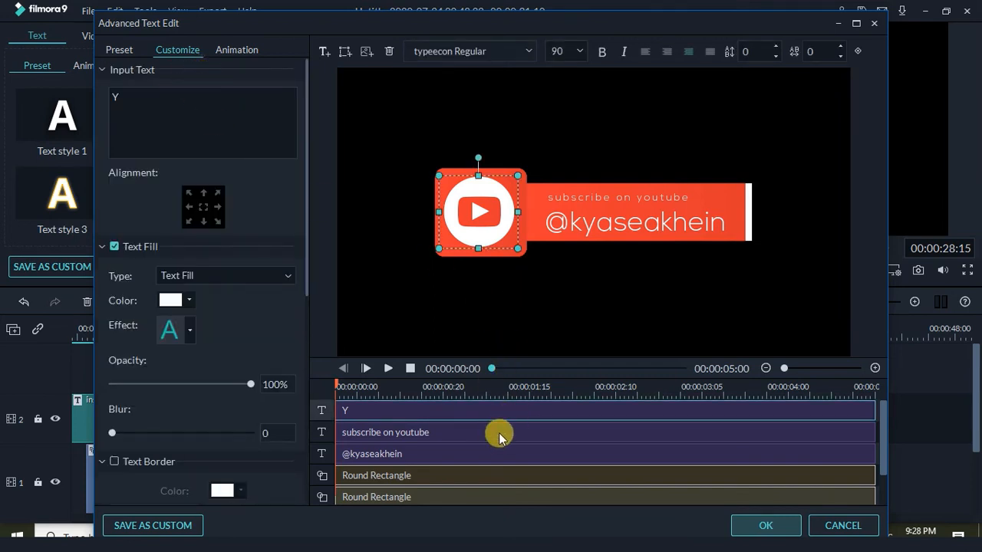
scroll(495, 435, "down", 3)
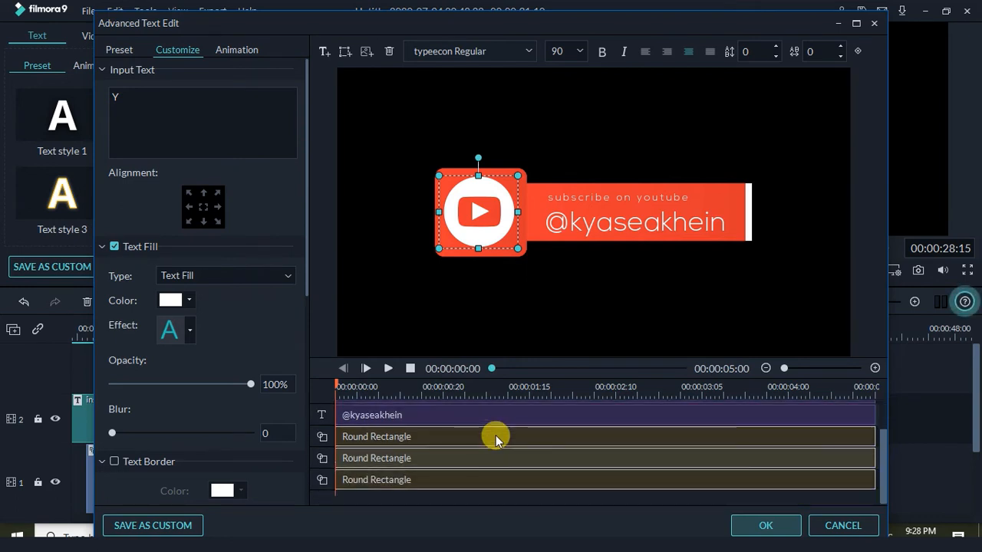
left_click(415, 481)
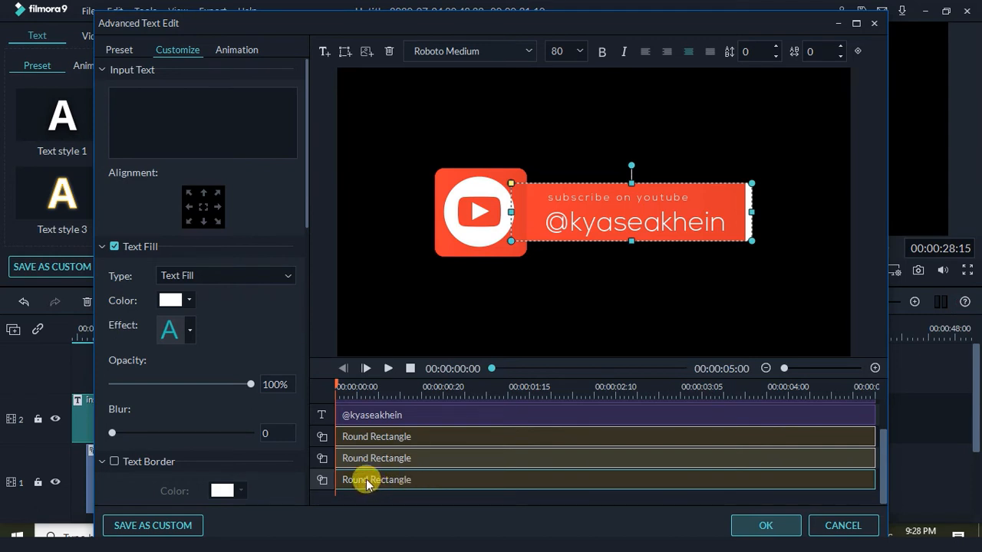
left_click(236, 48)
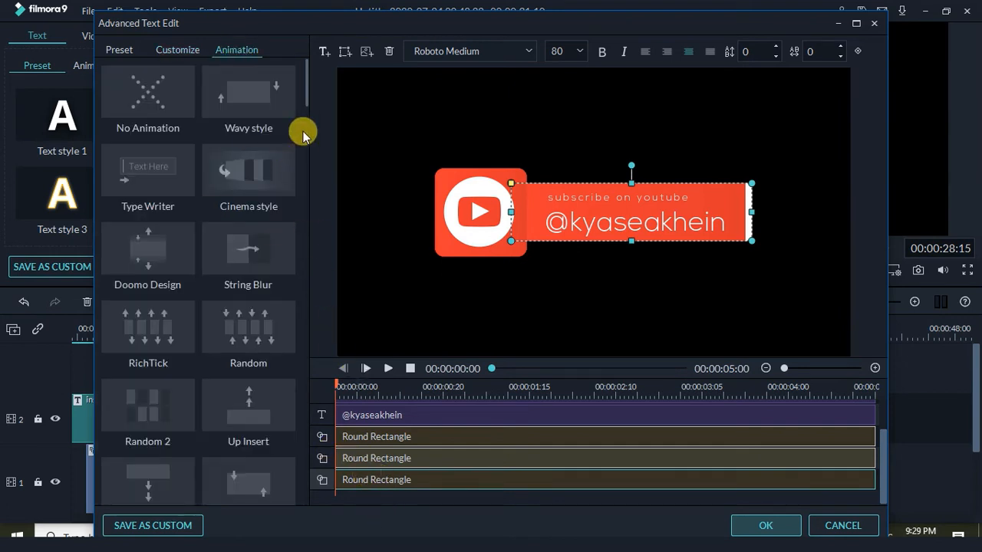
scroll(304, 112, "down", 2)
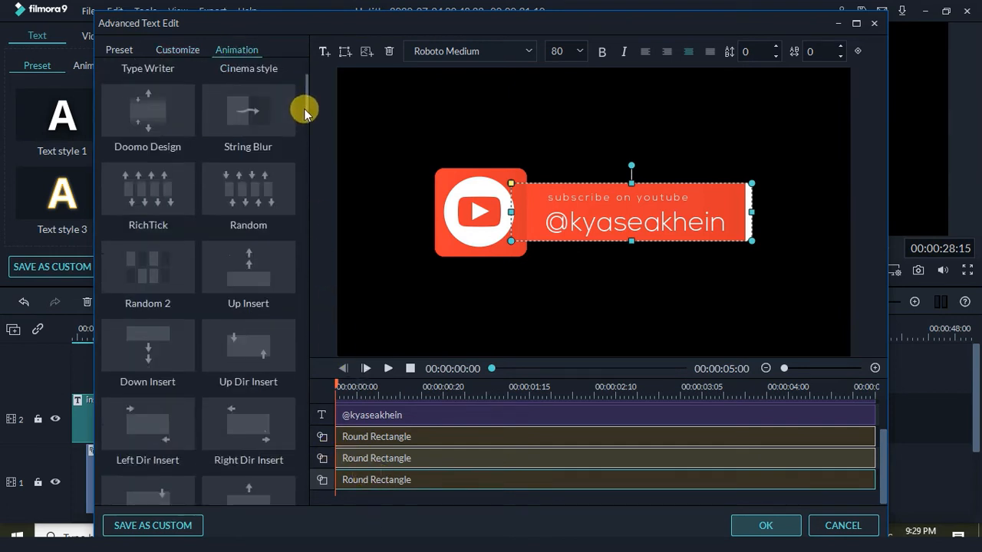
scroll(305, 114, "down", 2)
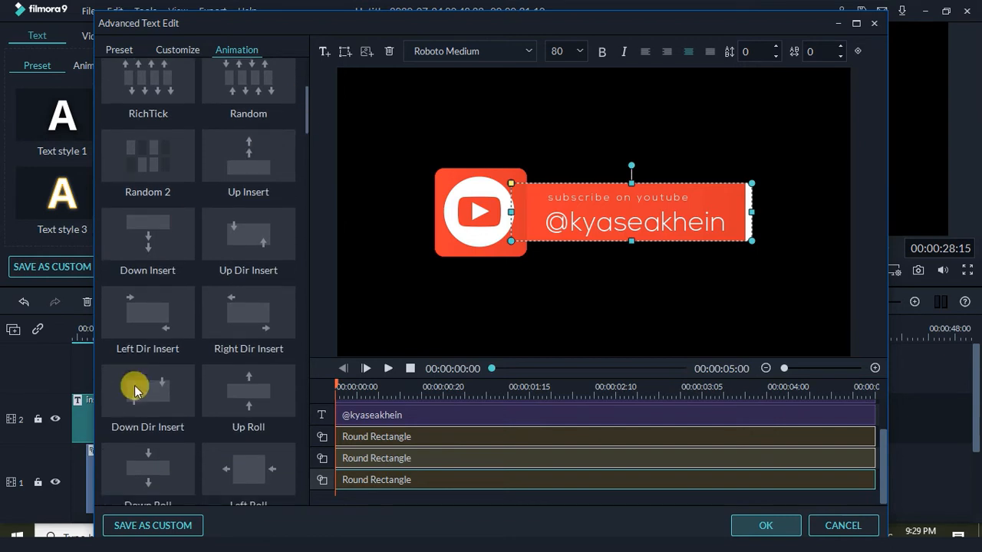
double_click(152, 323)
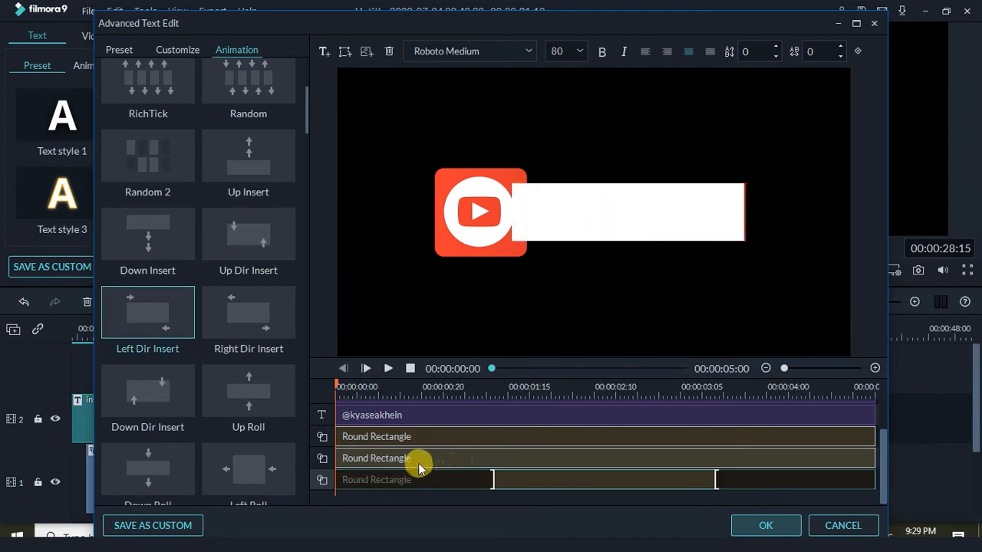
double_click(161, 318)
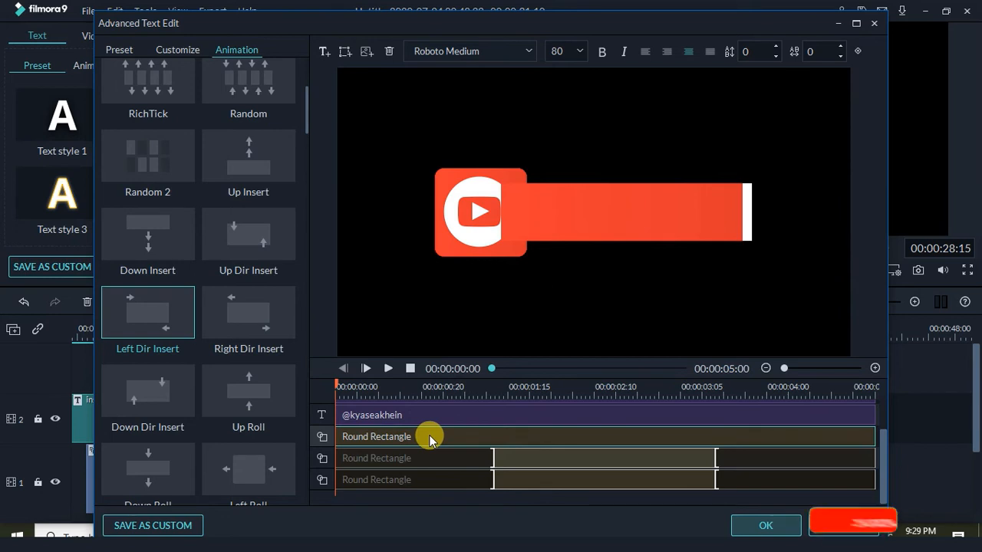
left_click(453, 252)
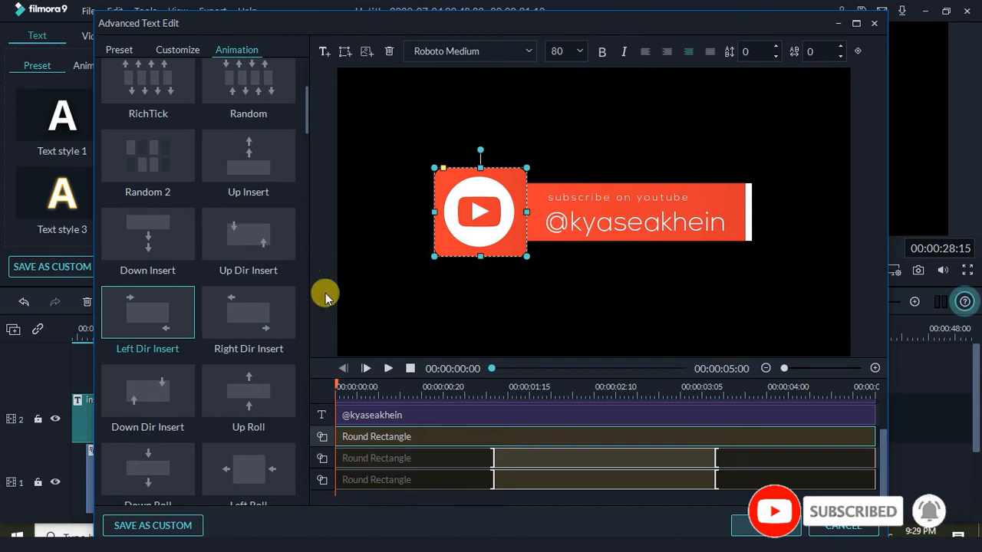
Give the icon's rounded square and the Y play-symbol layer the Twrl animation
scroll(309, 136, "down", 1)
left_click_drag(308, 132, 304, 179)
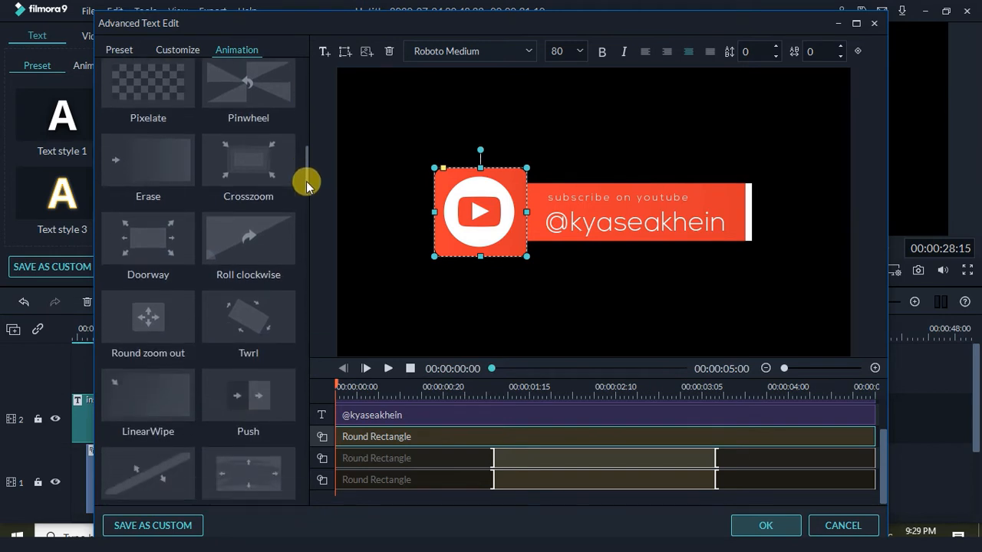
double_click(261, 320)
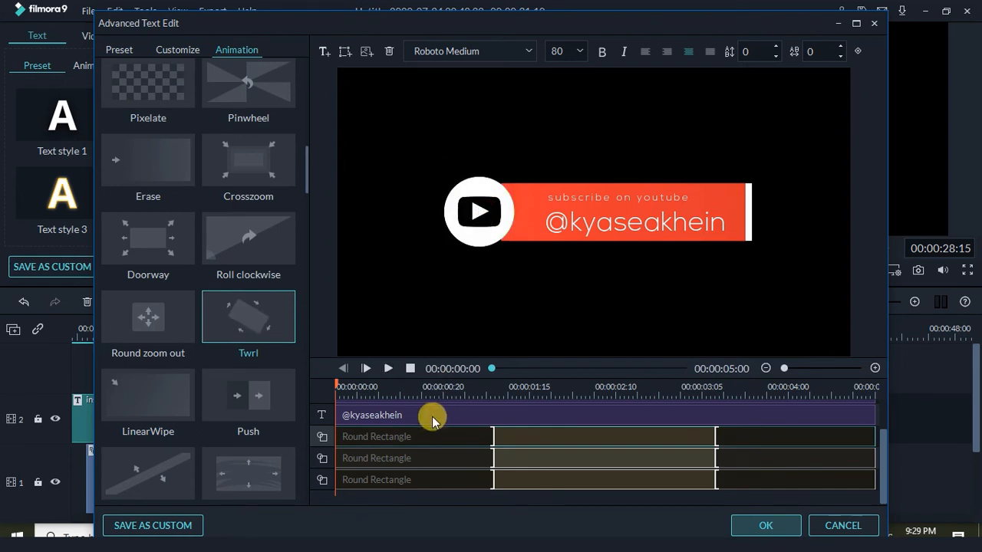
left_click(451, 464)
scroll(452, 465, "up", 1)
scroll(452, 466, "up", 2)
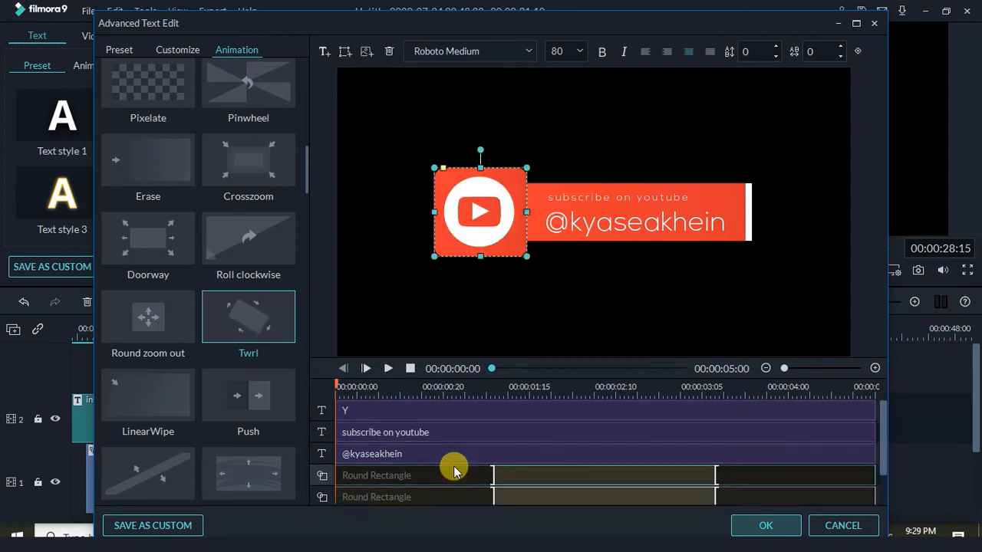
left_click(379, 413)
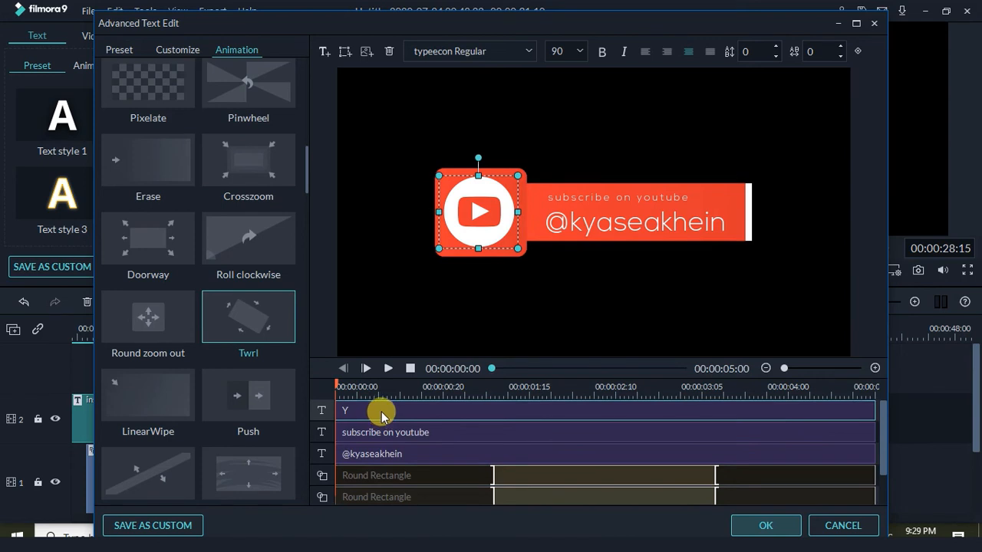
left_click(269, 323)
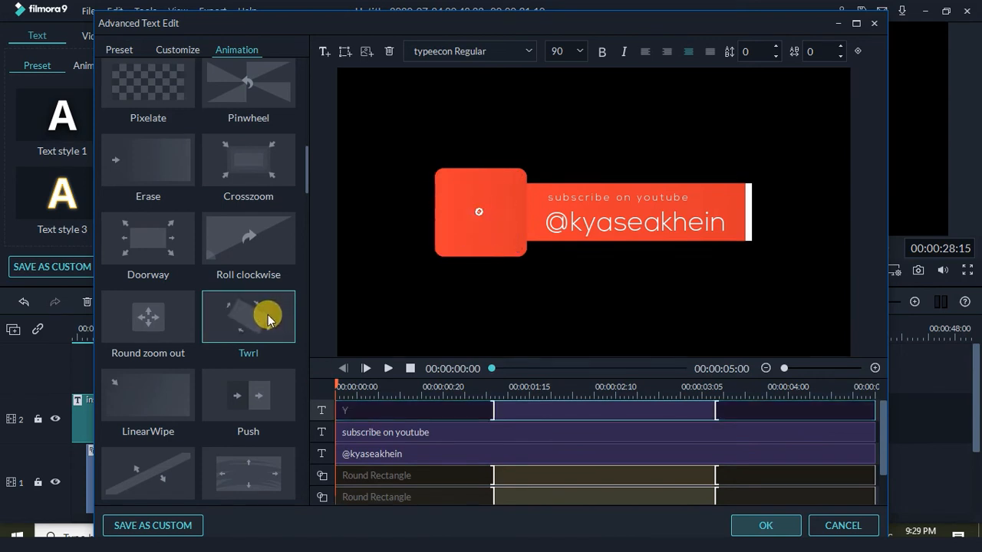
left_click(483, 226)
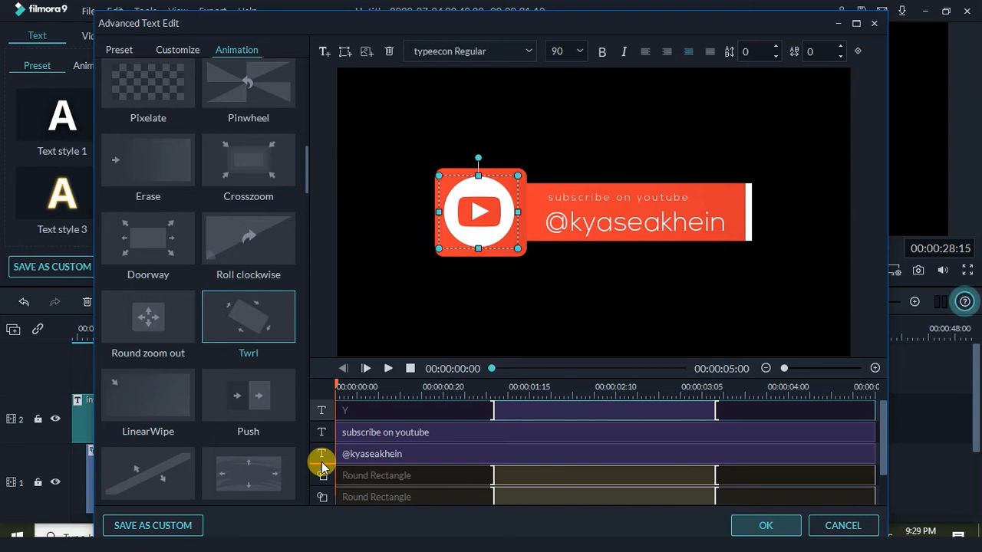
Move the Y layer below the channel handle, then give both text lines the Left Dir Insert animation
left_click_drag(322, 466, 322, 462)
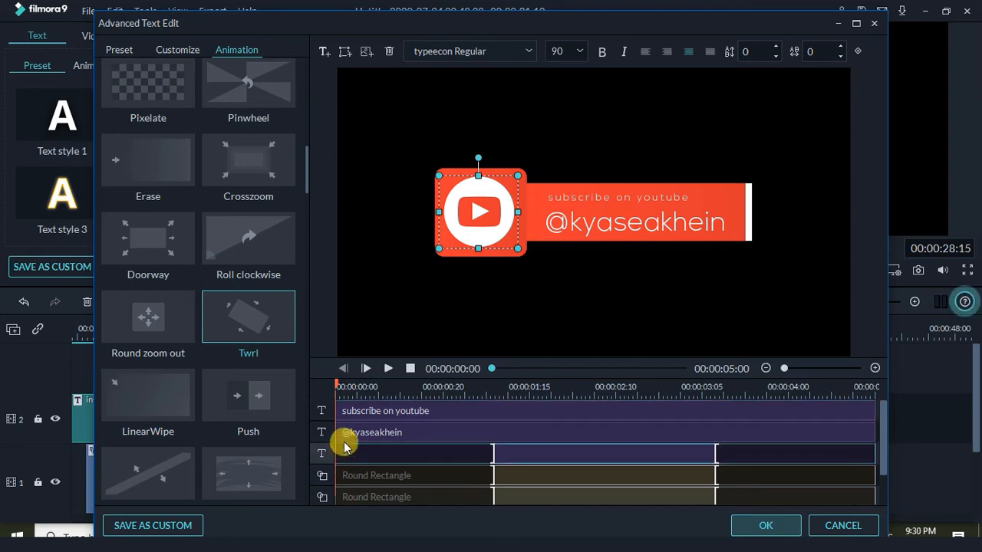
left_click(440, 412)
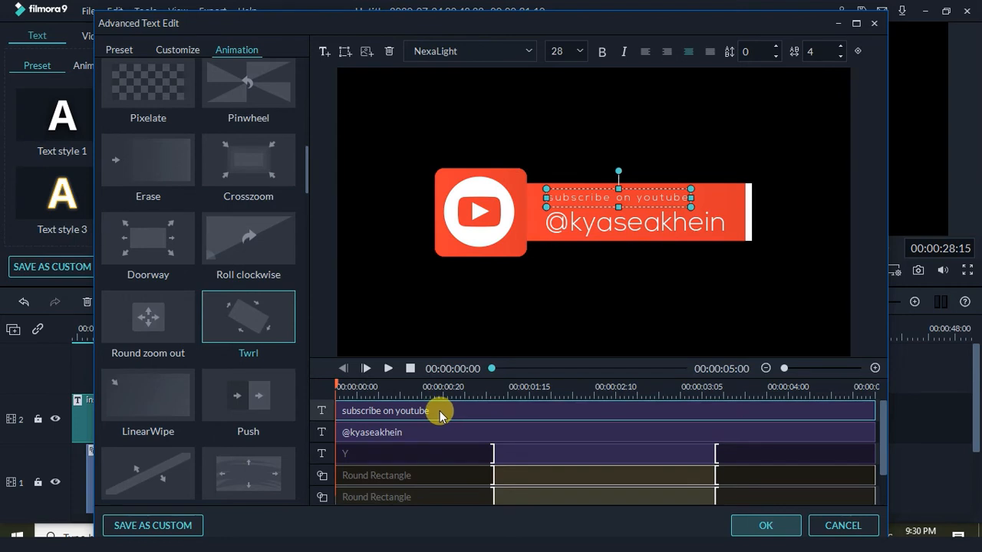
left_click_drag(312, 173, 305, 137)
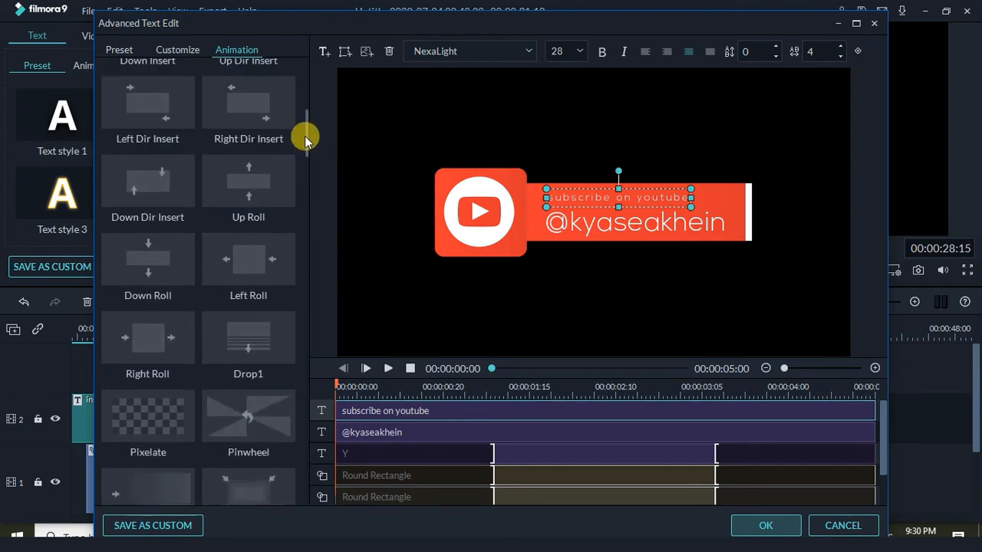
scroll(305, 139, "up", 2)
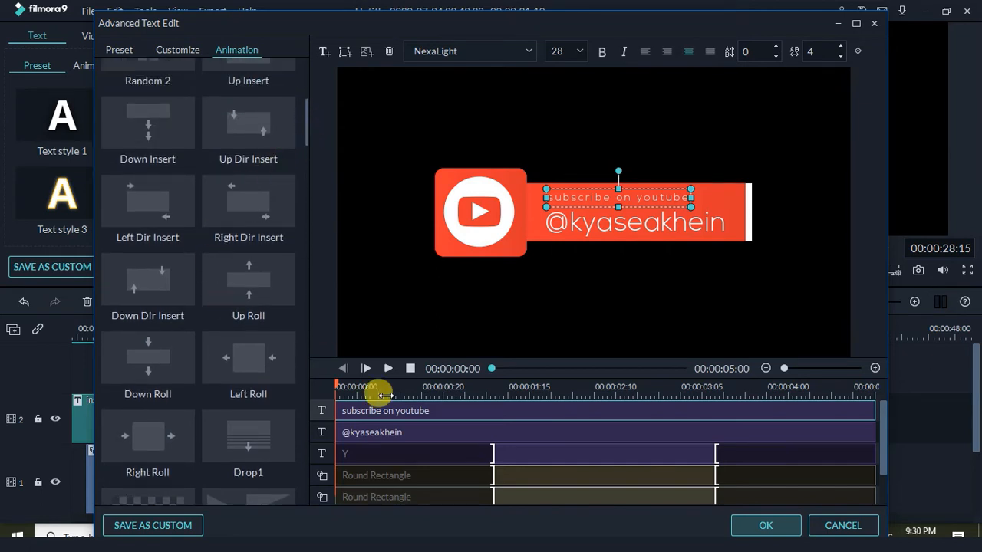
double_click(157, 205)
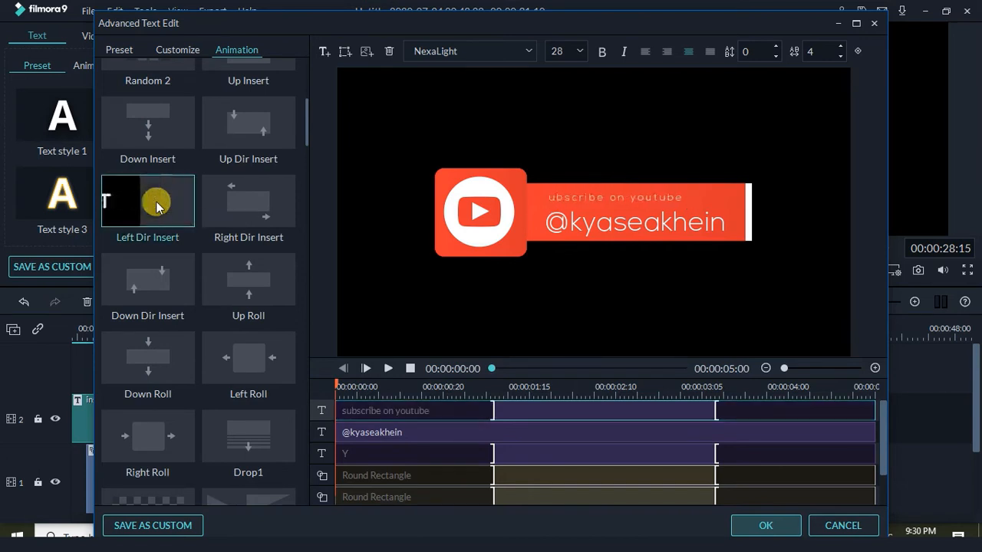
left_click(404, 434)
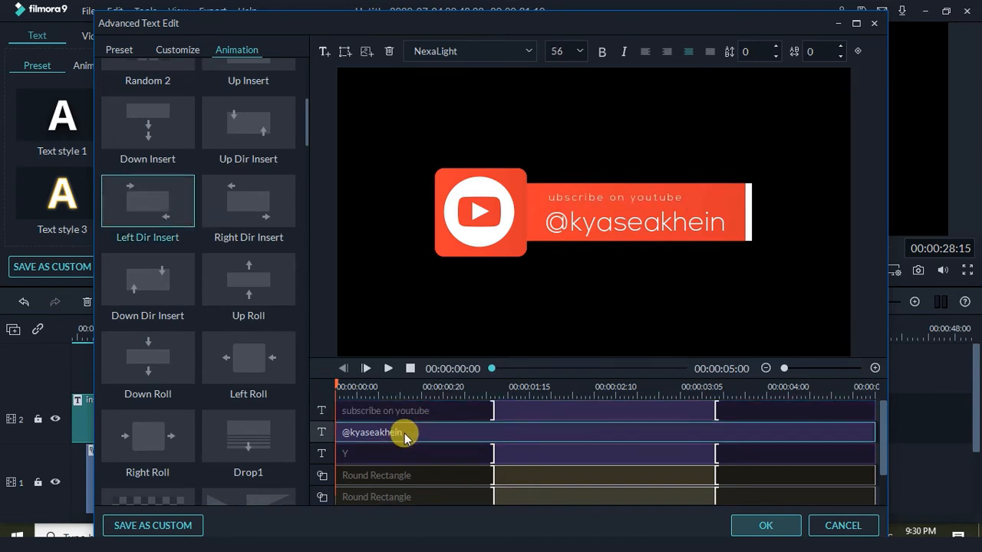
double_click(163, 207)
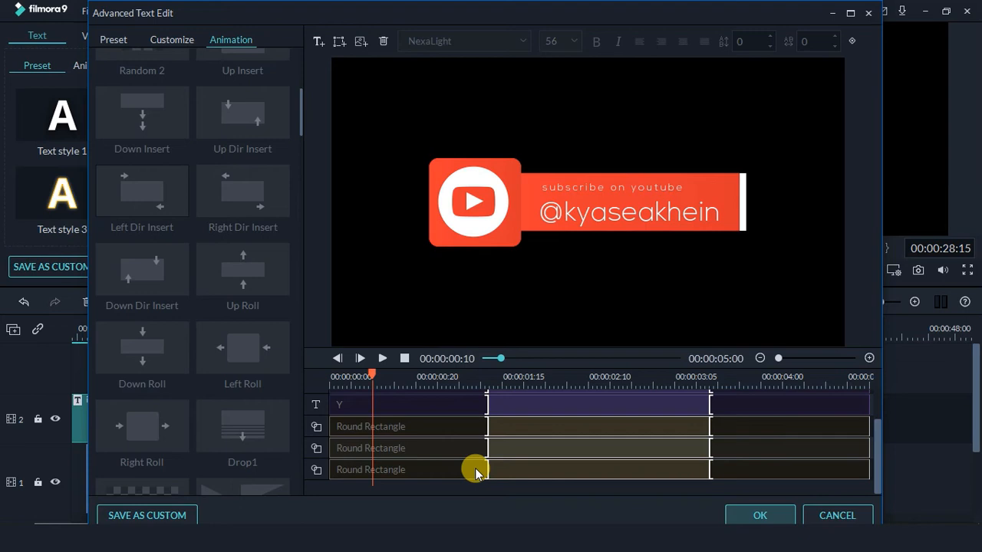
Start the Y icon and first rounded rectangle animations earlier and extend both clips' ends later
scroll(473, 471, "up", 1)
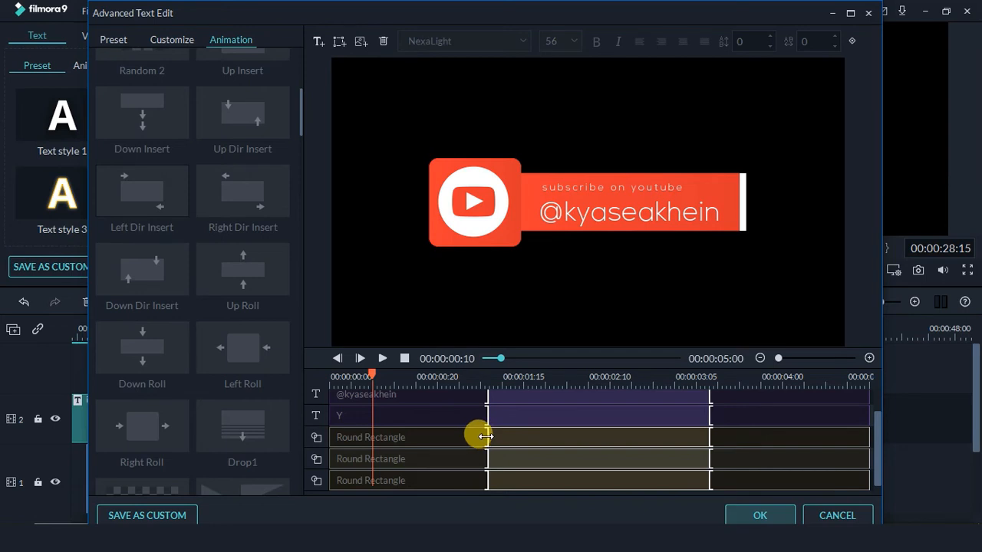
scroll(445, 459, "up", 1)
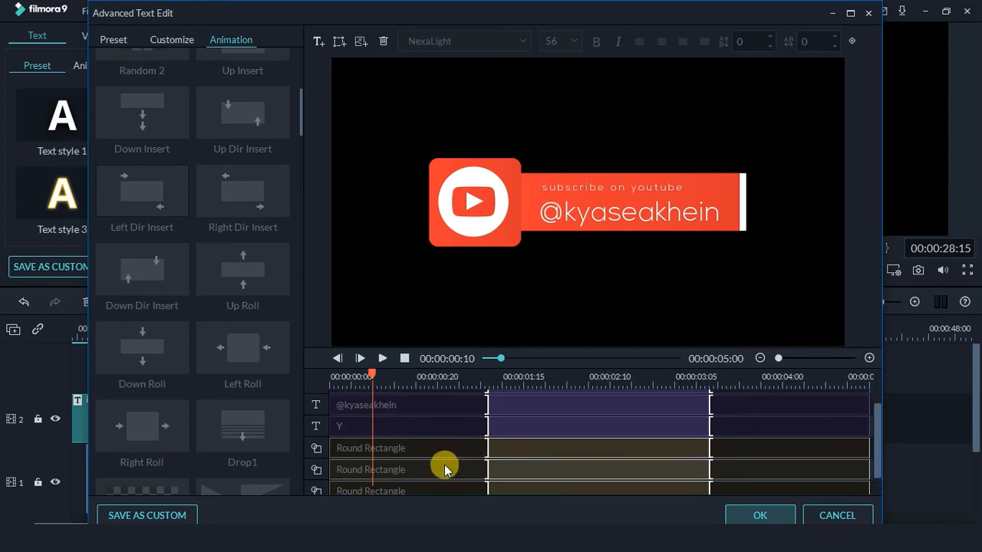
left_click(389, 409)
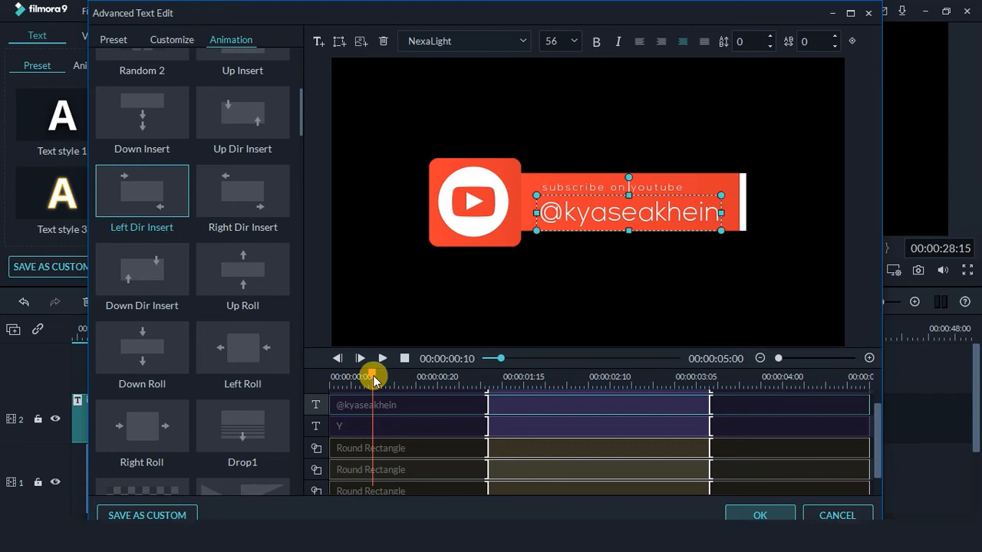
left_click(404, 431)
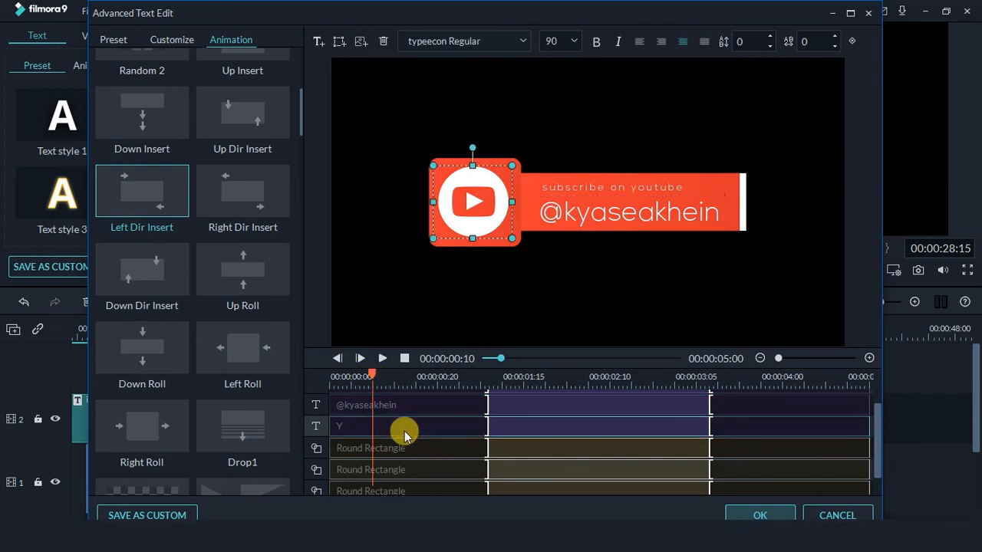
left_click_drag(484, 426, 371, 427)
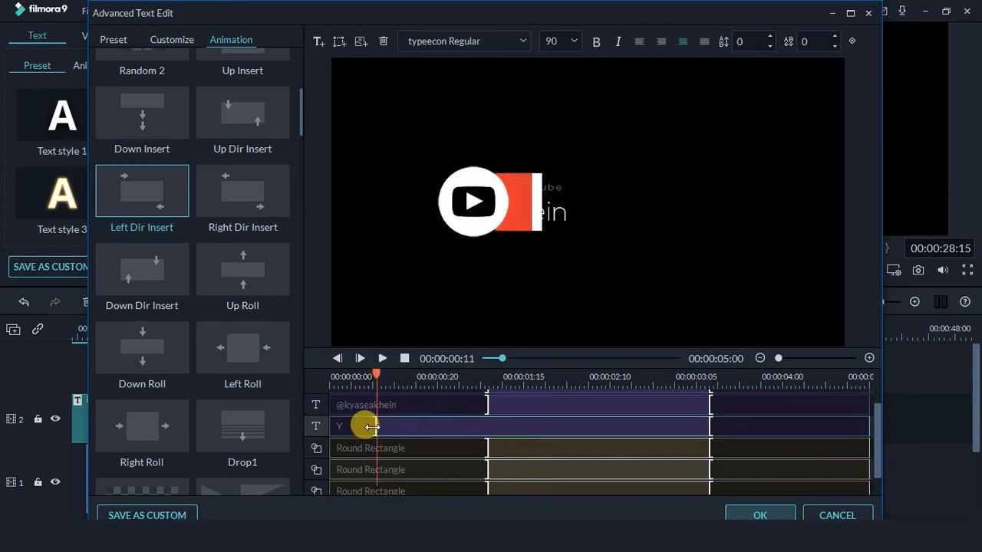
left_click(420, 449)
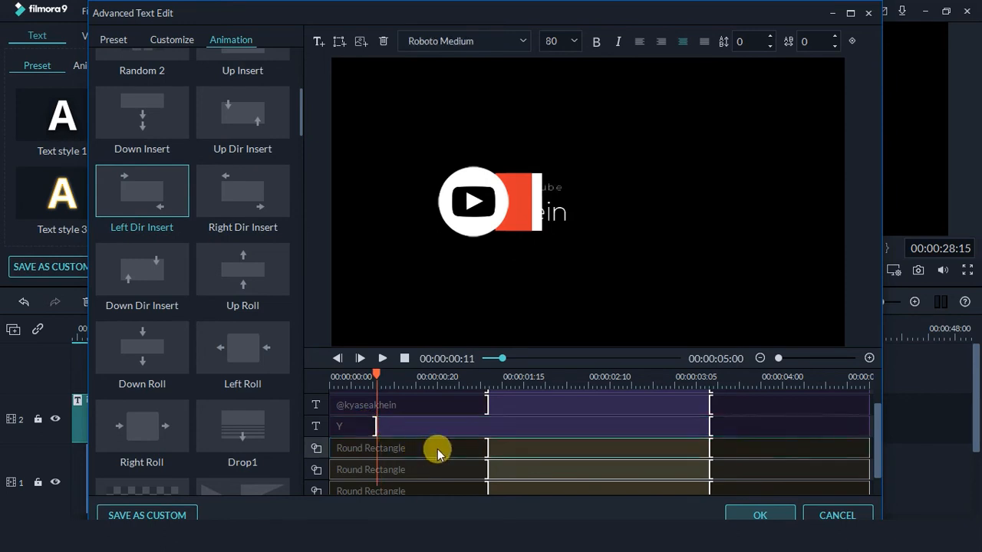
left_click_drag(483, 450, 371, 445)
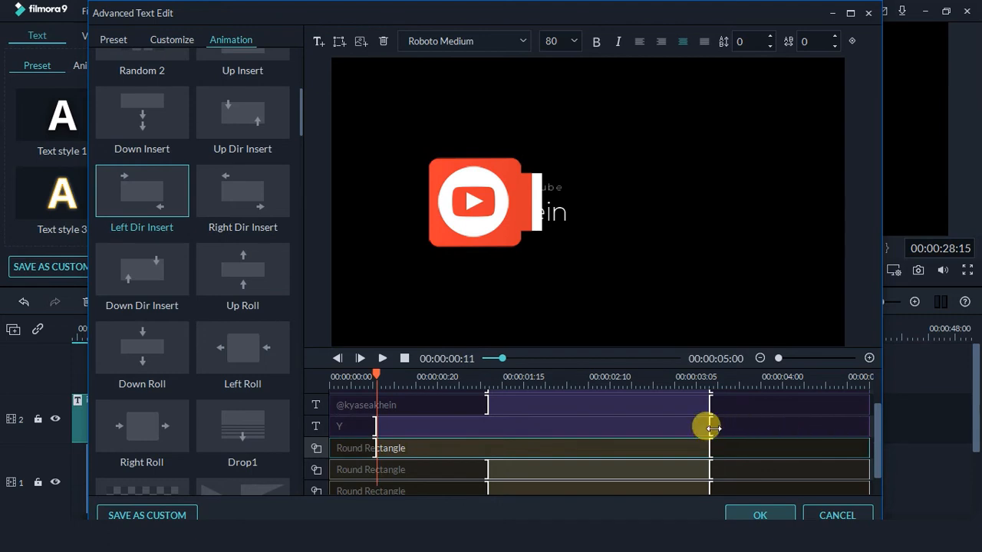
left_click_drag(709, 431, 819, 426)
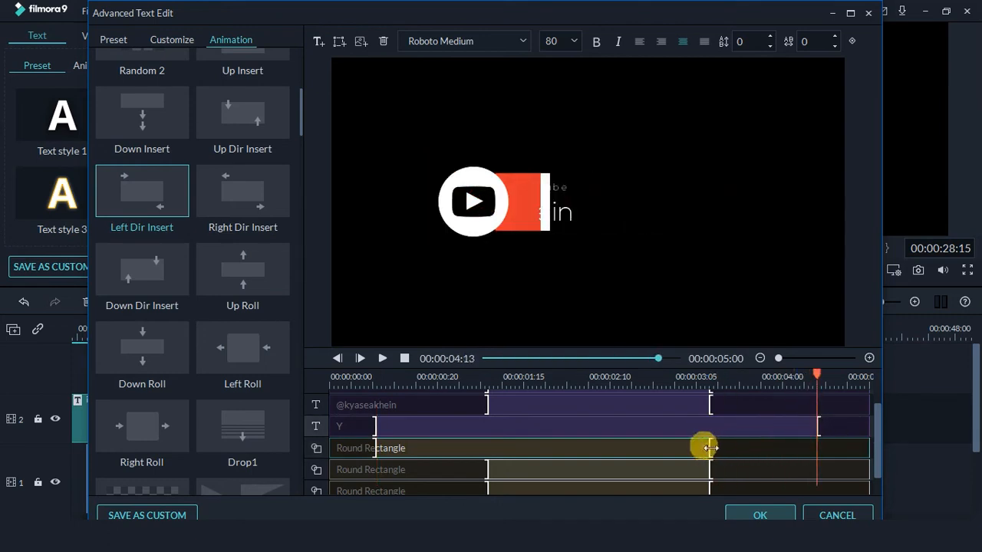
left_click_drag(709, 448, 819, 444)
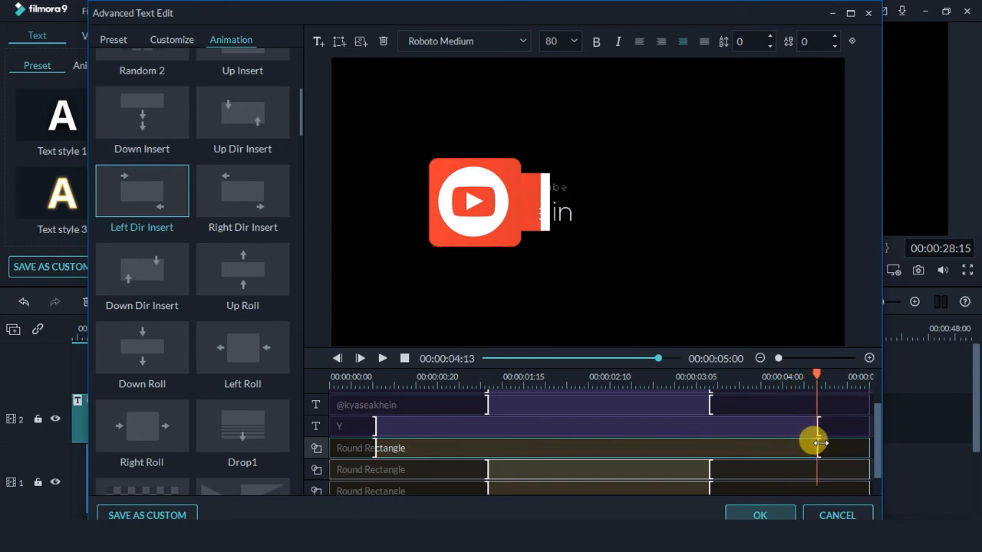
Delay the middle Round Rectangle layer's start to line up with the Y track
left_click(441, 454)
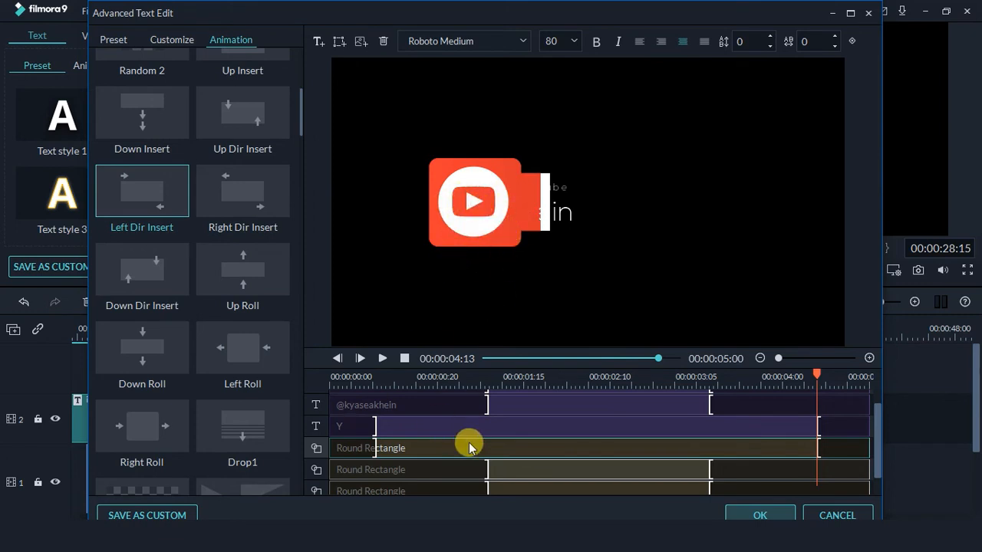
scroll(468, 449, "up", 1)
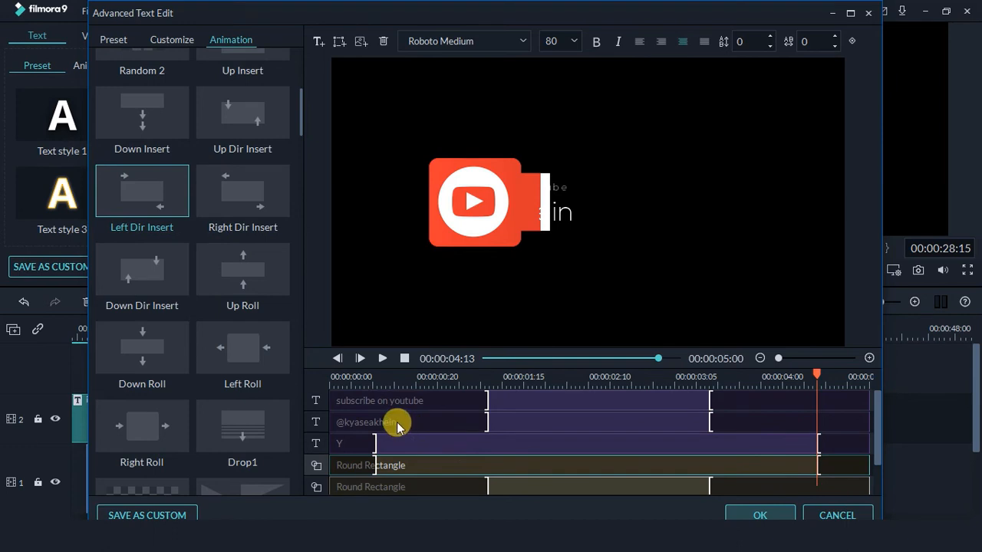
scroll(425, 449, "down", 2)
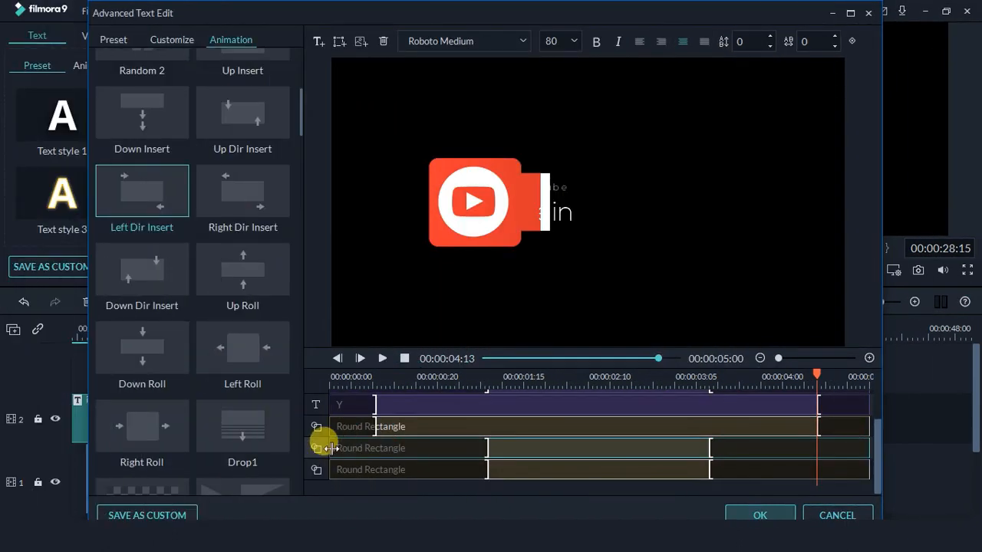
left_click(331, 449)
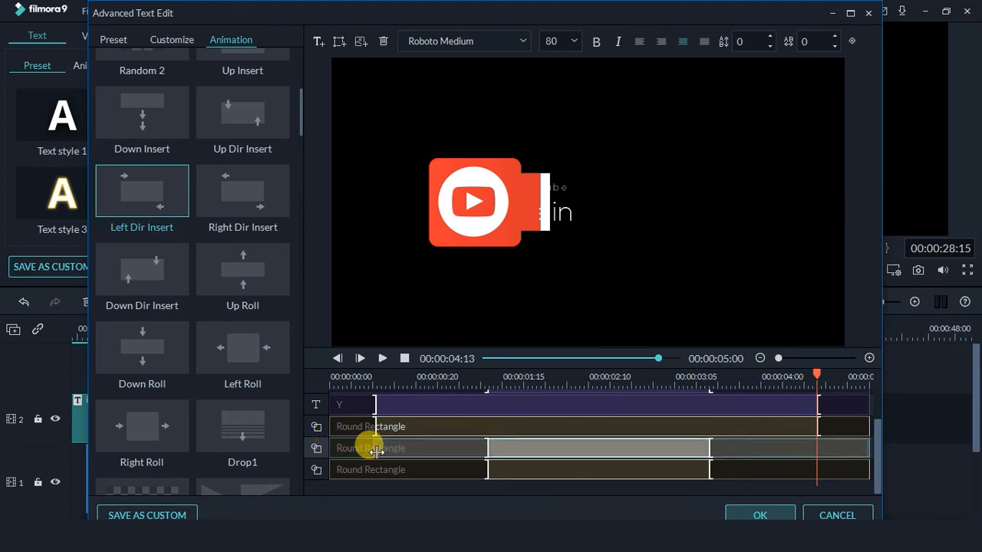
left_click_drag(375, 451, 373, 470)
left_click(347, 468)
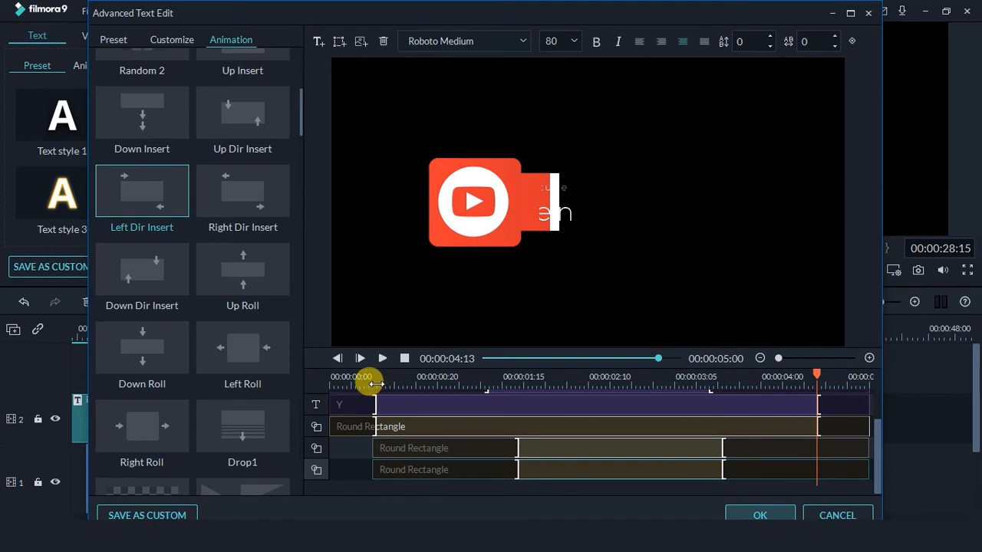
Make both lower rectangle bars animate in sooner and push the third bar's exit to about 00:00:03:24
left_click(373, 377)
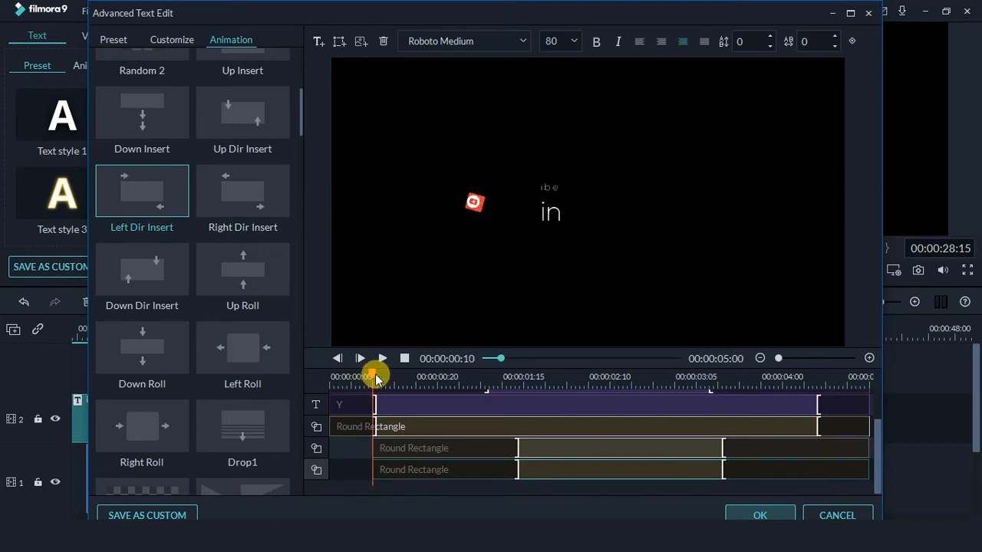
left_click_drag(373, 377, 378, 377)
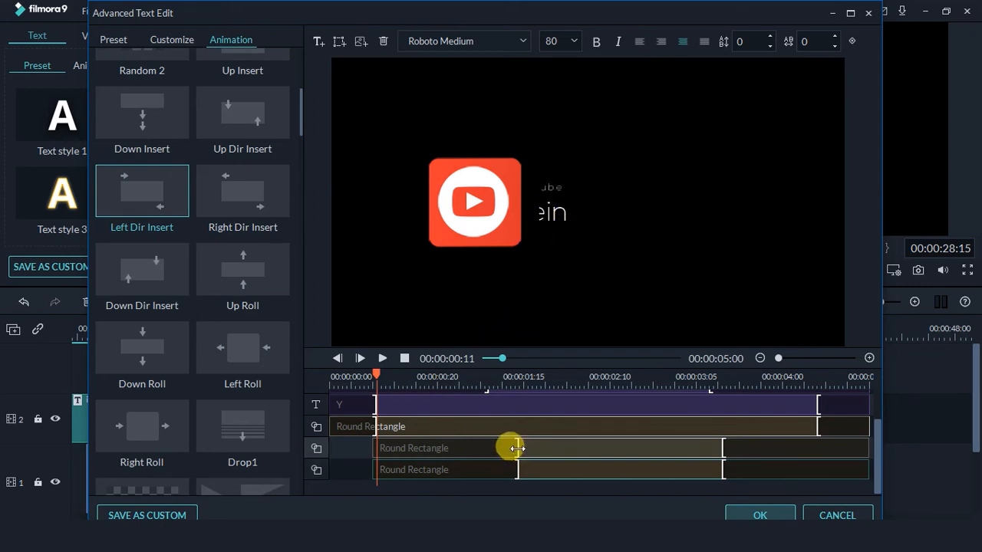
left_click_drag(517, 448, 441, 447)
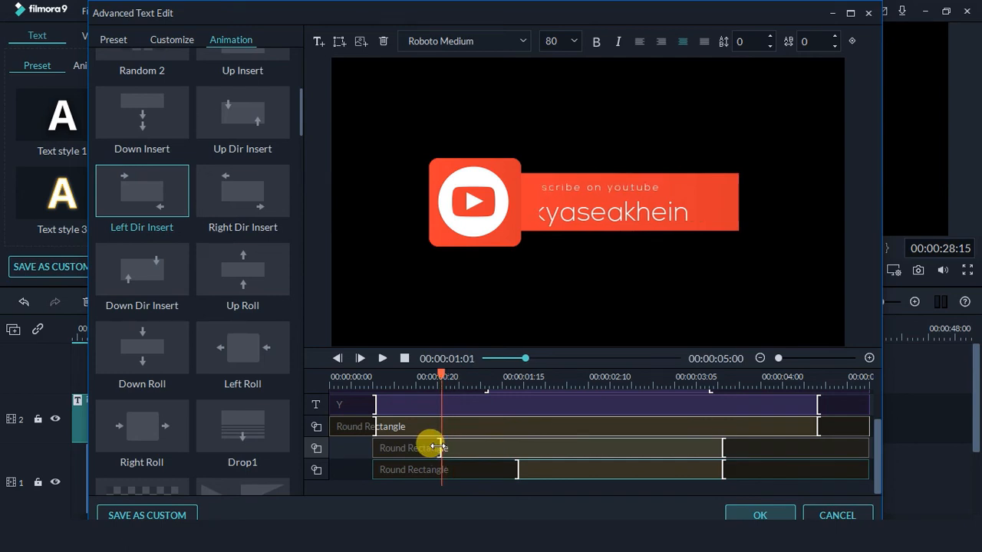
left_click_drag(521, 472, 437, 470)
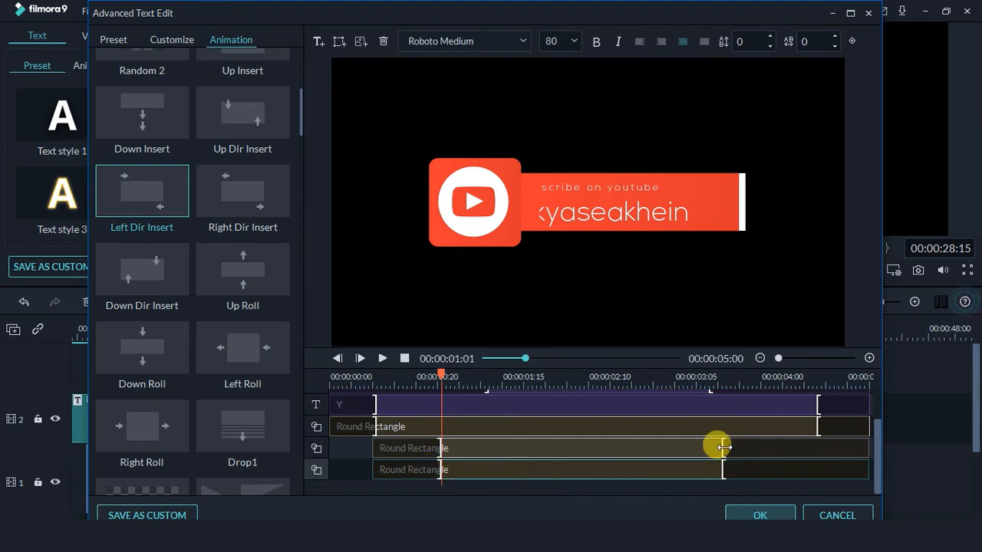
left_click_drag(723, 447, 758, 467)
scroll(497, 481, "up", 1)
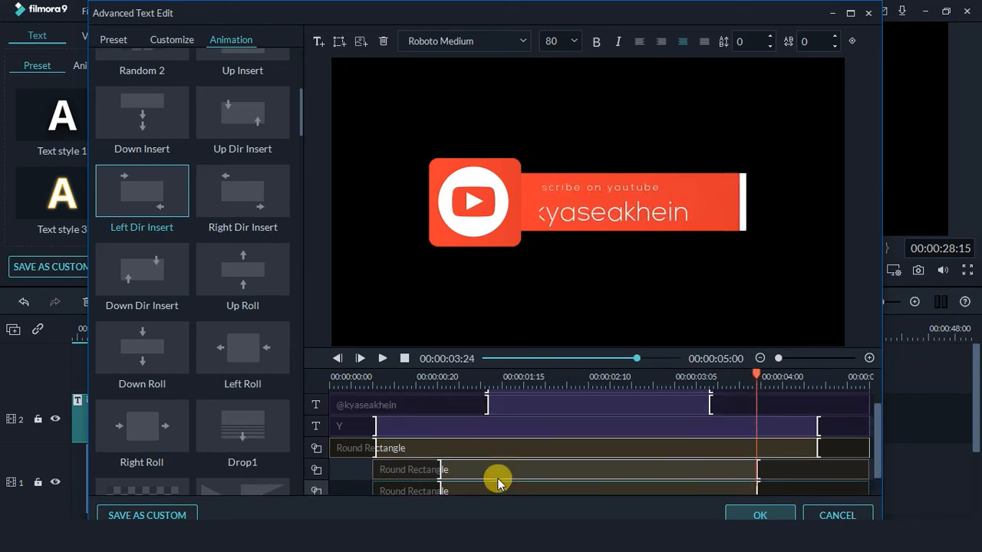
Delay the 'subscribe on youtube' text's start, checking it against the logo's opening animation
scroll(497, 482, "up", 1)
left_click(406, 402)
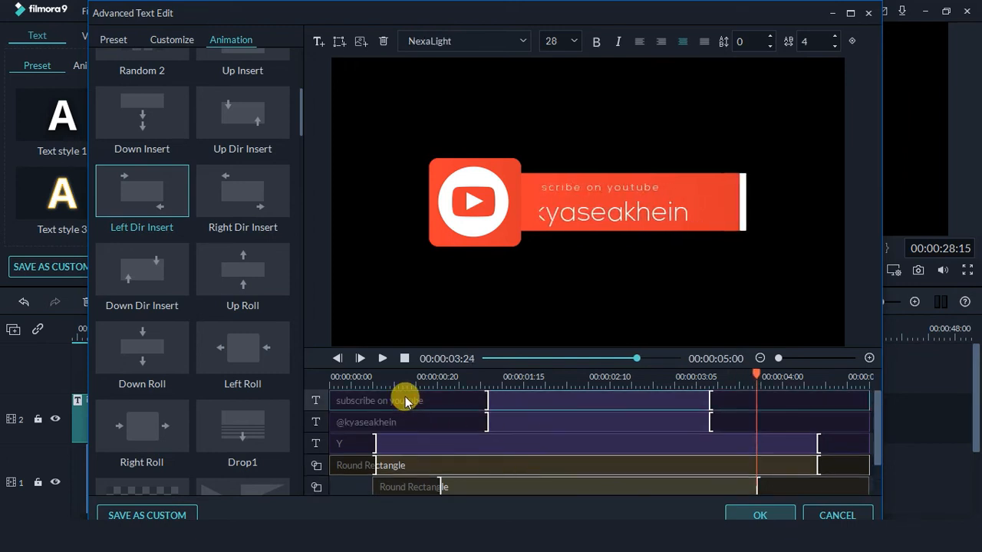
left_click_drag(328, 399, 376, 420)
left_click(344, 425)
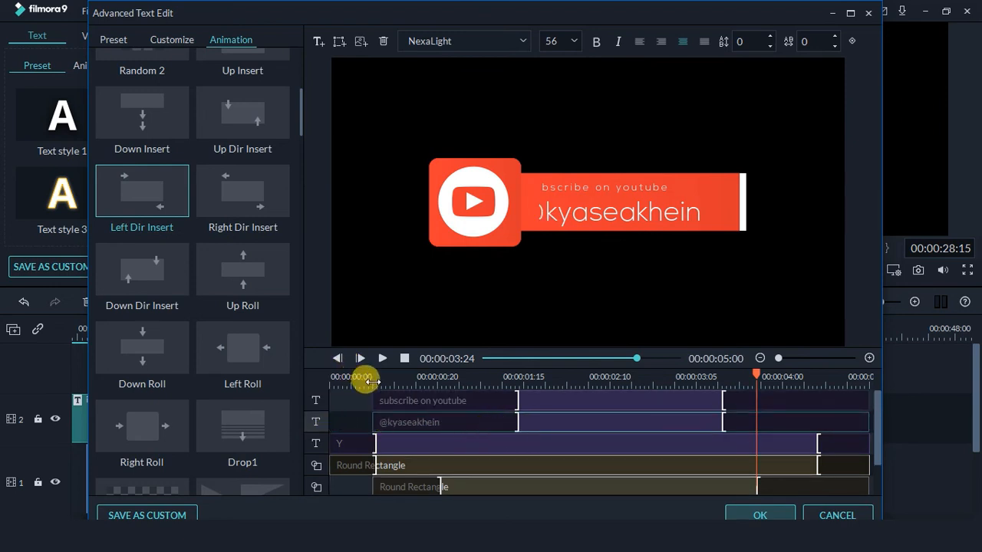
left_click(372, 379)
left_click_drag(375, 378, 378, 378)
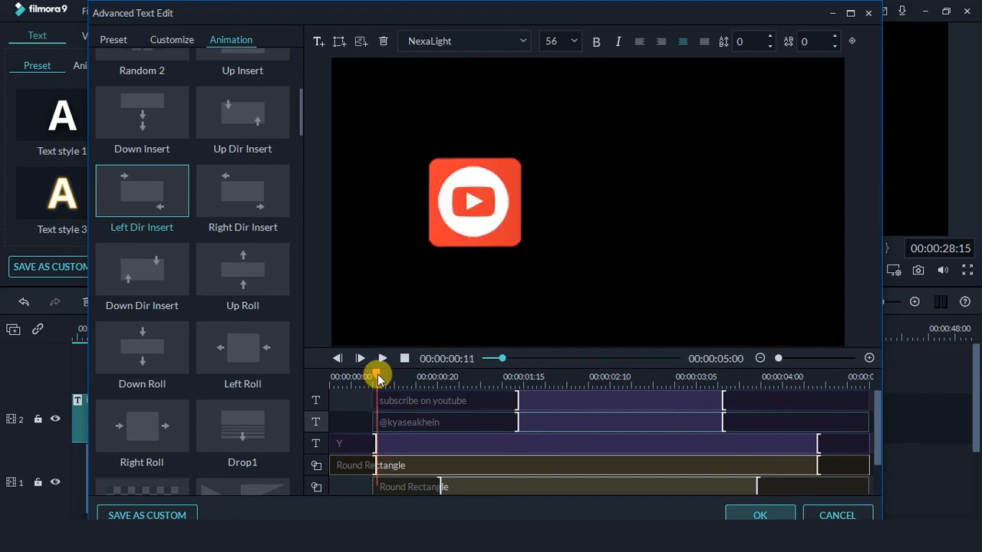
mouse_move(380, 378)
left_mouse_down()
mouse_move(340, 377)
mouse_move(408, 375)
mouse_move(390, 375)
left_mouse_up()
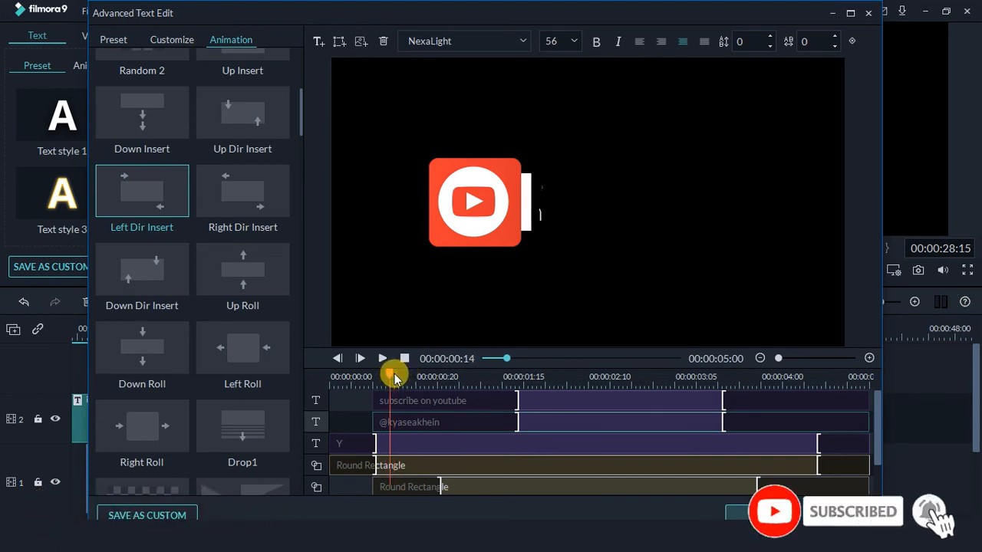
Make both text lines animate in sooner, starting the subscribe text at the playhead
left_click(402, 397)
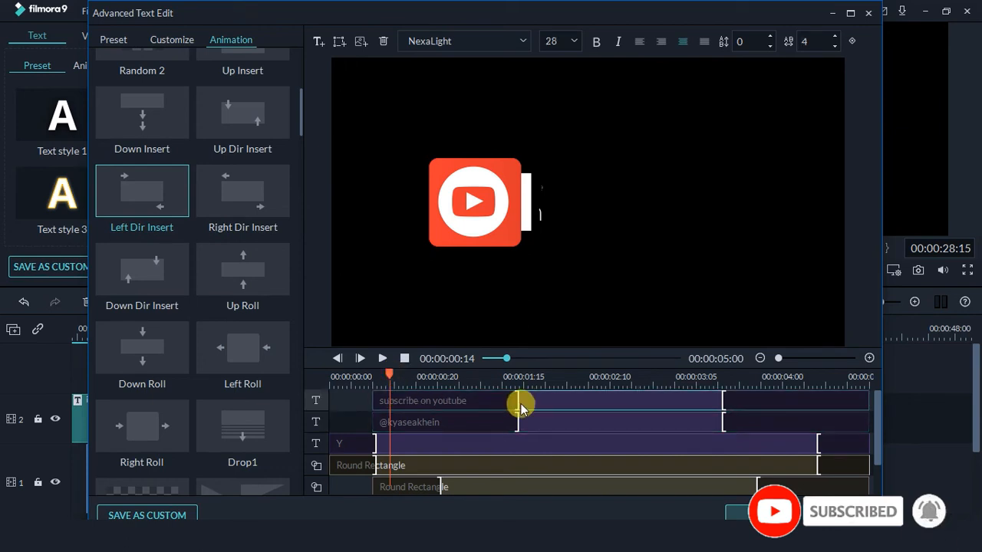
left_click_drag(518, 400, 422, 394)
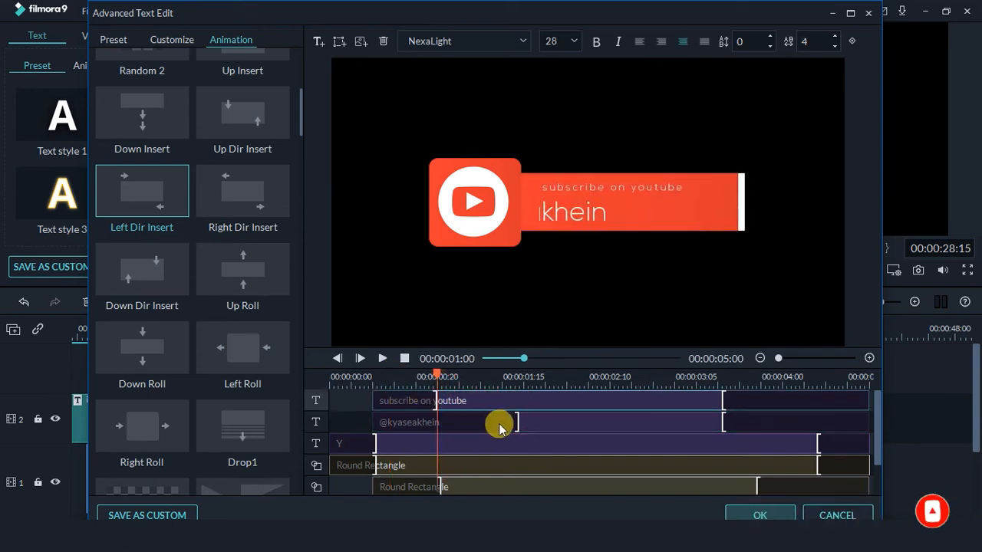
mouse_move(508, 421)
left_mouse_down()
mouse_move(429, 414)
mouse_move(440, 398)
mouse_move(436, 377)
mouse_move(392, 381)
left_mouse_up()
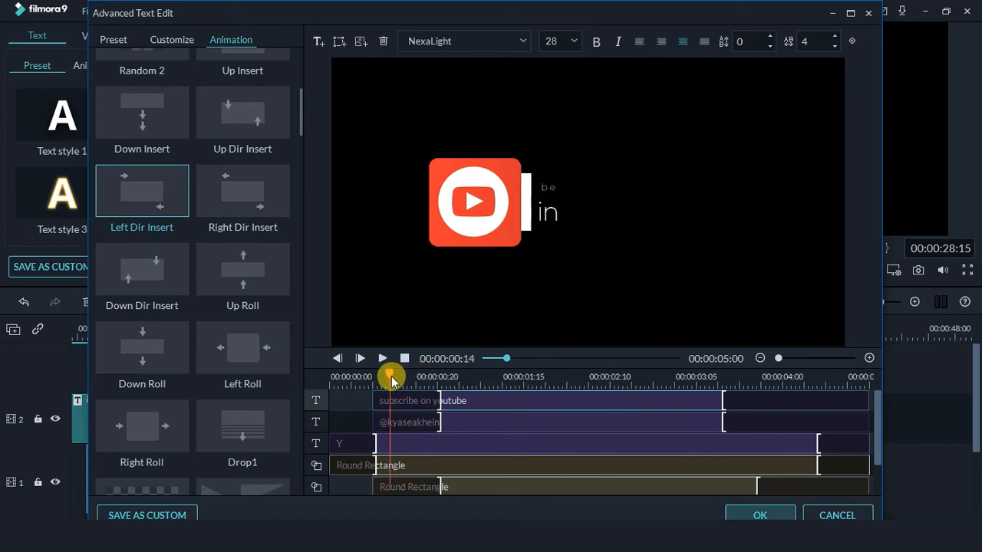
left_click_drag(375, 402, 390, 421)
left_click(379, 422)
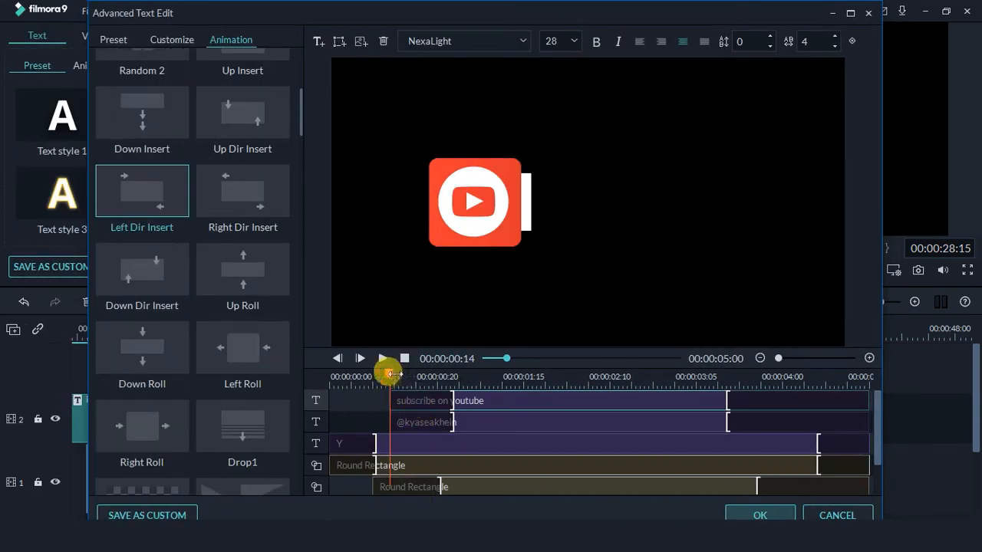
mouse_move(393, 376)
left_mouse_down()
mouse_move(381, 375)
mouse_move(526, 387)
mouse_move(713, 379)
left_mouse_up()
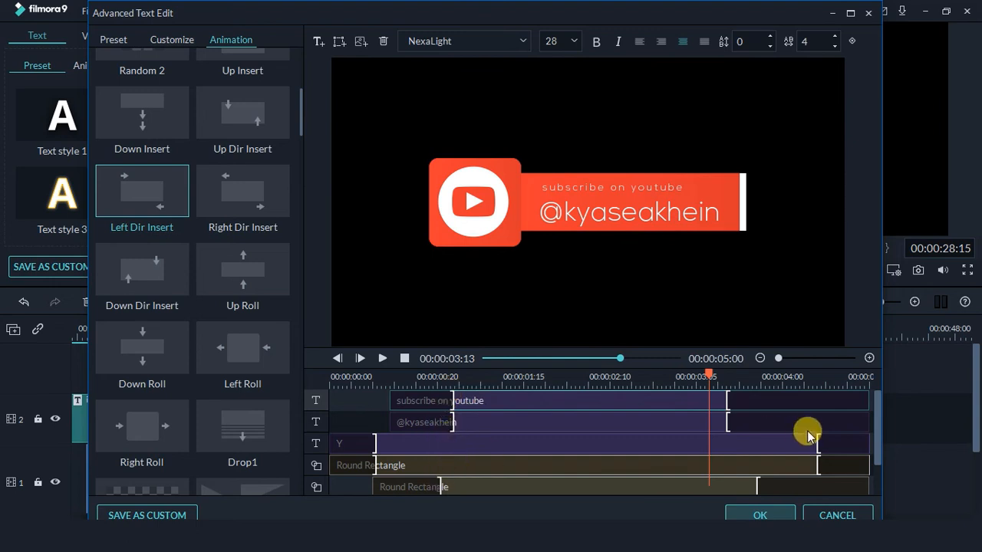
scroll(770, 465, "down", 1)
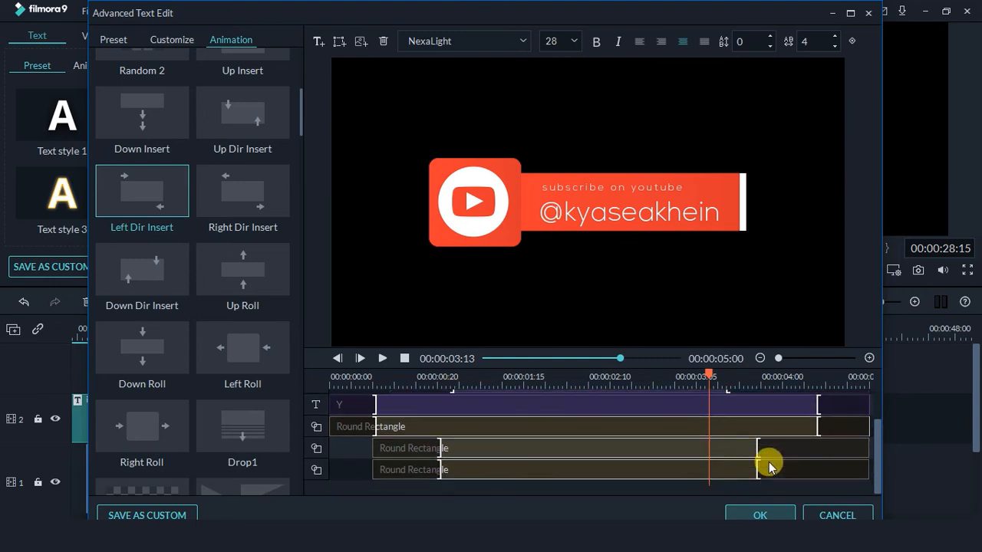
scroll(770, 464, "up", 1)
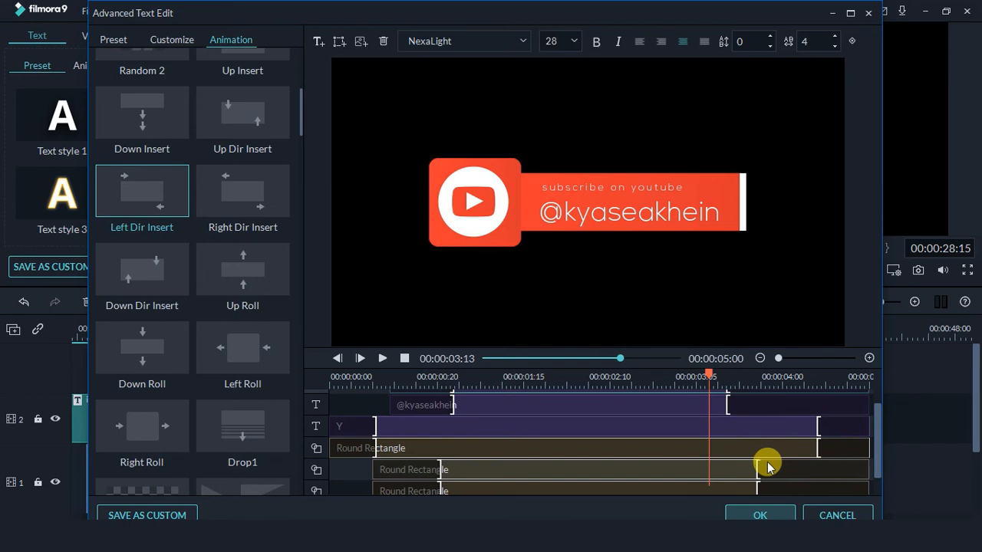
scroll(745, 455, "up", 1)
left_click(749, 374)
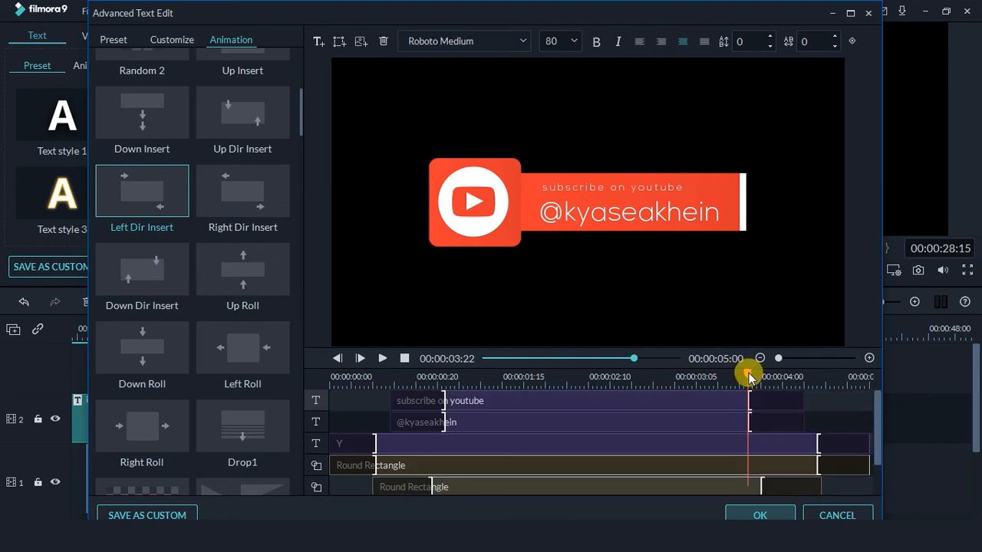
left_click_drag(749, 374, 801, 376)
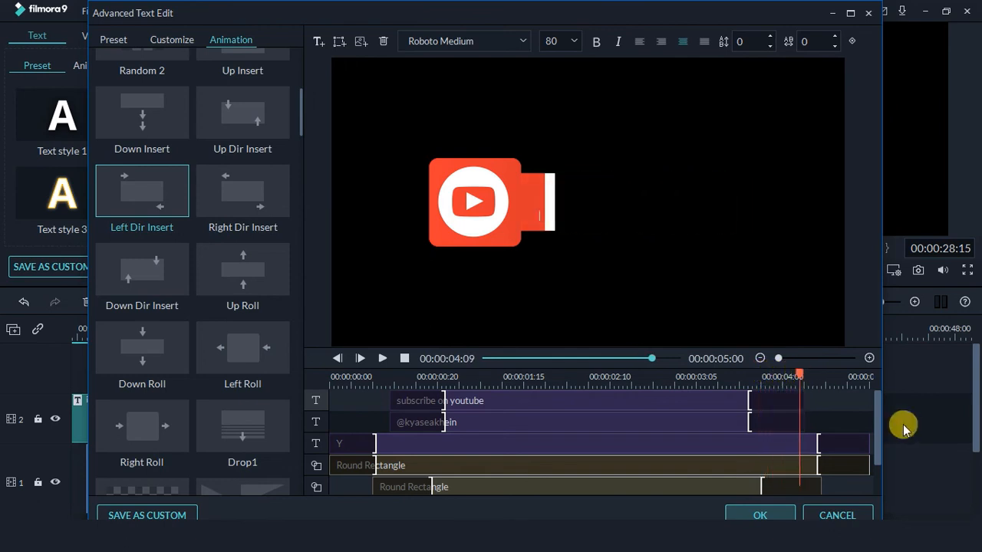
mouse_move(876, 416)
left_mouse_down()
mouse_move(877, 443)
mouse_move(879, 412)
left_mouse_up()
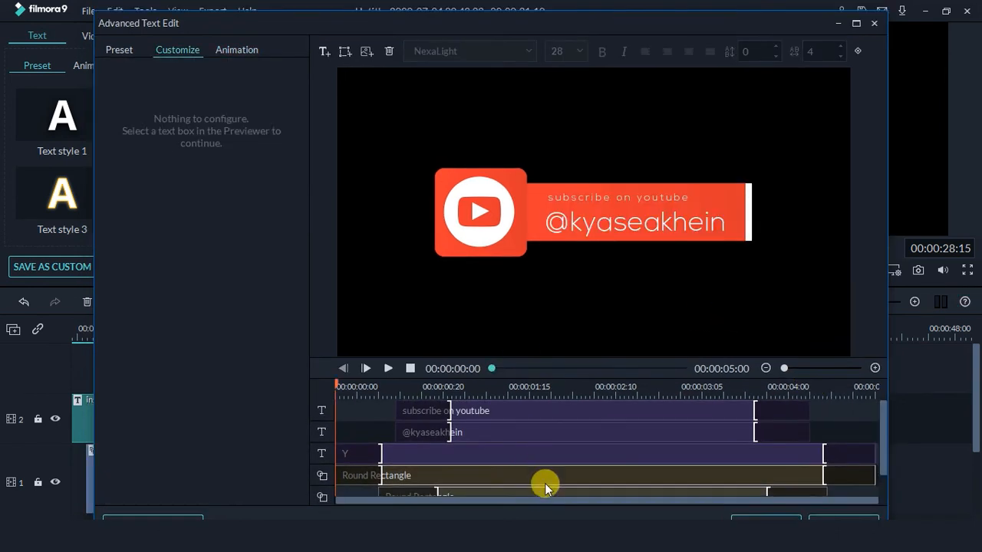
Save the YouTube design as custom title 'My preset1' and close Advanced Text Edit
left_click_drag(524, 17, 525, 11)
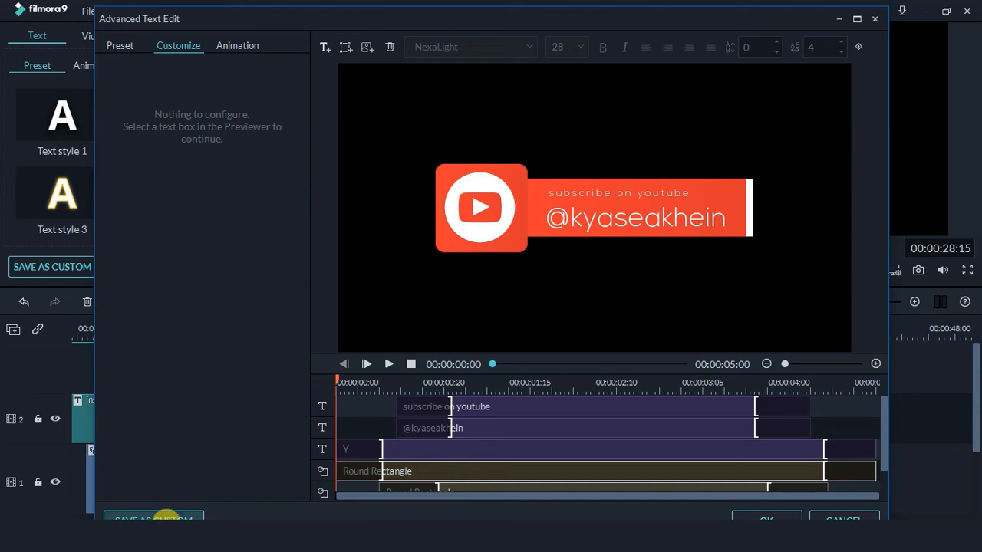
left_click(160, 518)
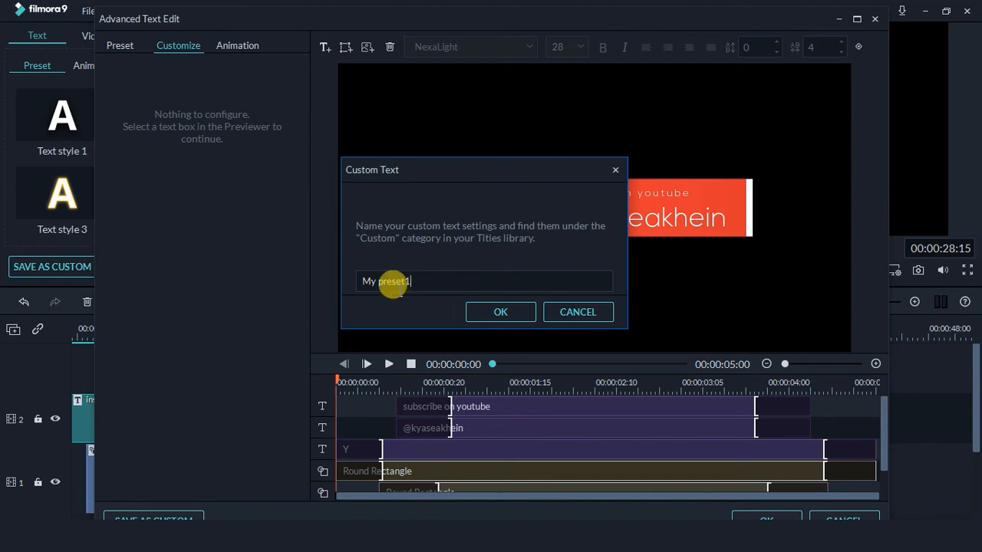
left_click(522, 316)
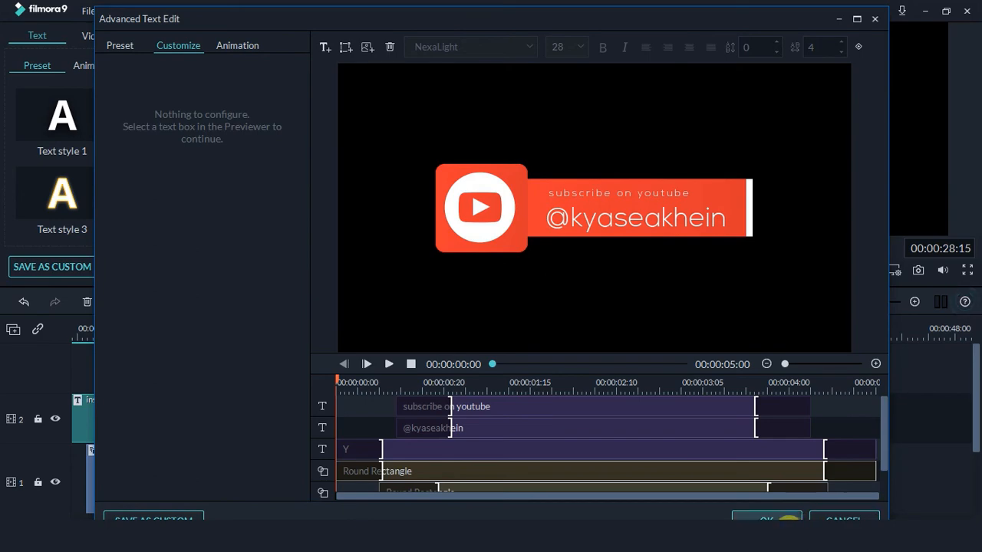
left_click(781, 519)
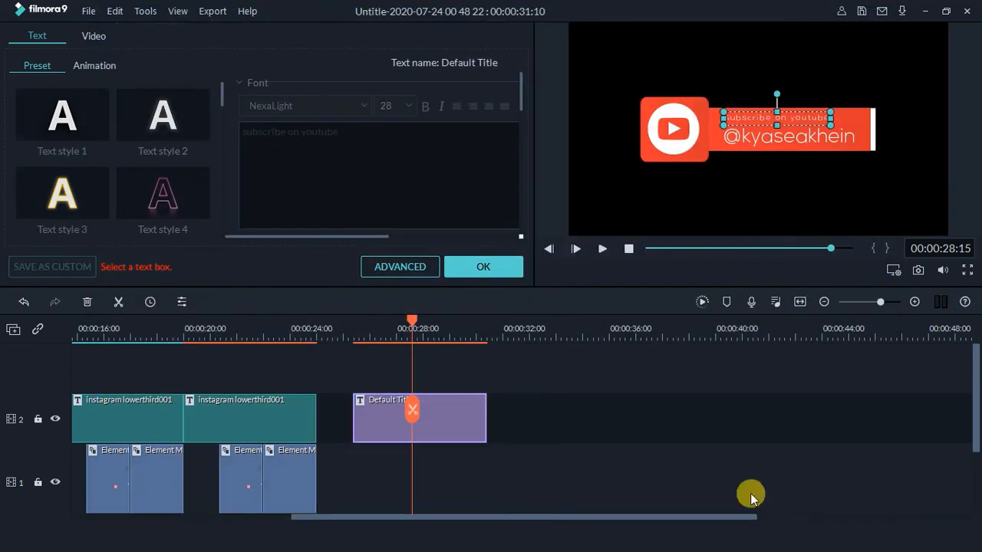
Confirm the title edits, check 'My preset1' under Custom titles, and switch to the Elements library
left_click(465, 267)
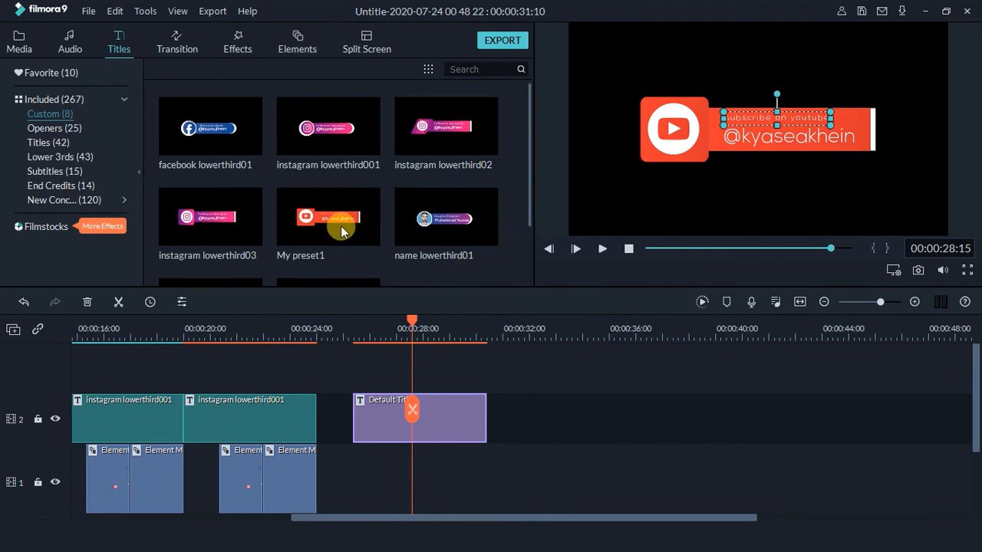
scroll(342, 232, "down", 1)
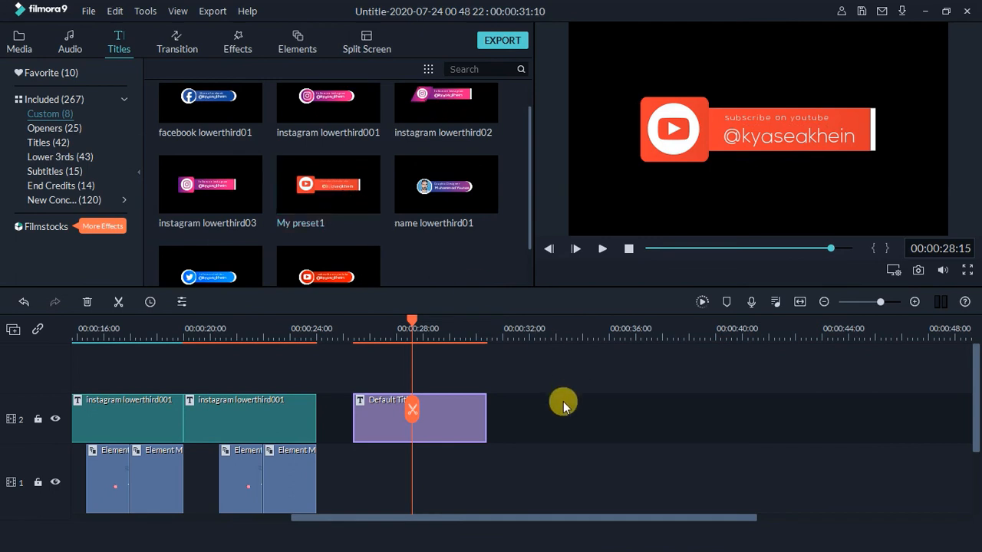
left_click(526, 418)
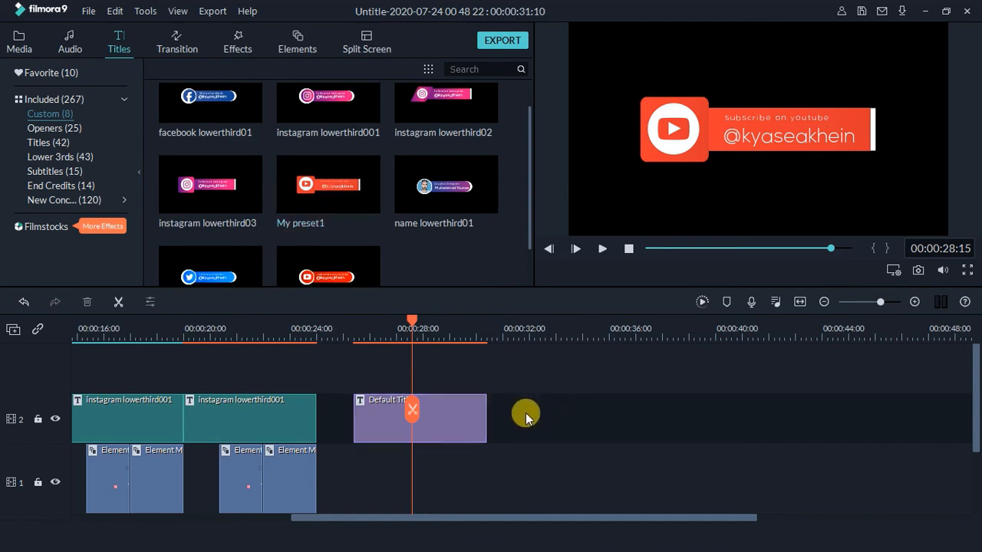
mouse_move(338, 196)
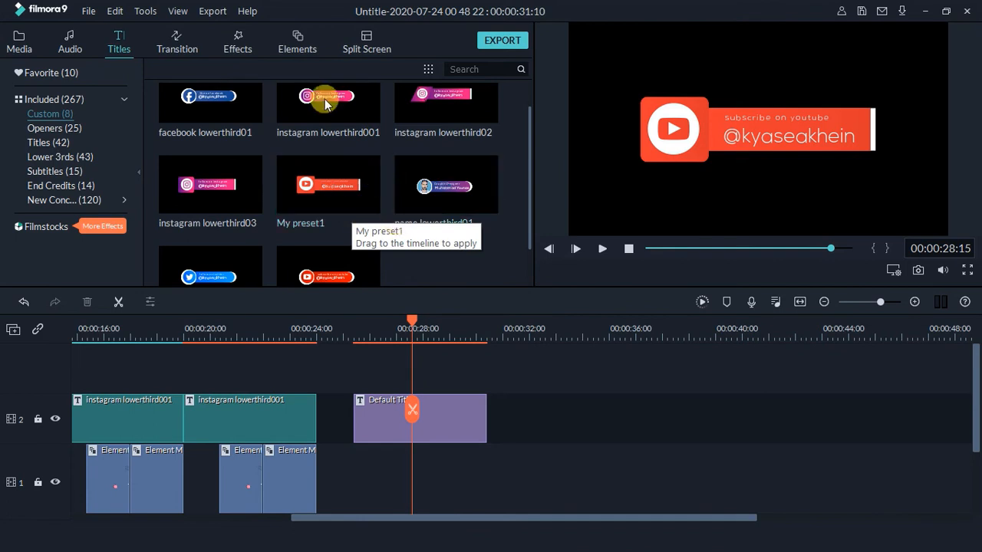
left_click(296, 43)
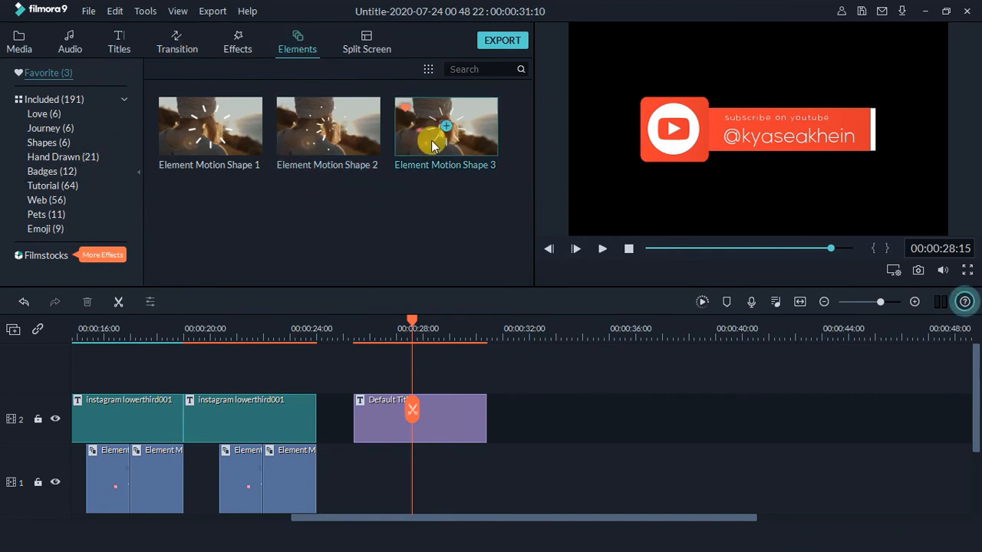
Place Element Motion Shape 3 on track 1 and trim it to start at 00:00:27:22
left_click_drag(434, 145, 435, 459)
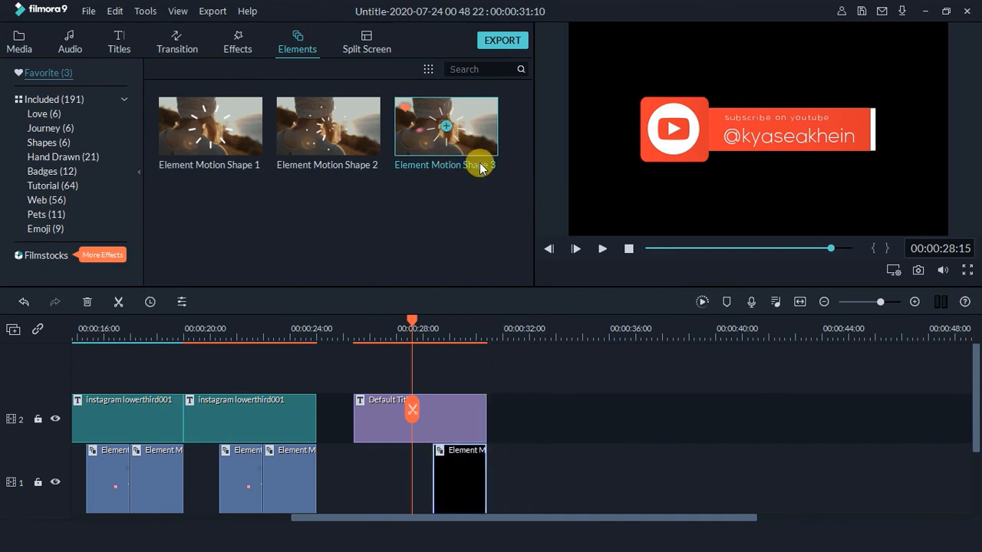
left_click_drag(474, 120, 384, 450)
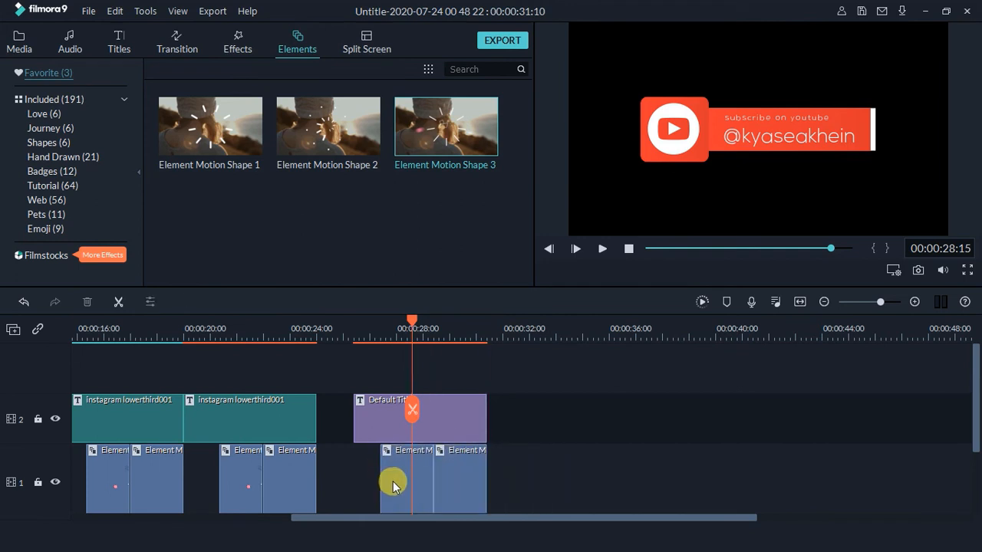
left_click(392, 485)
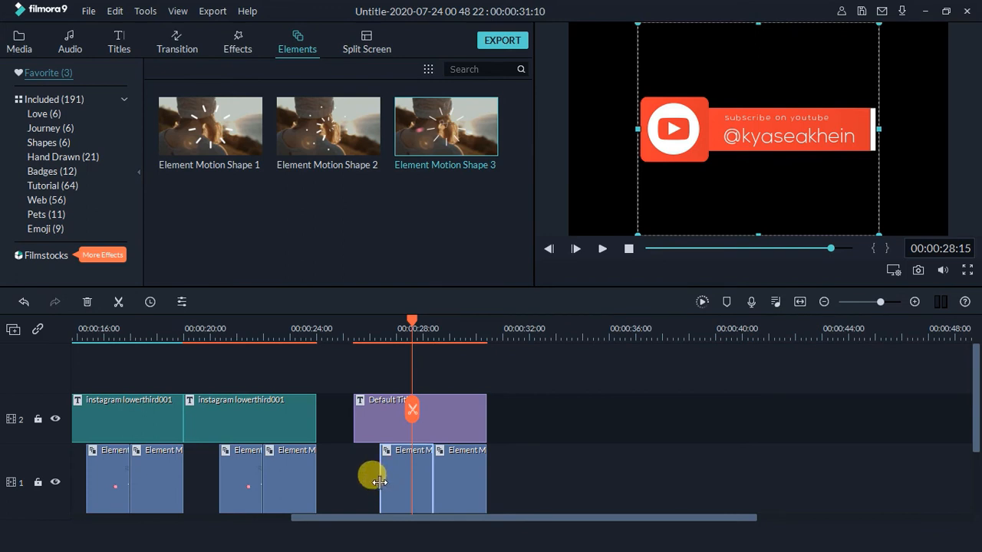
left_click_drag(379, 482, 395, 482)
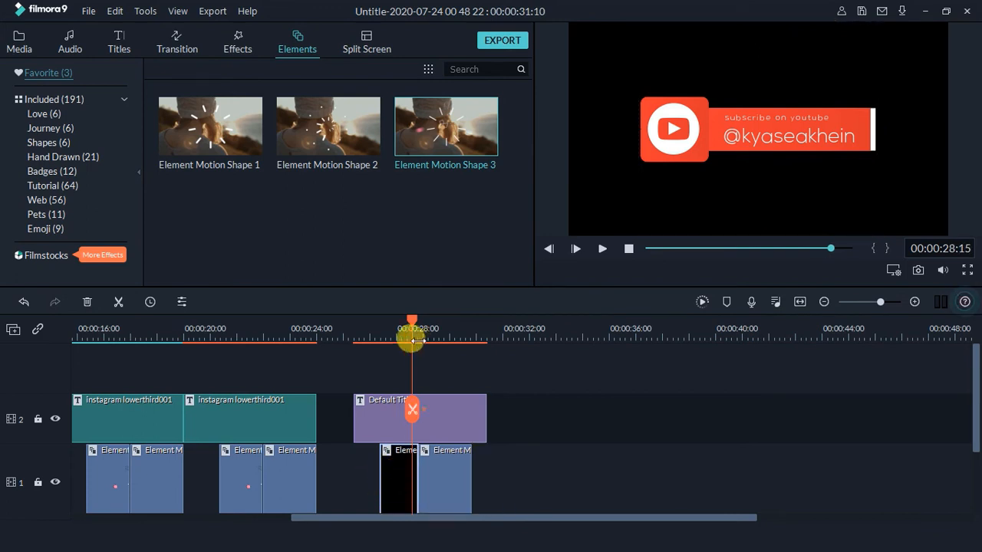
Nudge the second element's position slightly in the preview
left_click(467, 454)
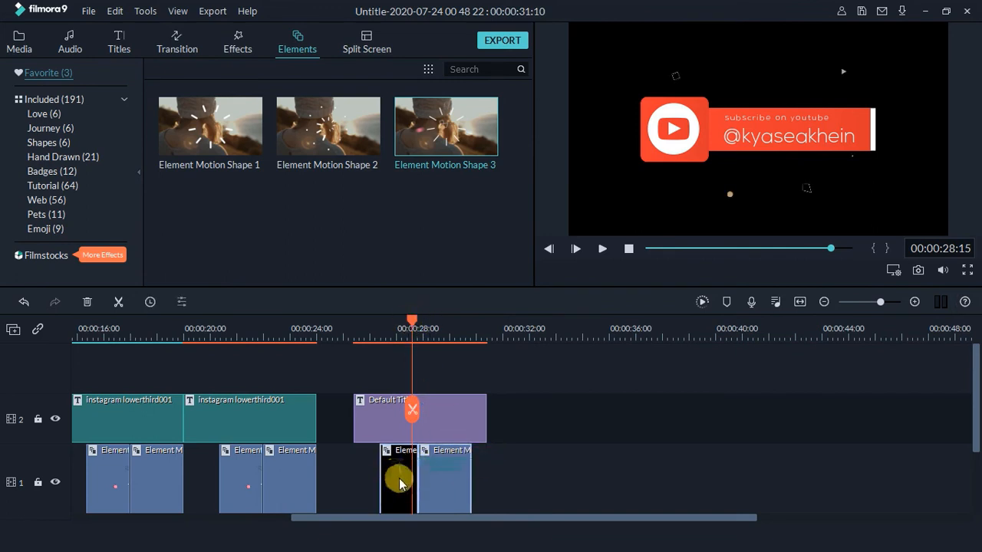
left_click(715, 183)
left_click_drag(710, 178, 707, 177)
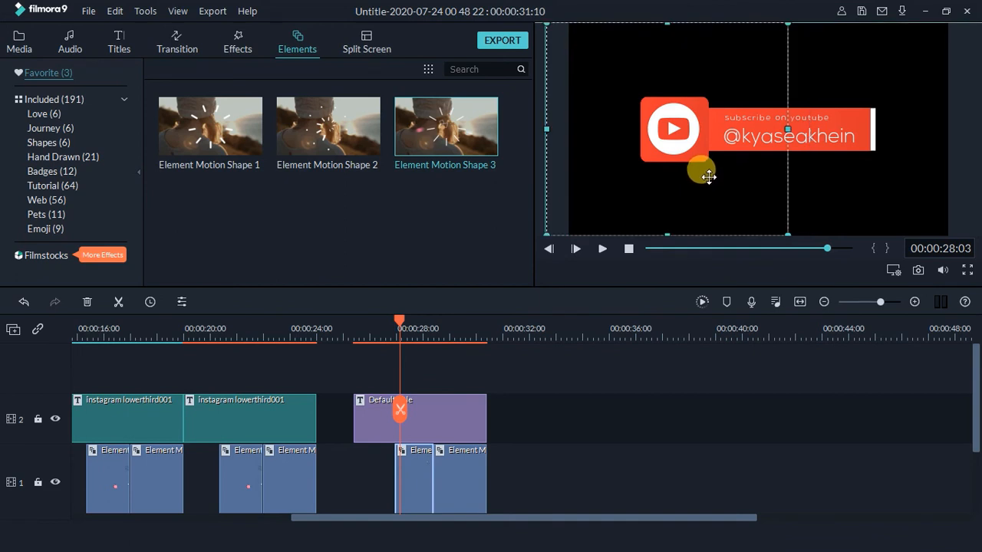
left_click_drag(711, 177, 716, 181)
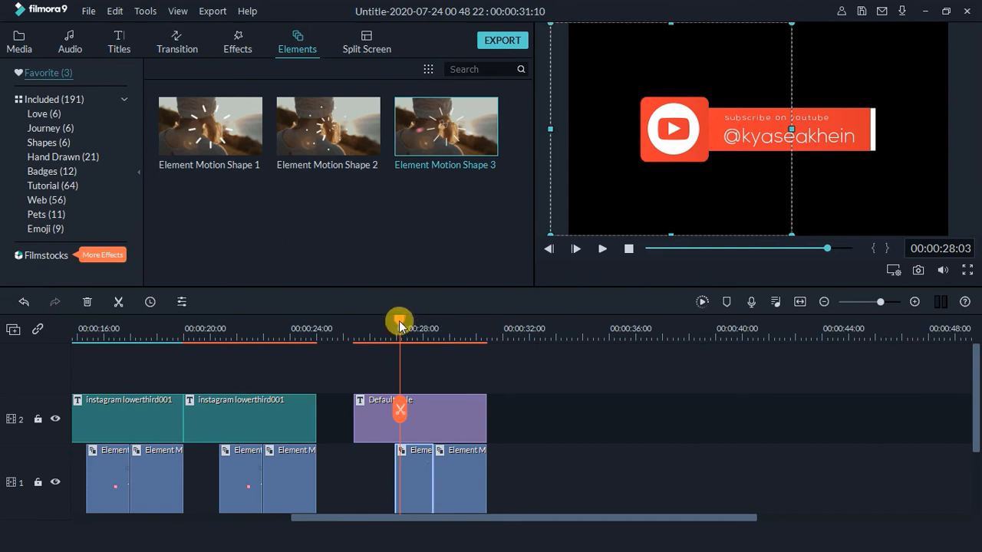
left_click_drag(399, 323, 408, 324)
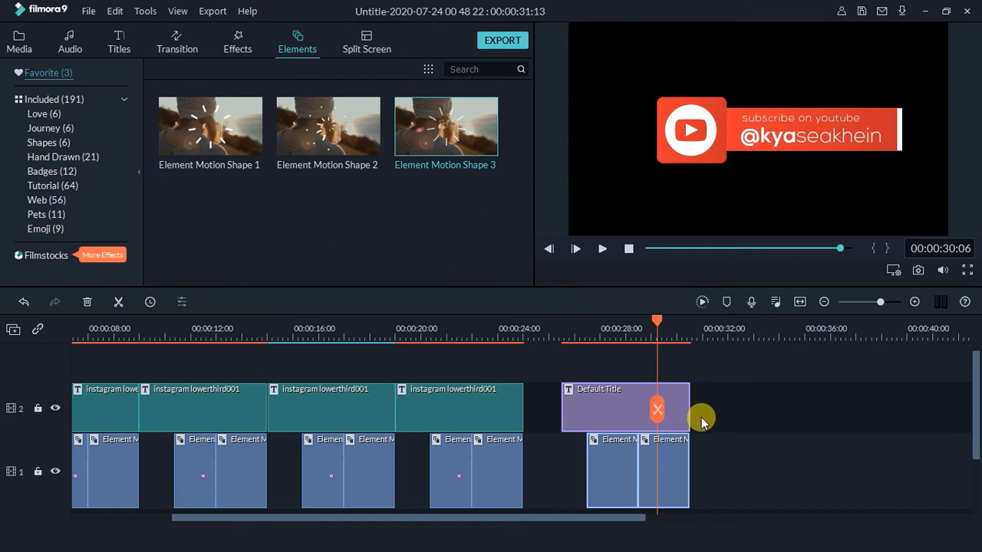
Copy the title and element clips and paste them at 31:20
key("ctrl+c")
left_click(730, 413)
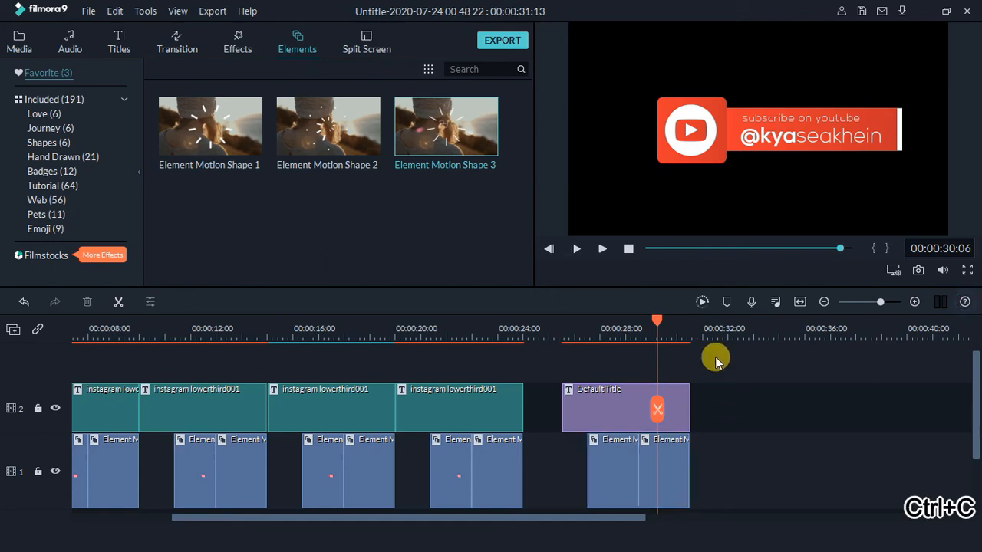
left_click(697, 330)
key("ctrl+v")
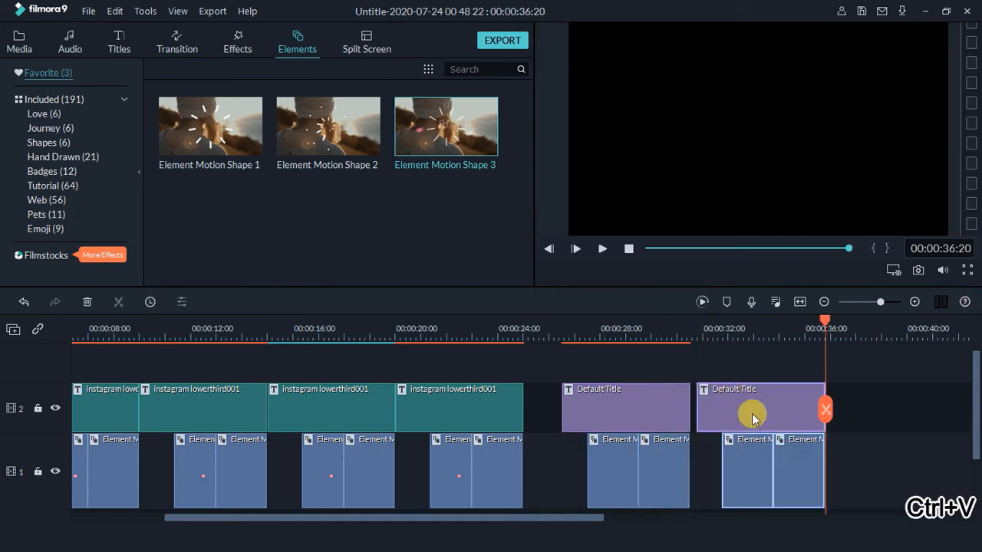
Open the pasted title in Advanced Edit and select its YouTube logo
left_click(752, 414)
right_click(766, 408)
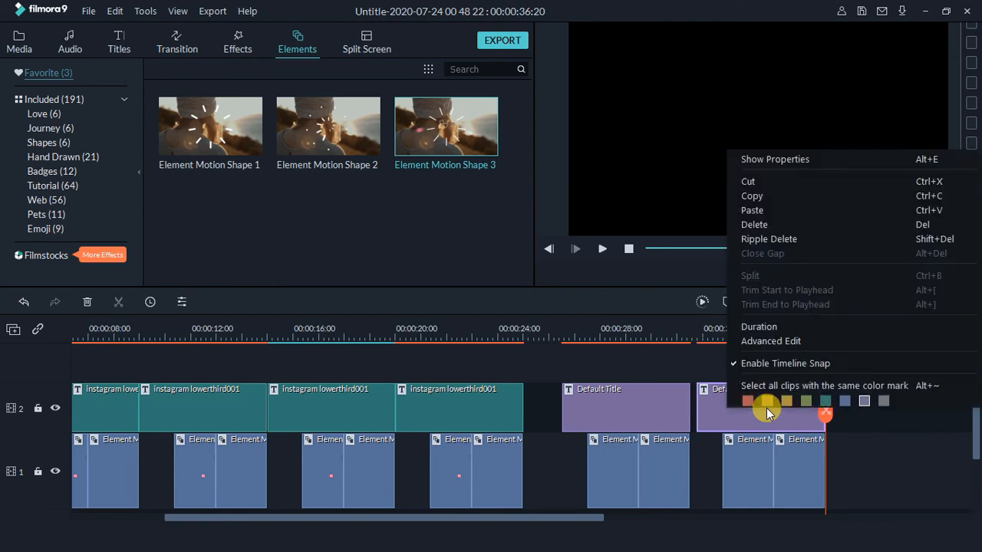
left_click(769, 344)
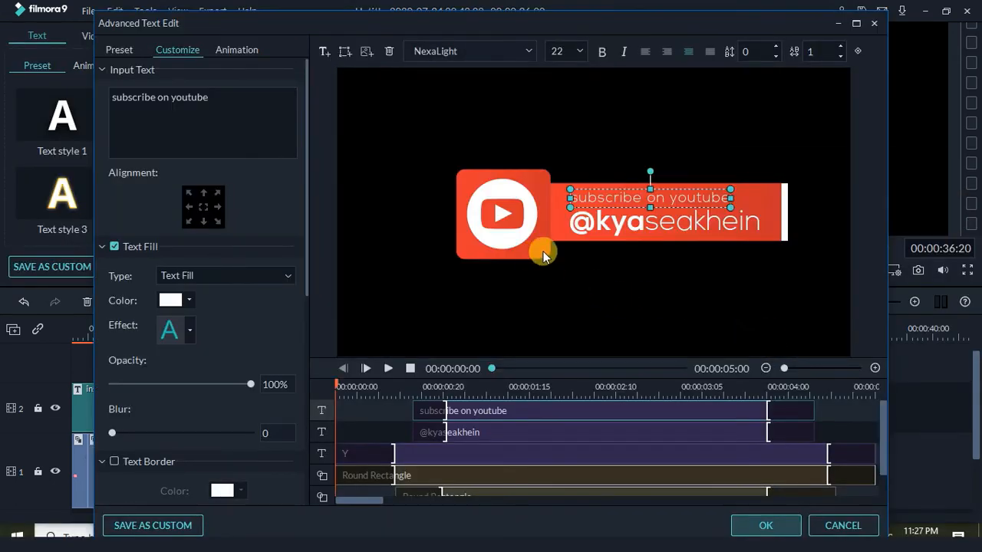
left_click(541, 253)
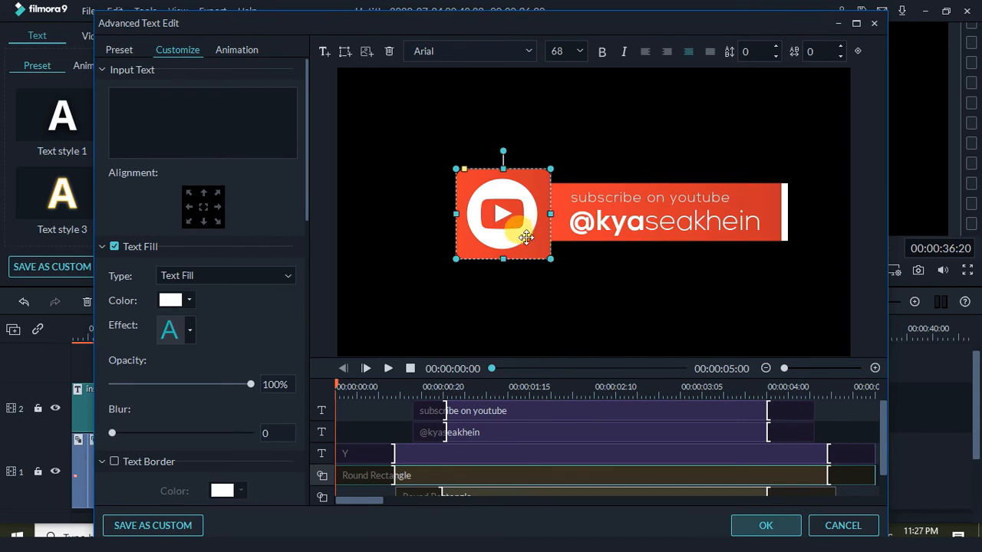
Change the logo letter from Y to F
left_click(525, 238)
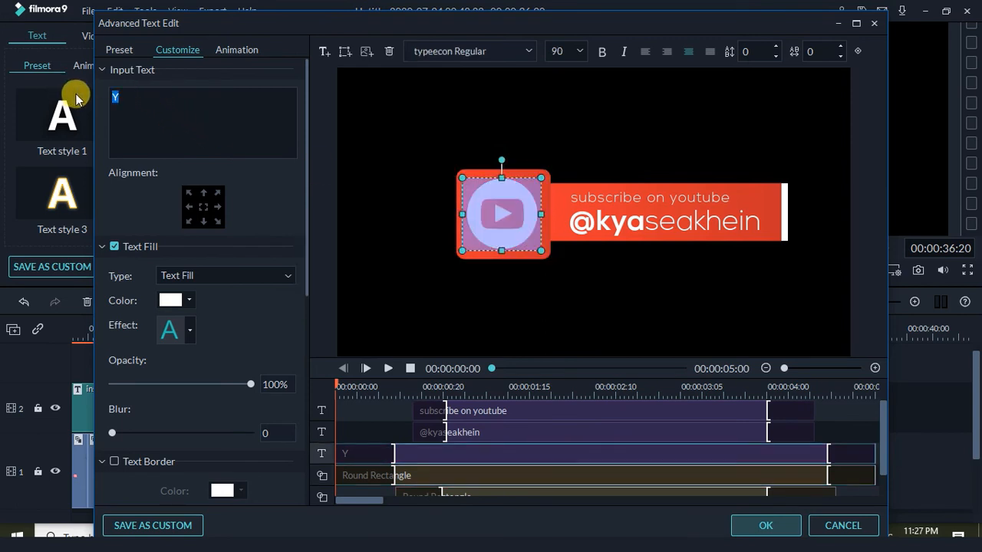
type("F")
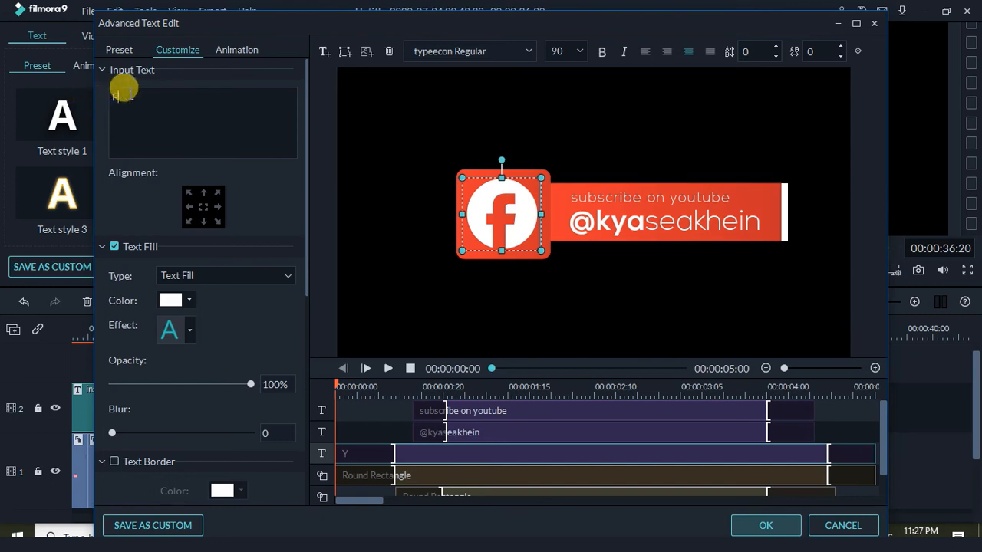
left_click(542, 267)
Set both fill colours of the logo's rounded square to blue
left_click(537, 248)
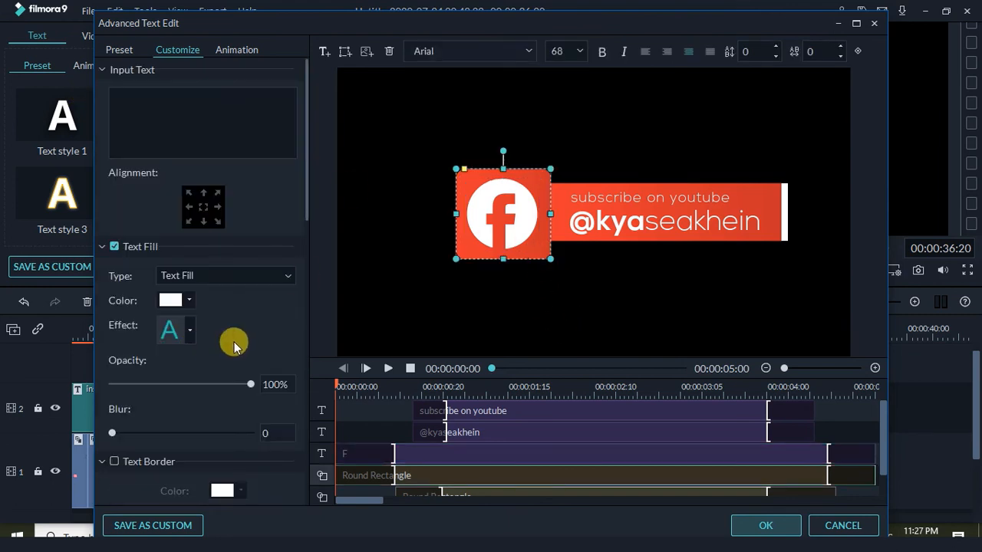
scroll(307, 398, "down", 10)
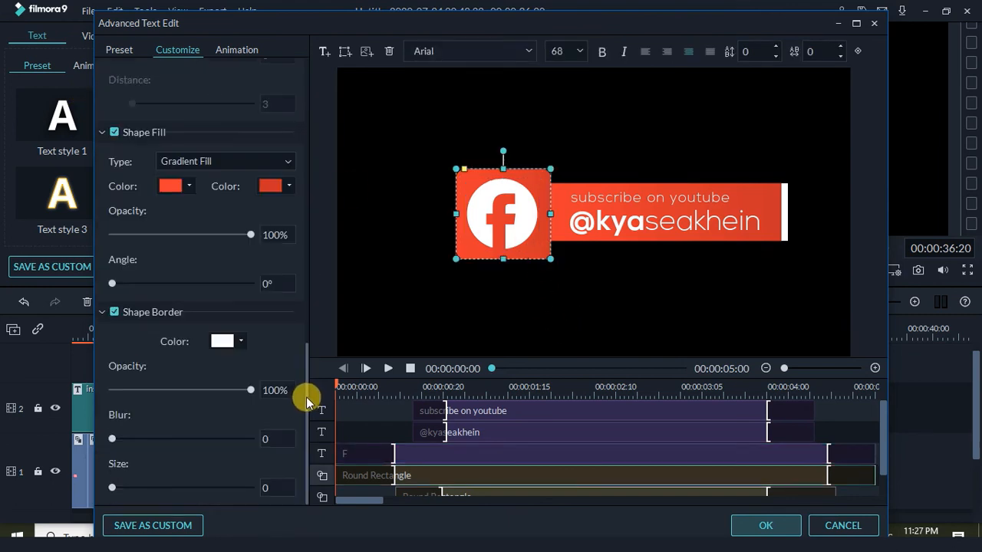
left_click(187, 192)
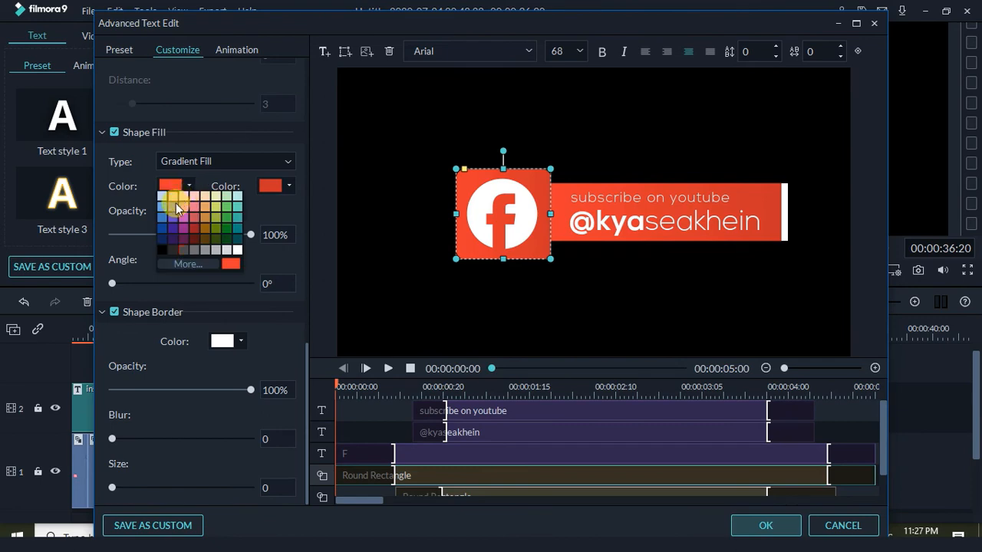
left_click(186, 264)
left_click(361, 323)
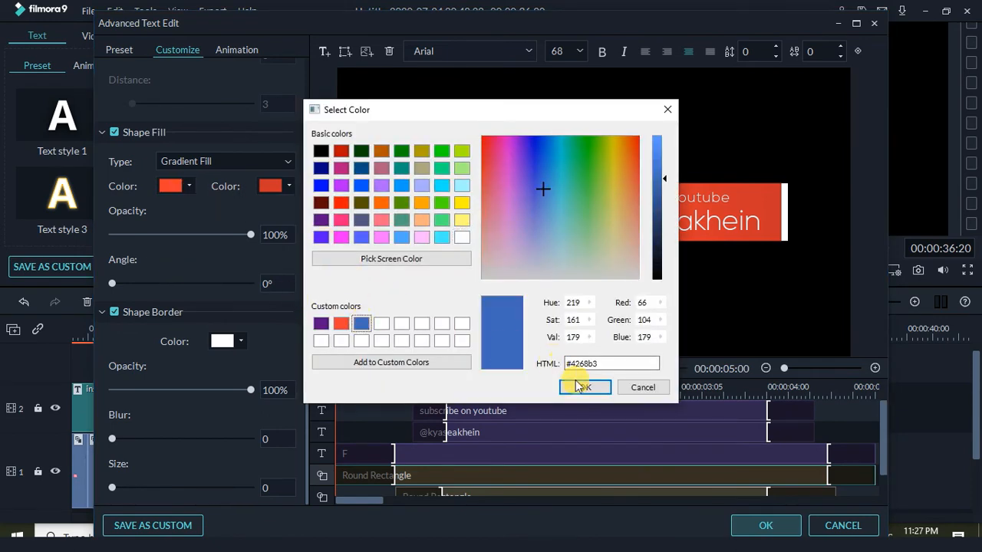
left_click(579, 386)
left_click(288, 186)
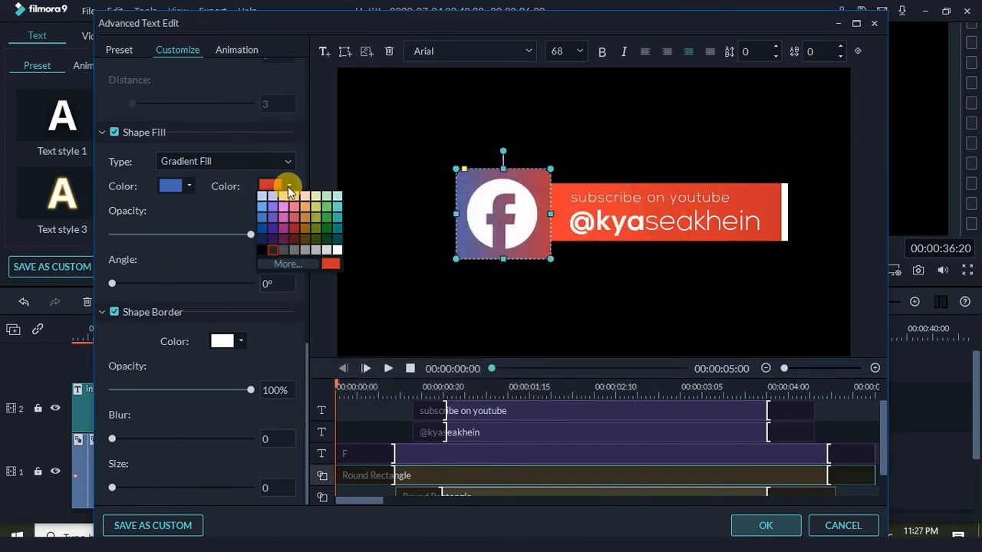
left_click(262, 232)
left_click(590, 306)
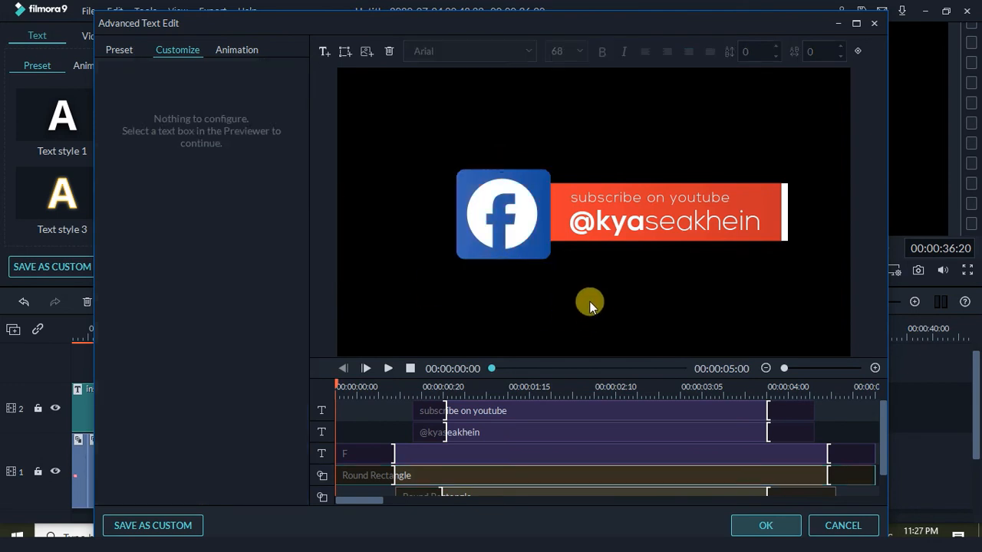
Replace the 'subscribe on youtube' caption with 'like on facebook'
left_click(560, 242)
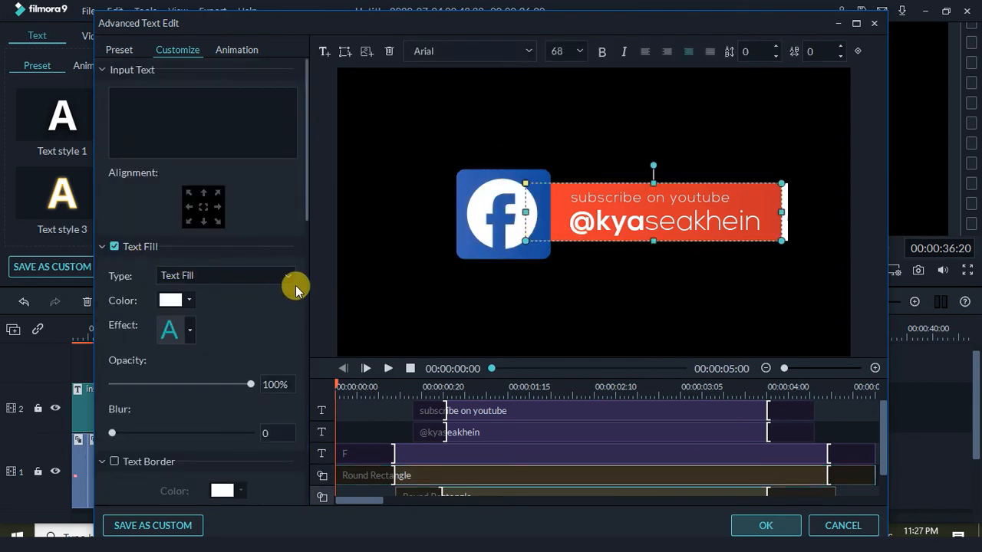
scroll(306, 242, "down", 10)
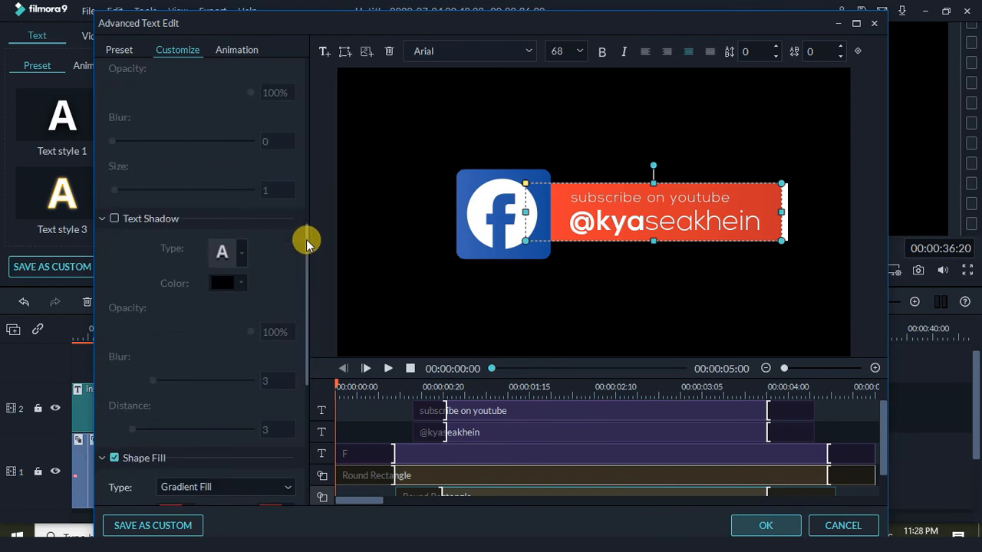
left_click(516, 252)
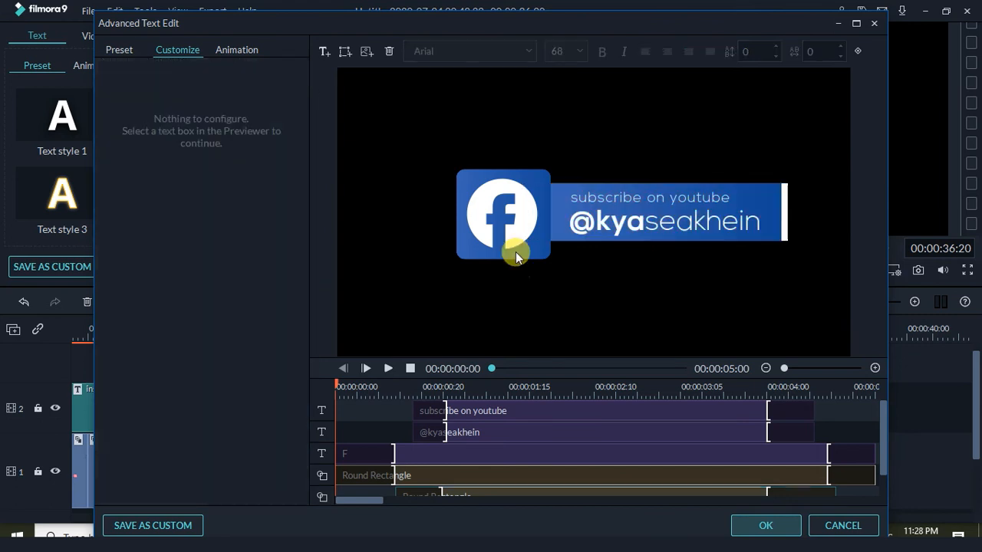
left_click(593, 200)
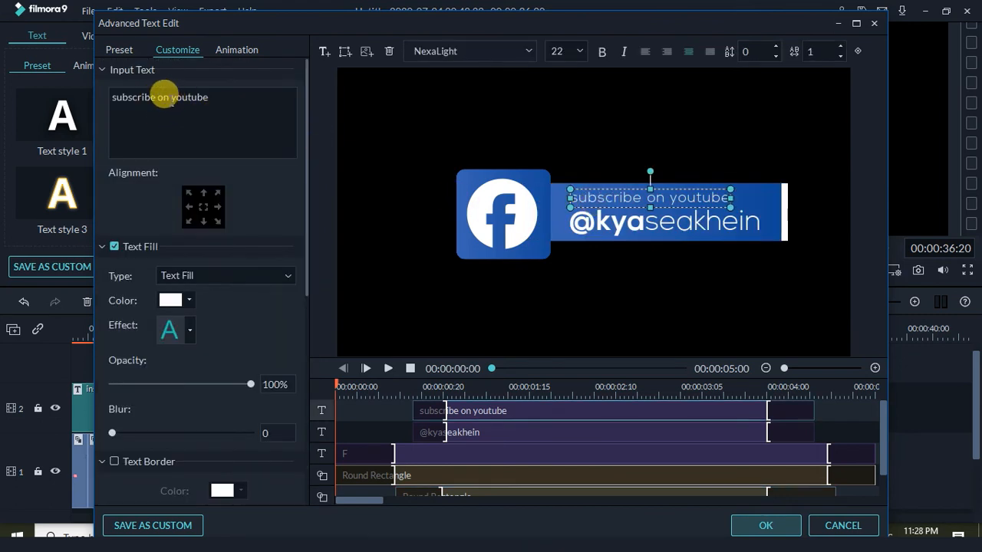
left_click_drag(209, 98, 6, 85)
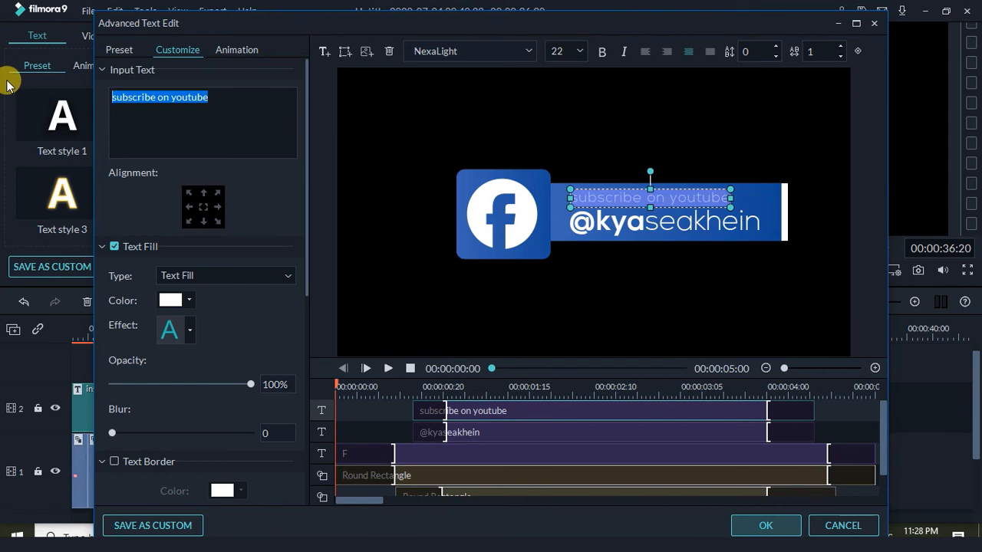
type("like on fa")
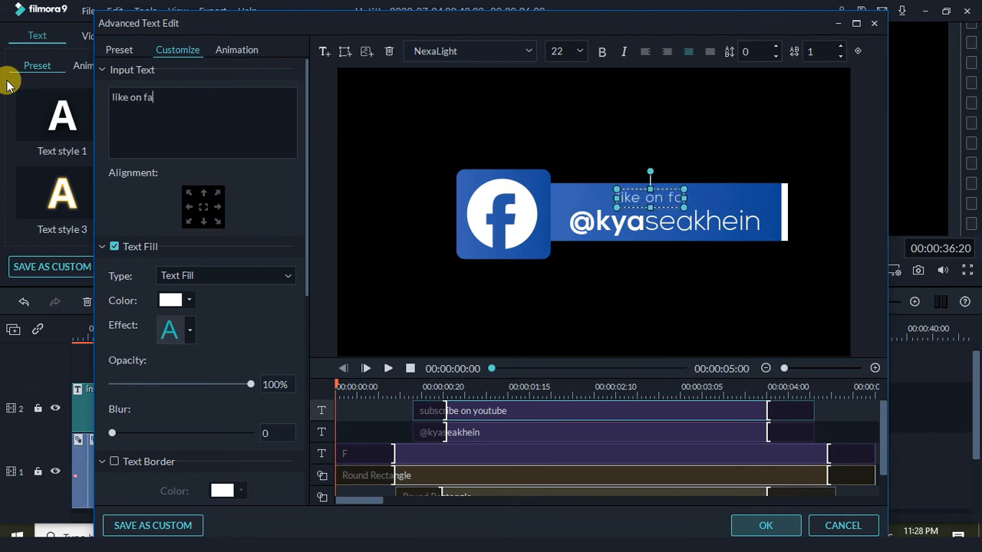
type("cebook")
left_click(421, 305)
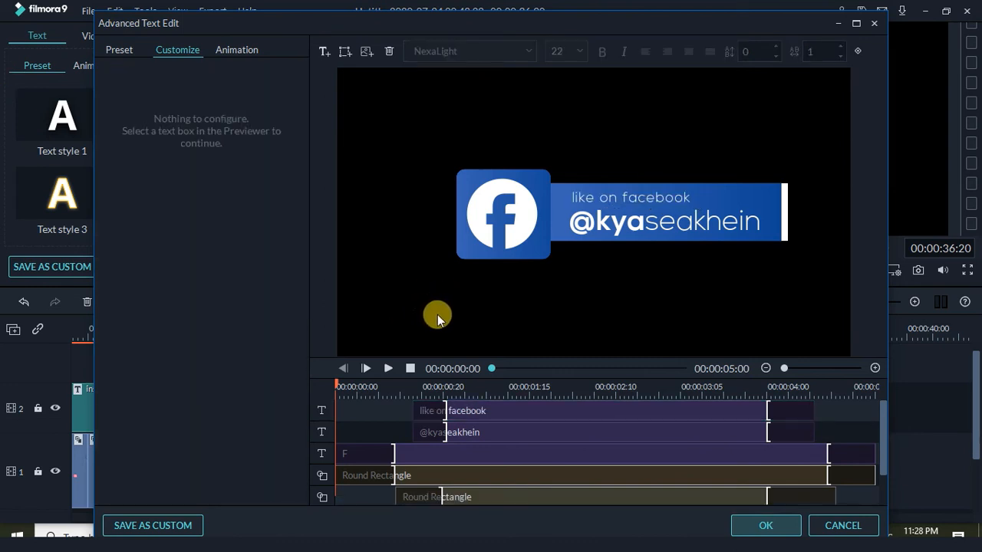
Save the Facebook design as custom title 'My preset1f', close the editors, and check it in the library
left_click(148, 526)
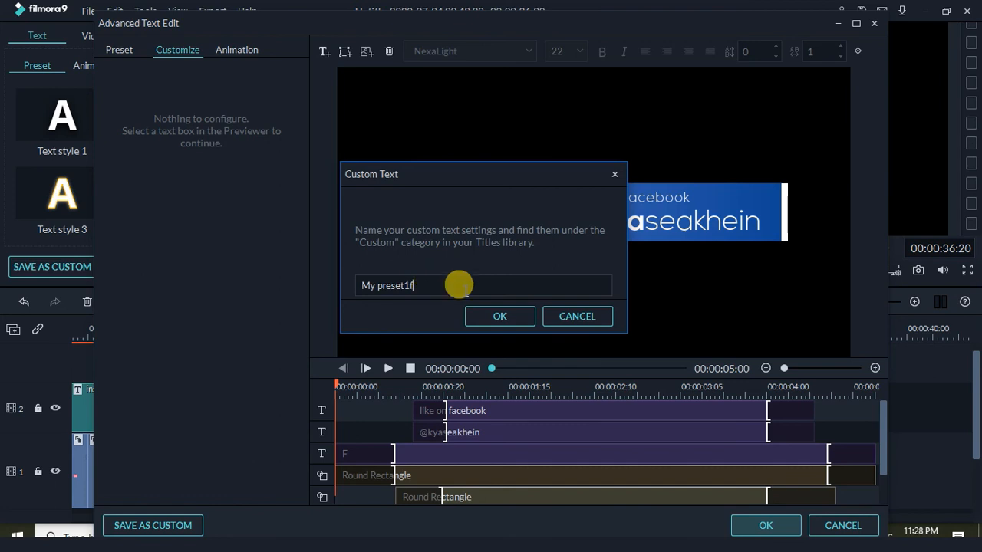
left_click(511, 314)
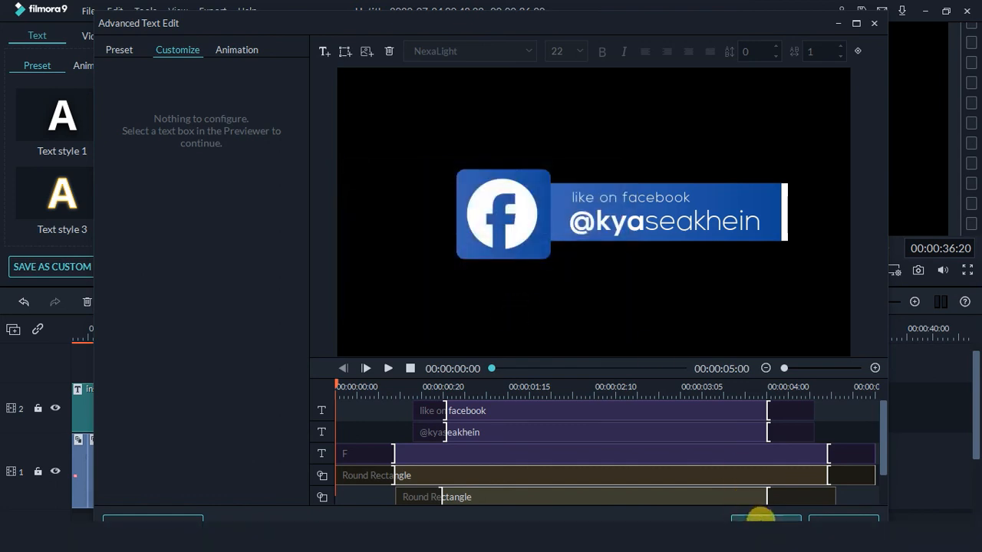
left_click(759, 520)
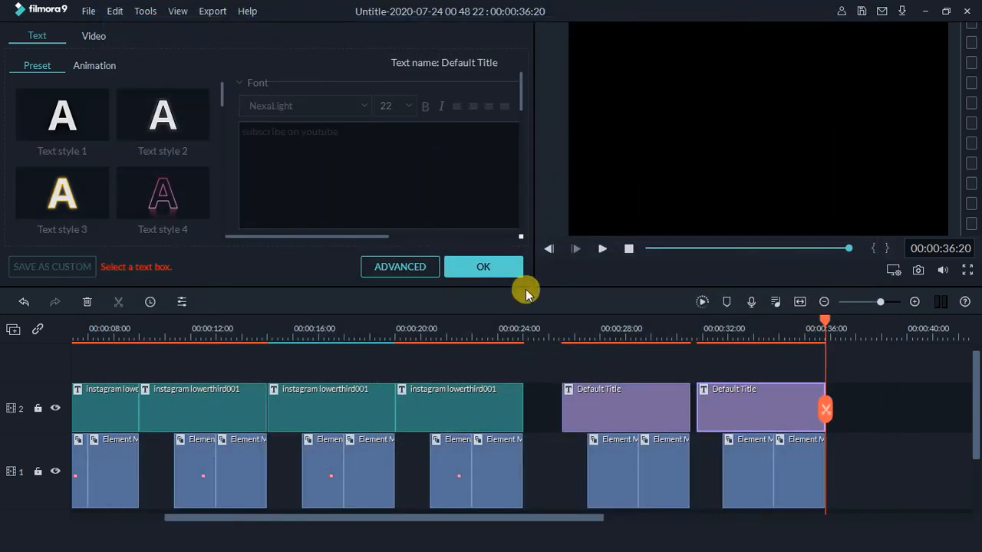
left_click(489, 266)
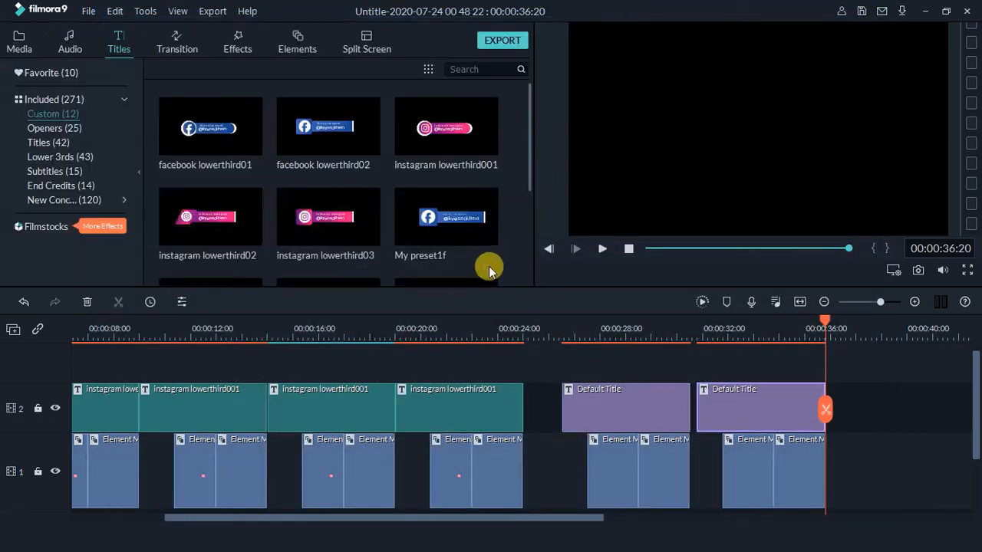
left_click(444, 254)
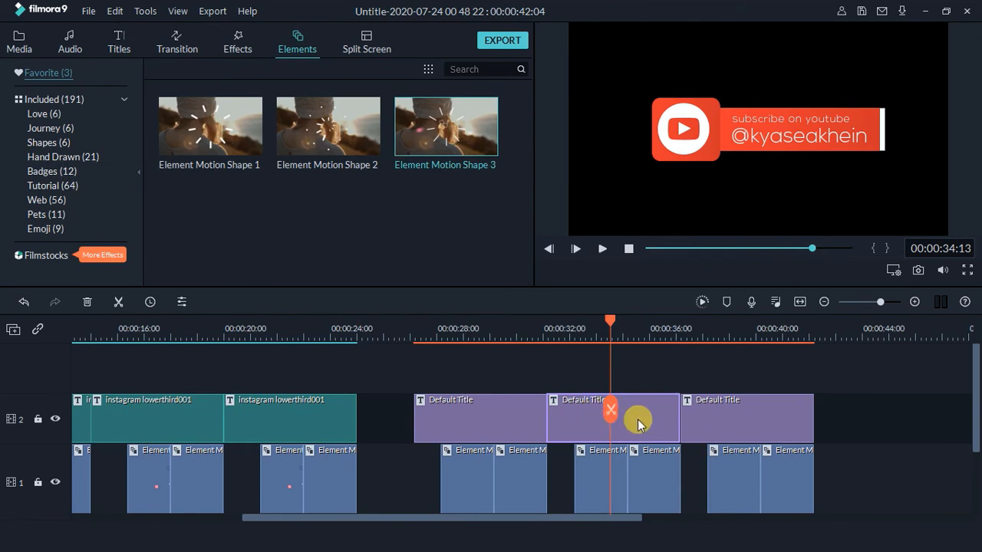
Open the next title clip in advanced editing and change the icon letter from Y to I
right_click(638, 422)
left_click(660, 349)
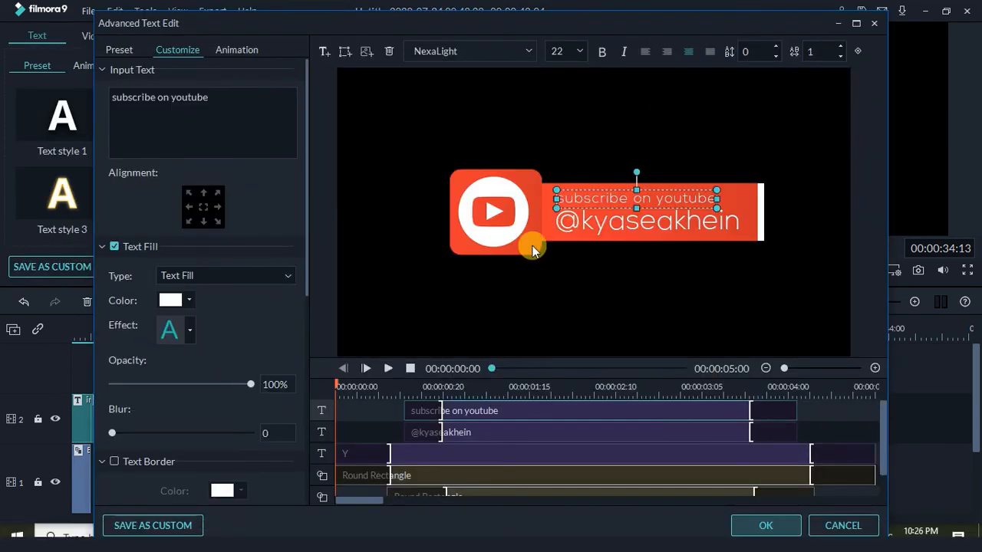
double_click(499, 212)
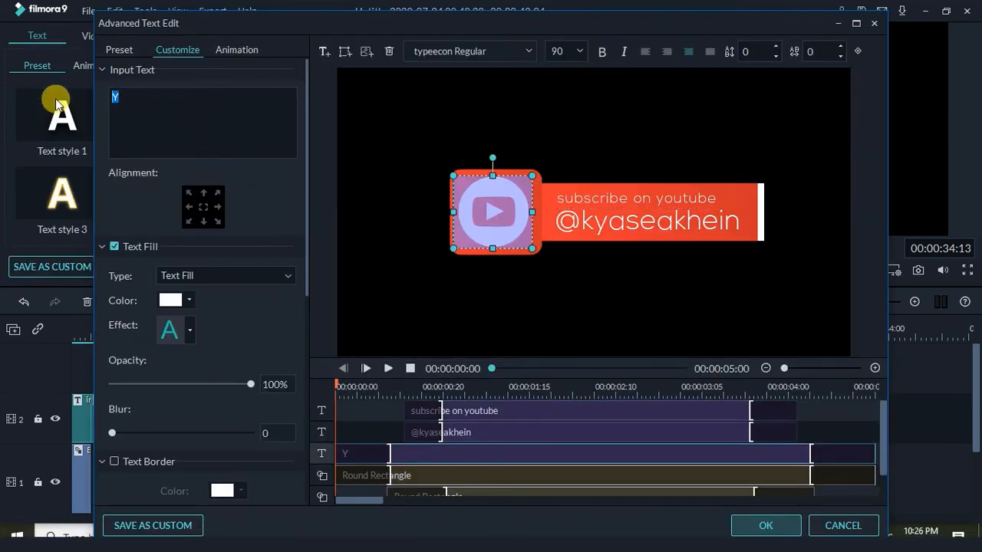
type("I")
left_click(580, 296)
Retype the text line as 'follow on instagram' and nudge it into position
left_click(593, 199)
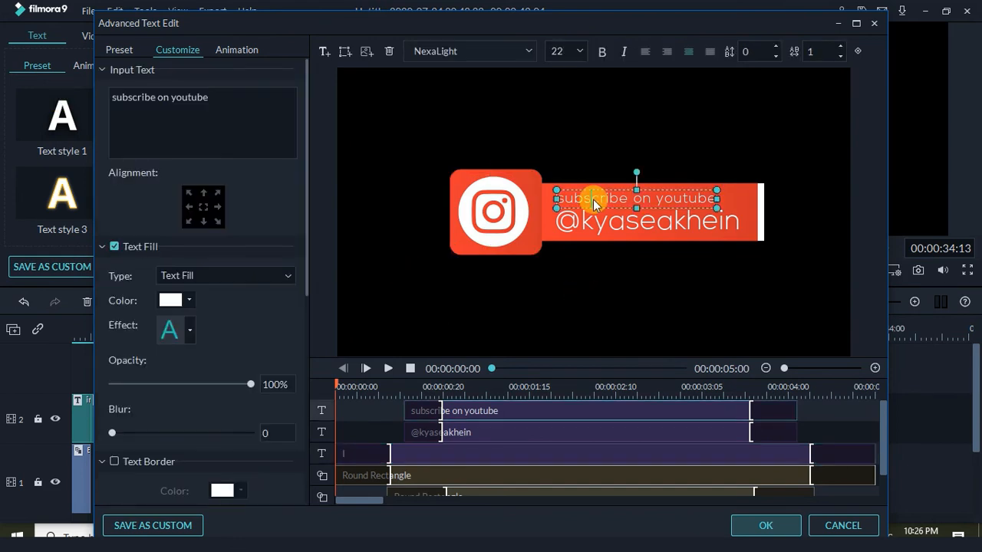
key("ctrl+a")
type("follow o")
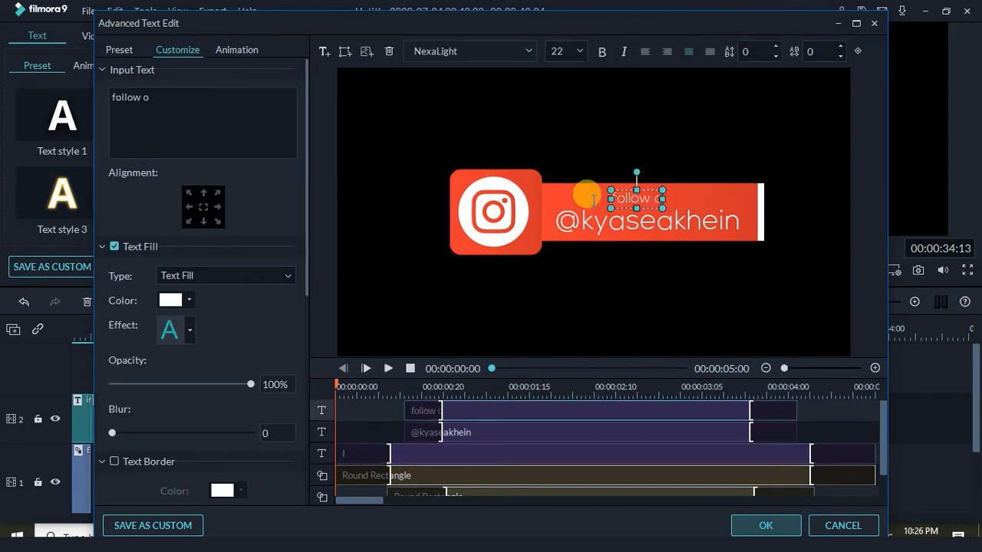
type("n instagram")
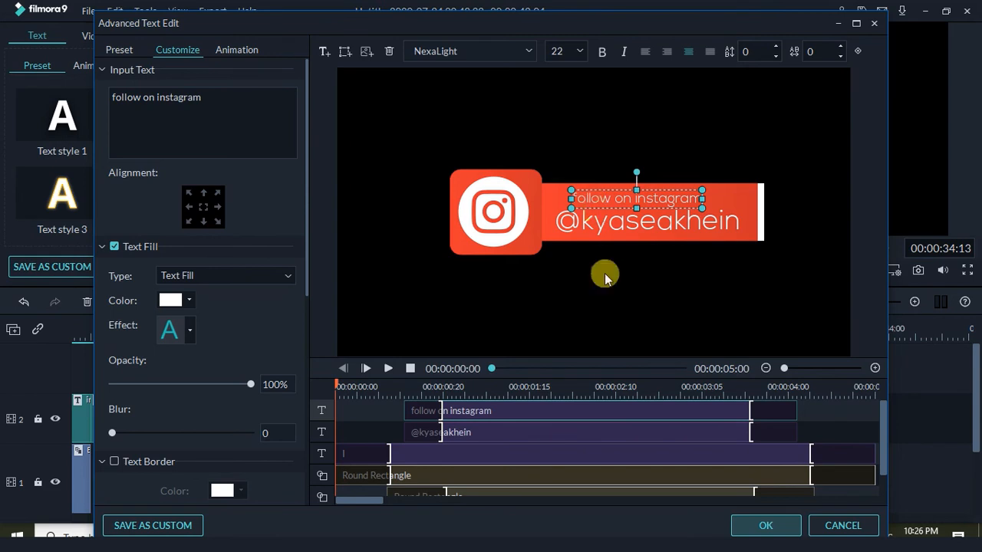
left_click(605, 277)
left_click(664, 196)
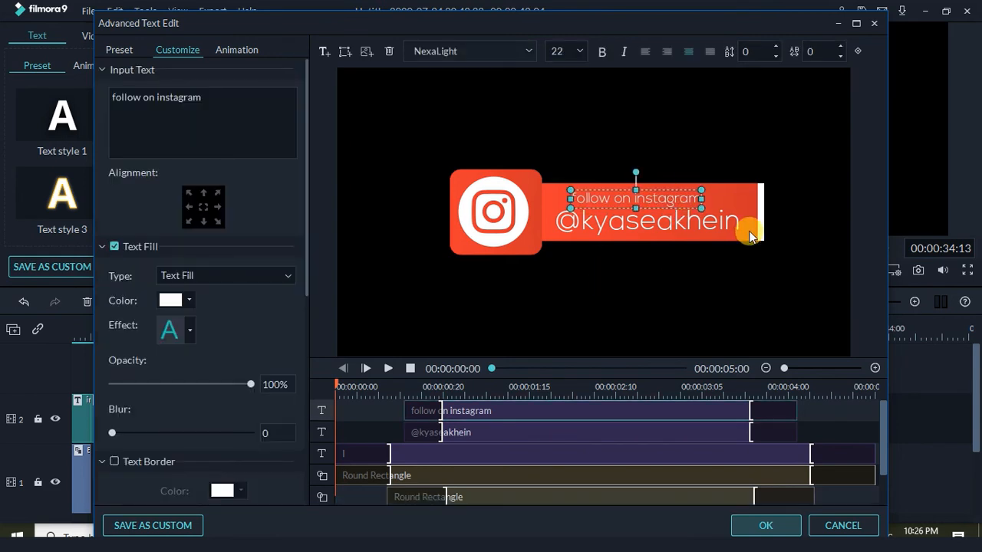
key("Left")
key("Left")
key("Left")
key("Left")
key("Left")
key("Left")
key("Left")
key("Left")
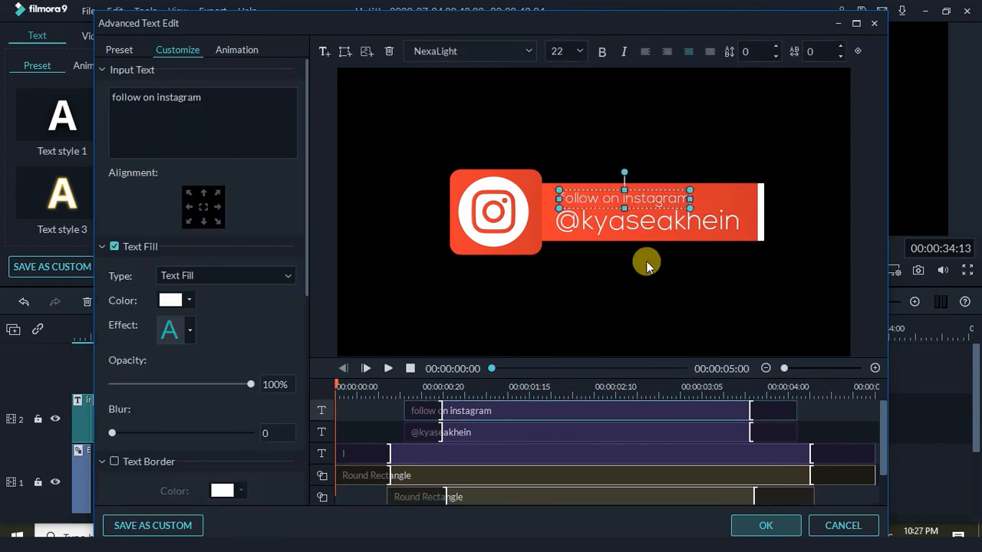
key("Left")
key("Left")
key("Left")
key("Left")
key("Right")
key("Right")
key("Right")
key("Right")
key("Right")
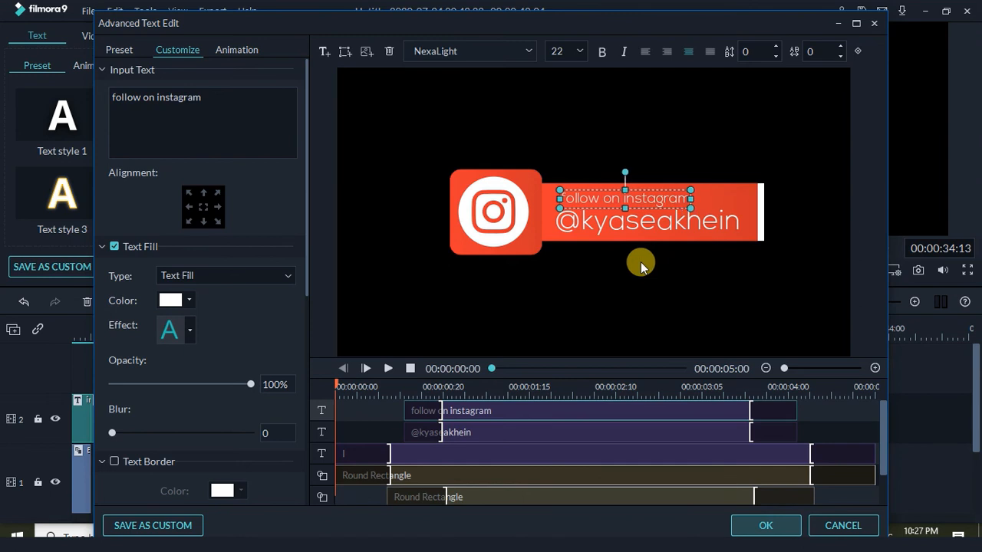
left_click(641, 265)
Fill the rounded square behind the icon with a purple-to-pink gradient
left_click(527, 244)
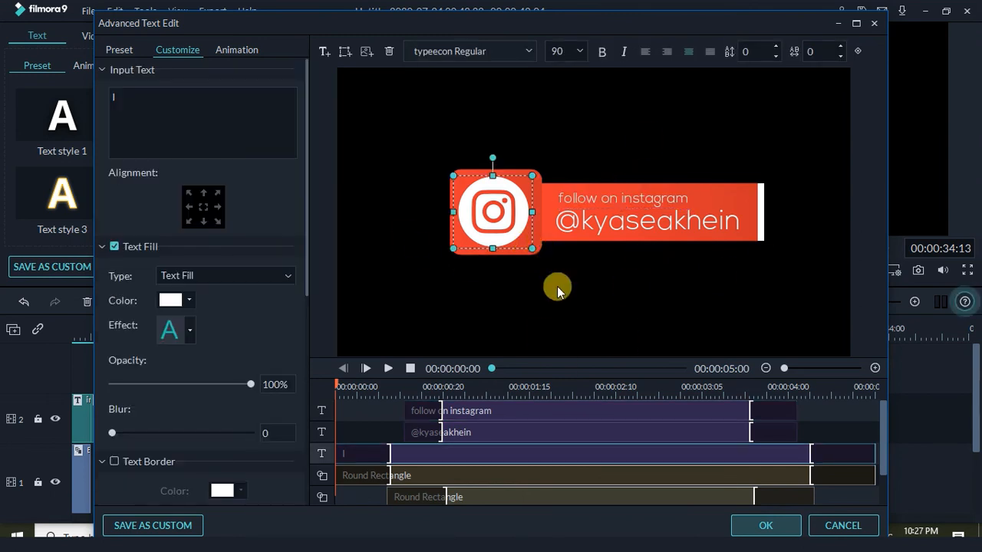
left_click(535, 251)
left_click_drag(307, 326, 308, 420)
left_click(190, 261)
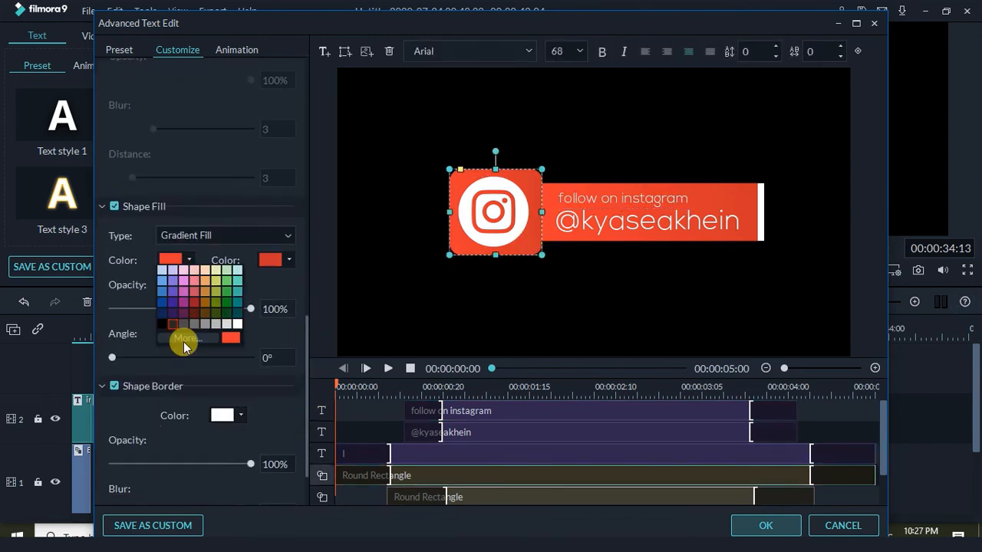
left_click(184, 346)
left_click(319, 220)
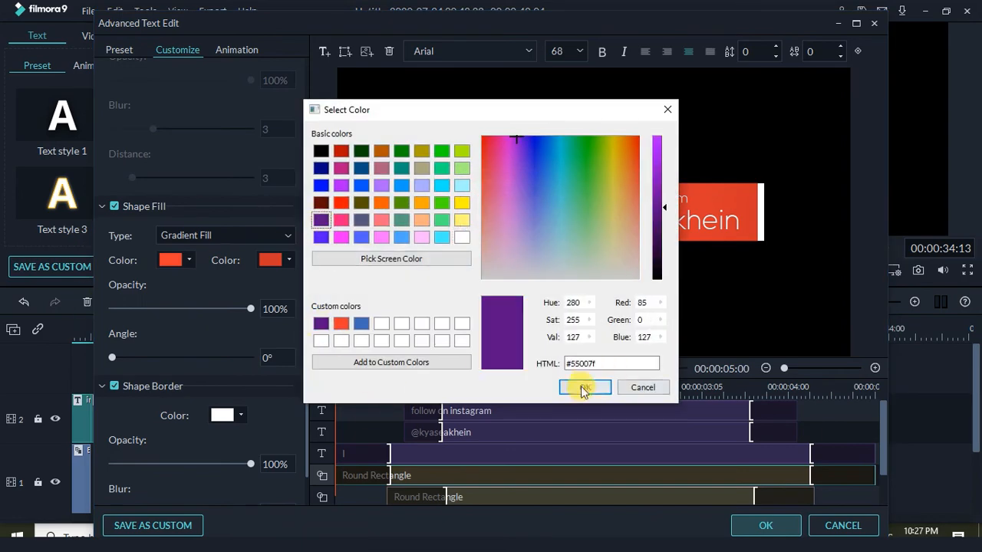
left_click(582, 389)
left_click(288, 260)
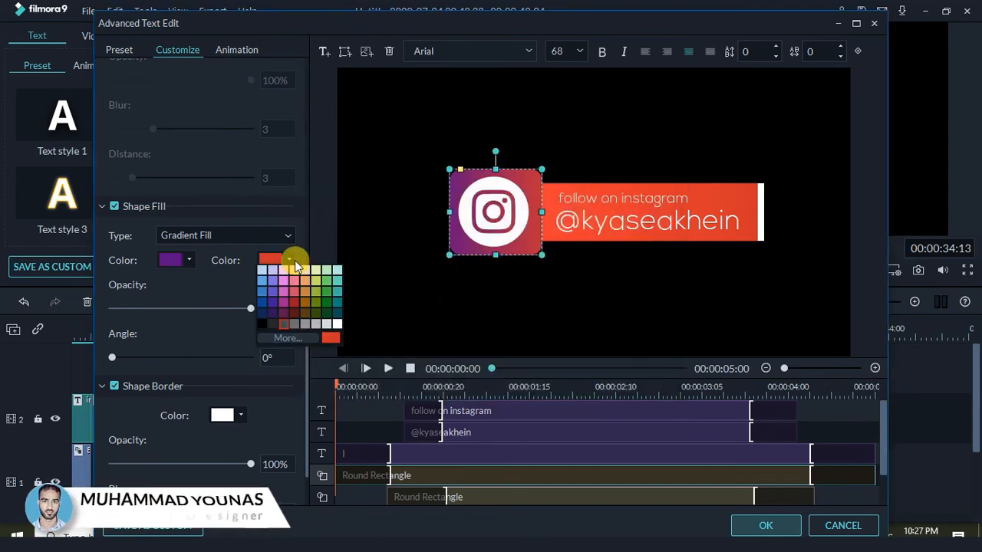
left_click(284, 335)
left_click(677, 340)
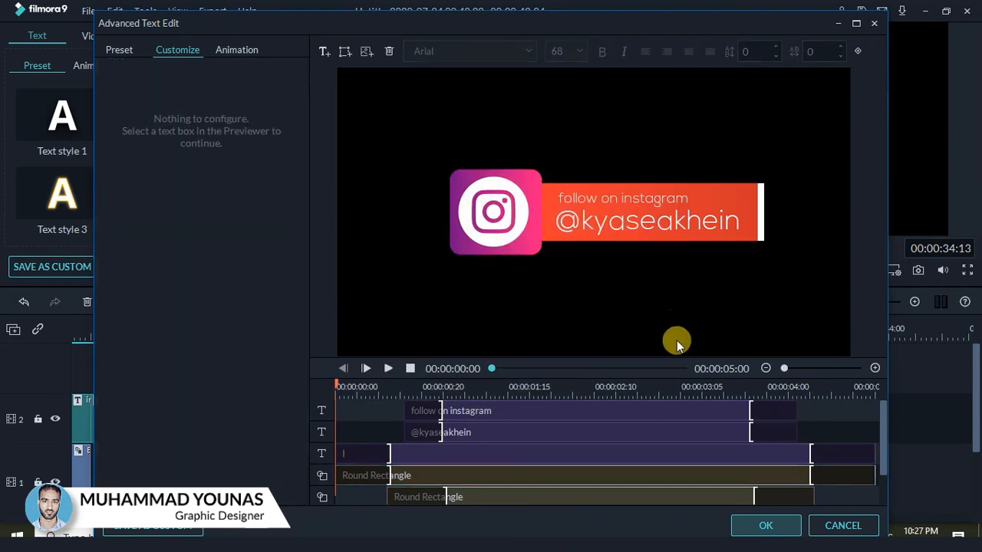
Give the long banner rectangle a purple-to-pink gradient fill
left_click(758, 197)
scroll(299, 383, "down", 10)
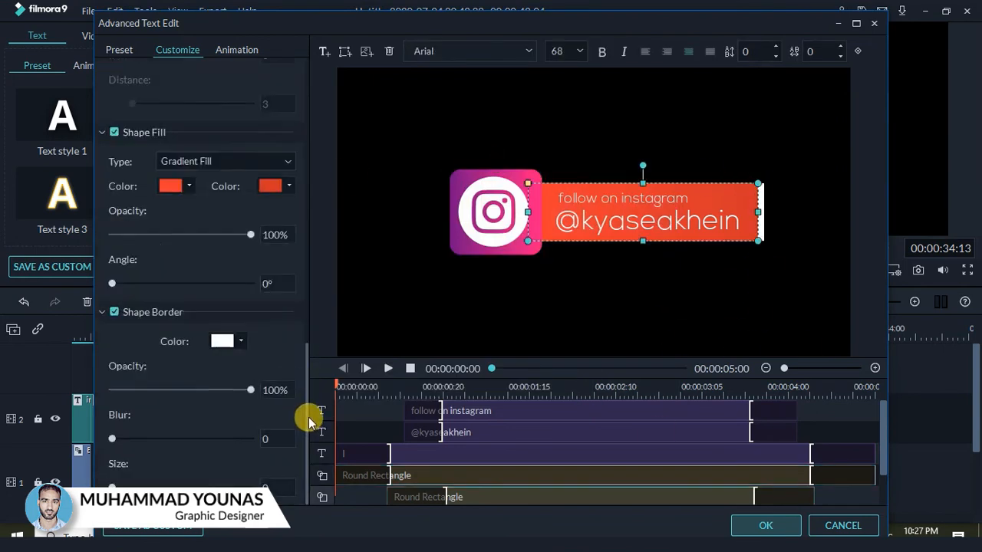
left_click(190, 186)
left_click(179, 270)
left_click(322, 220)
left_click(585, 387)
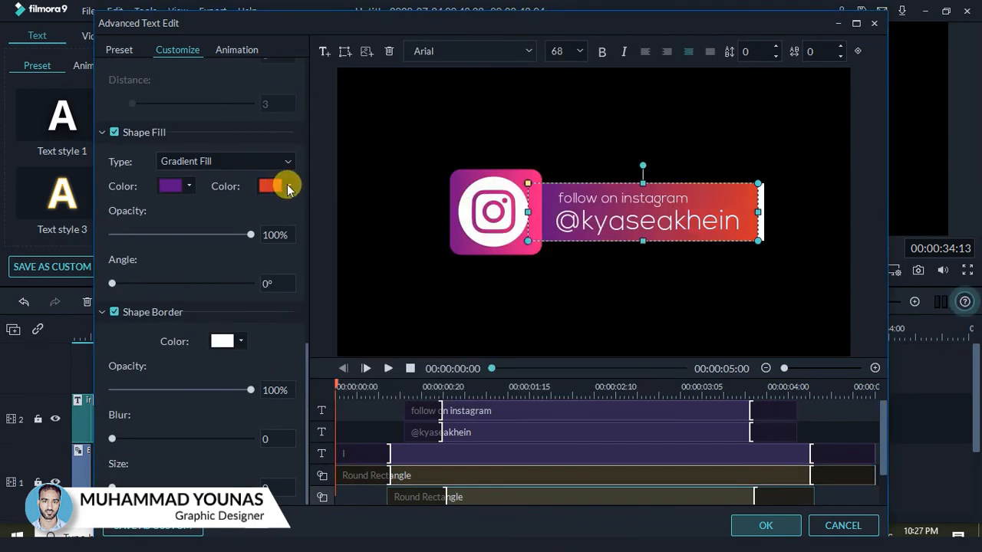
left_click(289, 186)
left_click(282, 270)
left_click(341, 237)
left_click(585, 388)
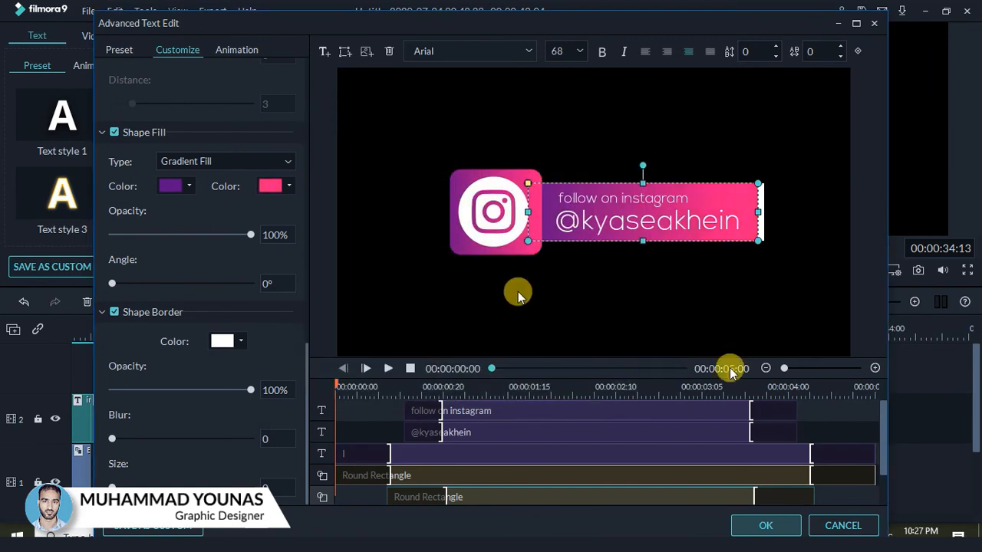
left_click(723, 307)
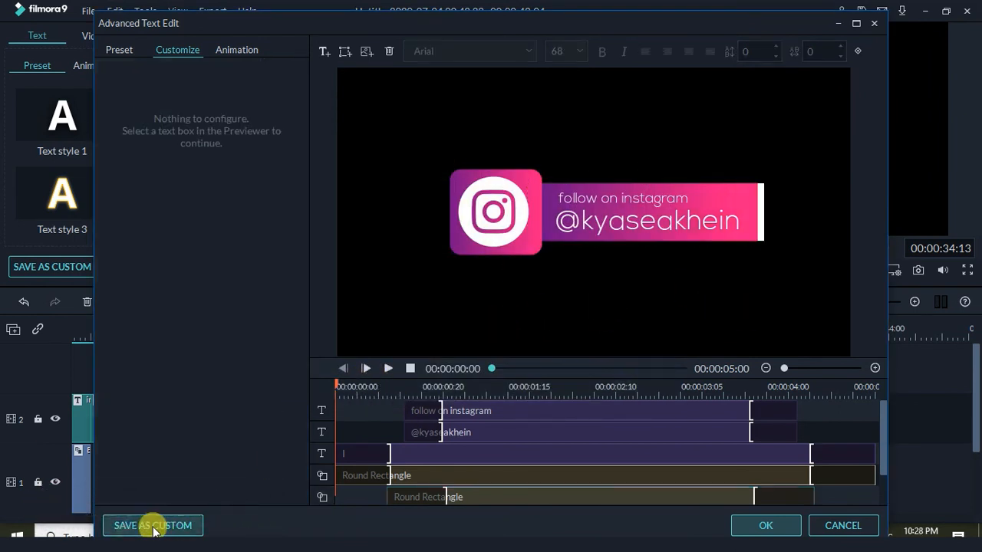
Nudge the Instagram icon right, save the title as custom preset My preset2, and close the editor
left_click(497, 244)
key("Right")
key("Right")
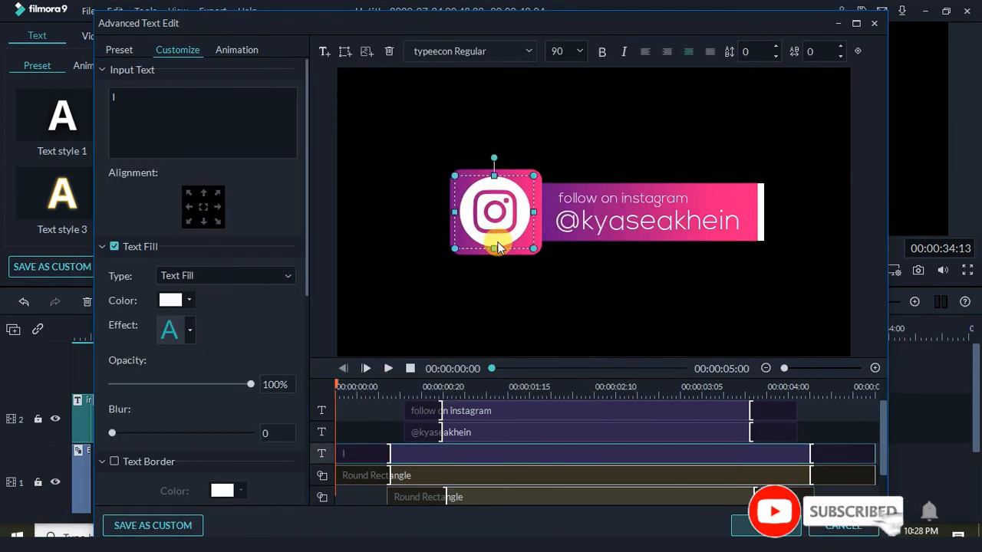
left_click(452, 307)
left_click(154, 525)
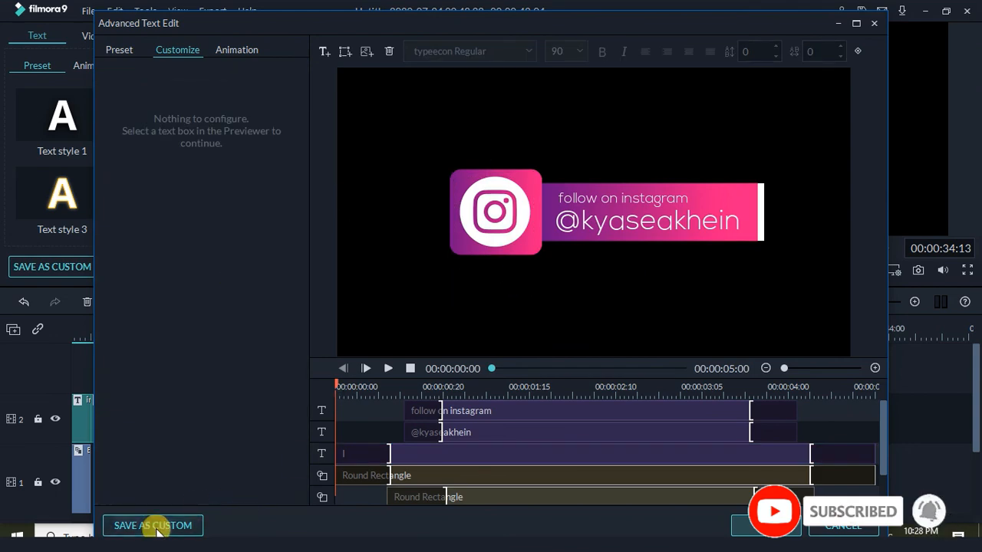
left_click(499, 316)
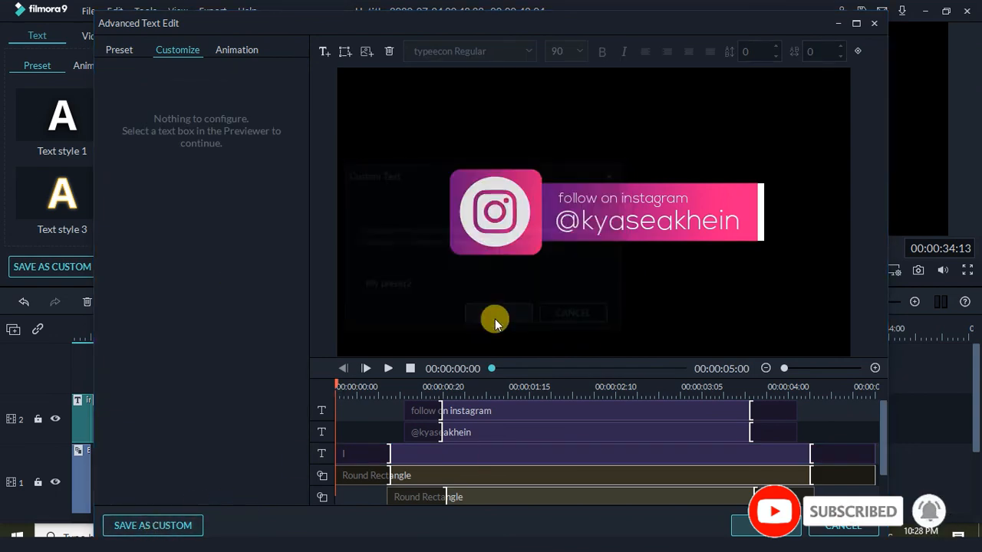
left_click(765, 525)
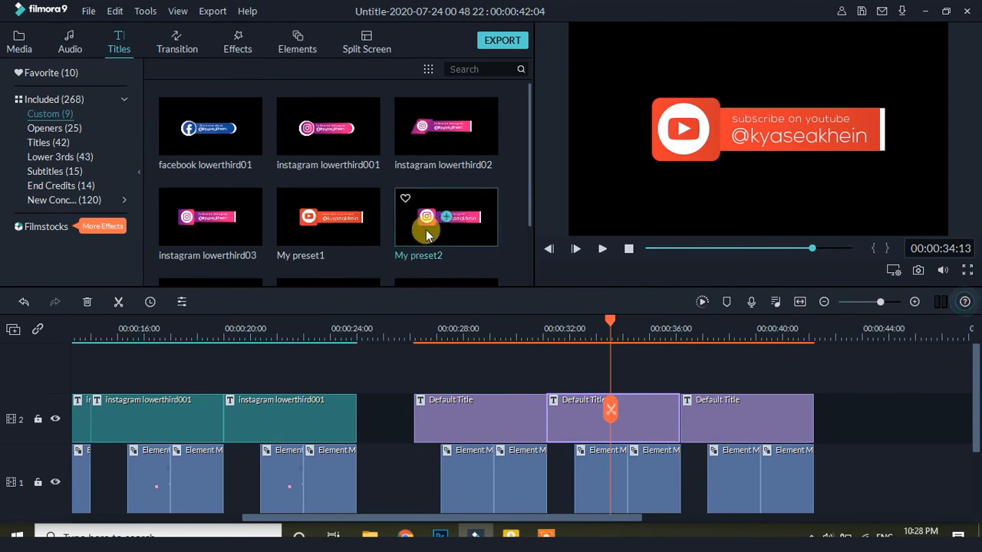
Open the third Default Title clip in advanced editing
left_click(741, 331)
left_click(790, 425)
right_click(761, 419)
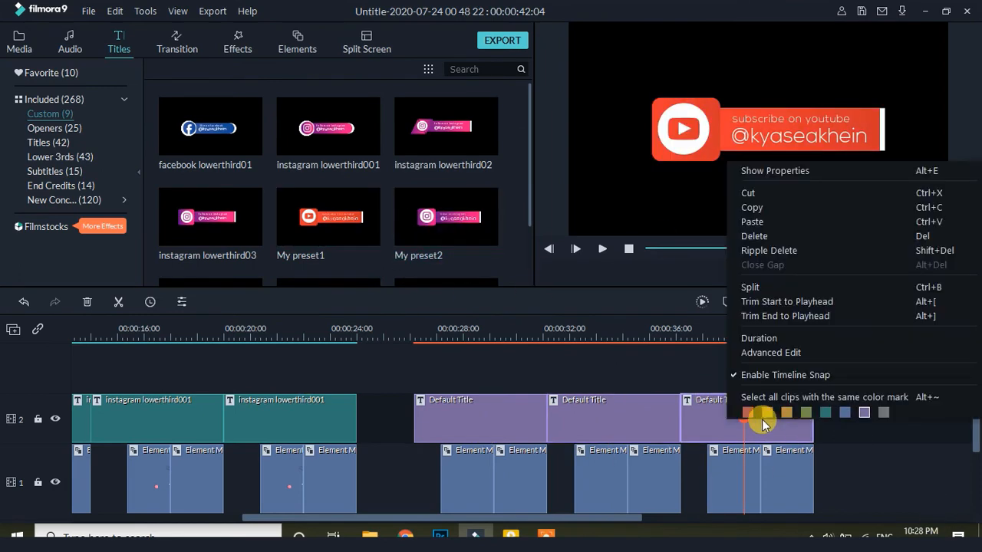
left_click(767, 350)
Change the icon letter to T for a Twitter logo
left_click(521, 234)
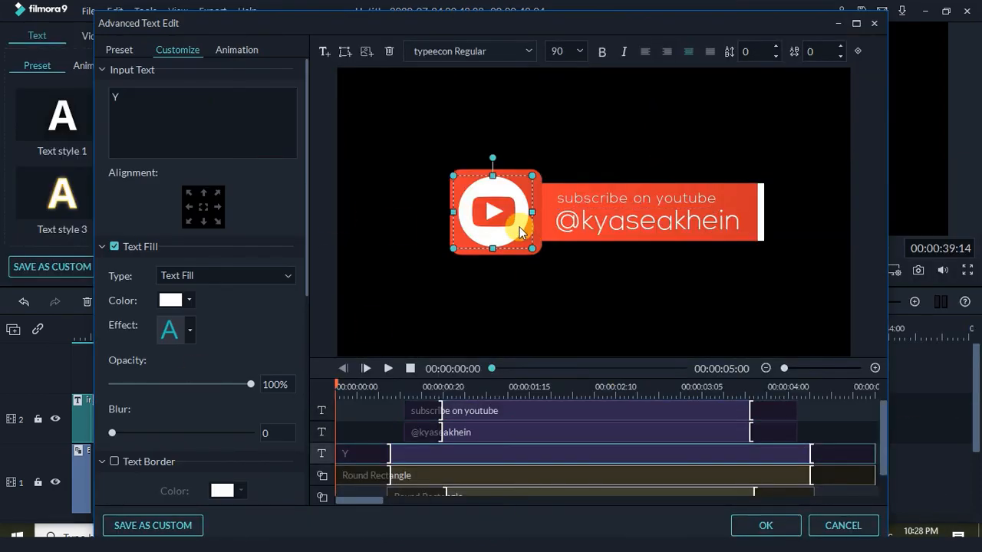
key("BackSpace")
type("T")
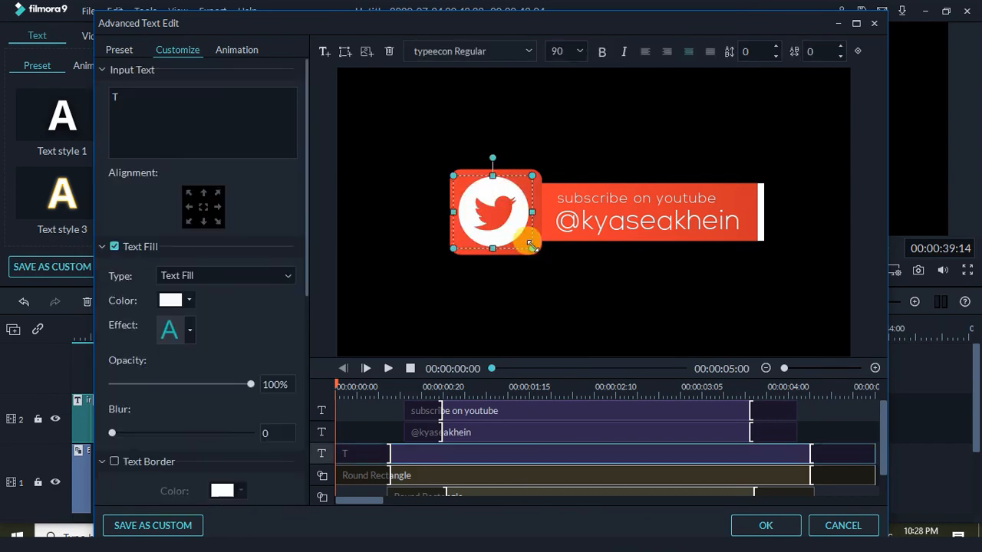
Recolour the square behind the icon with a blue gradient
left_click(537, 252)
scroll(311, 267, "down", 10)
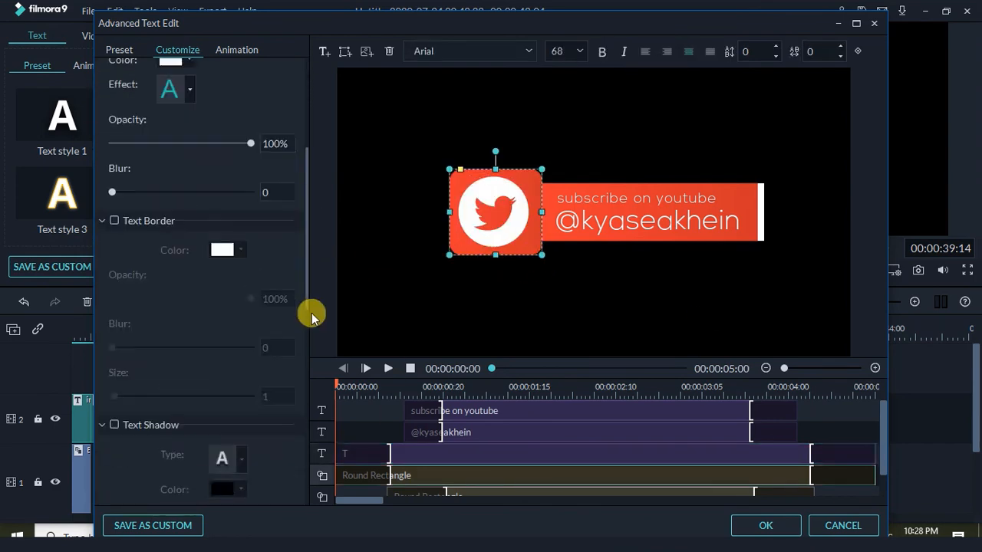
left_click(189, 305)
left_click(185, 385)
left_click(360, 323)
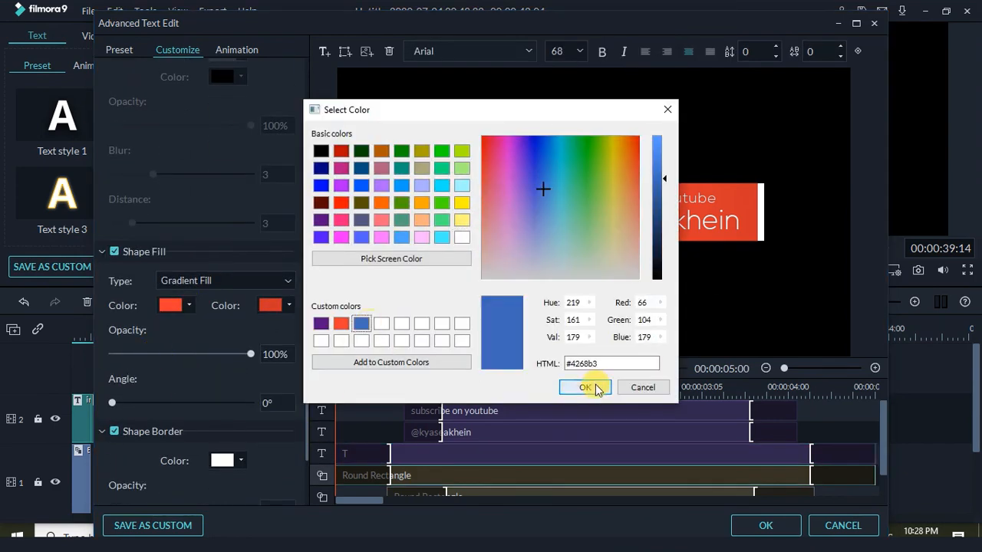
left_click(585, 387)
left_click(189, 306)
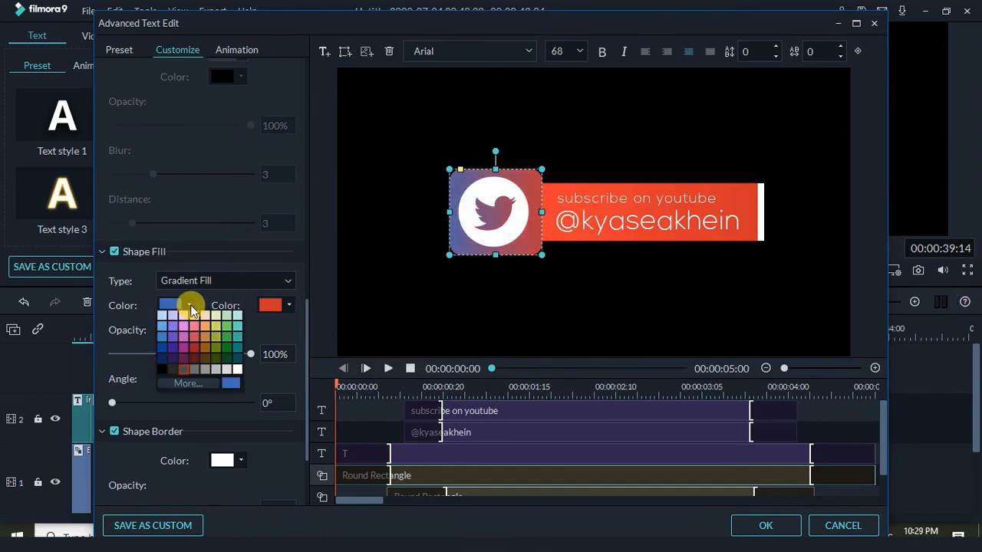
left_click(192, 385)
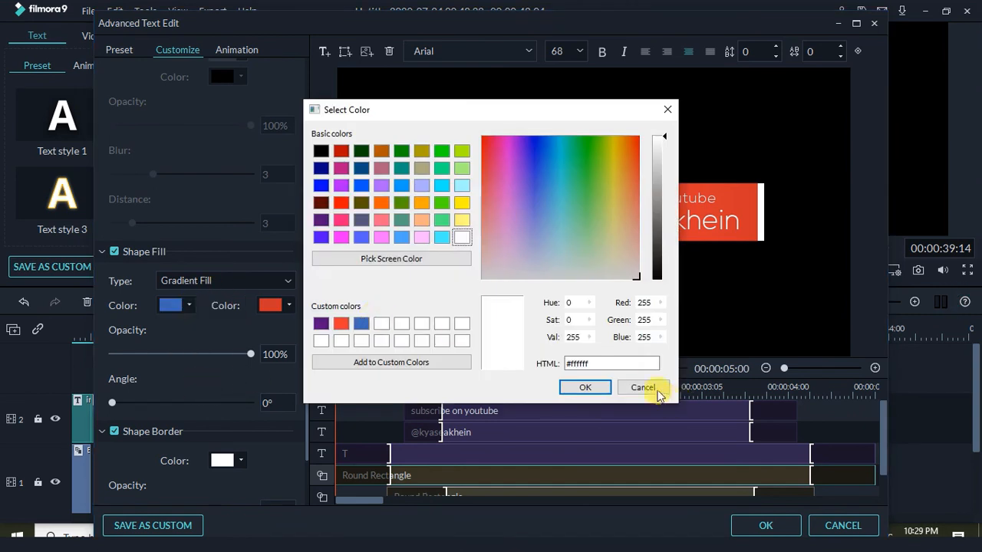
left_click(643, 387)
left_click(185, 306)
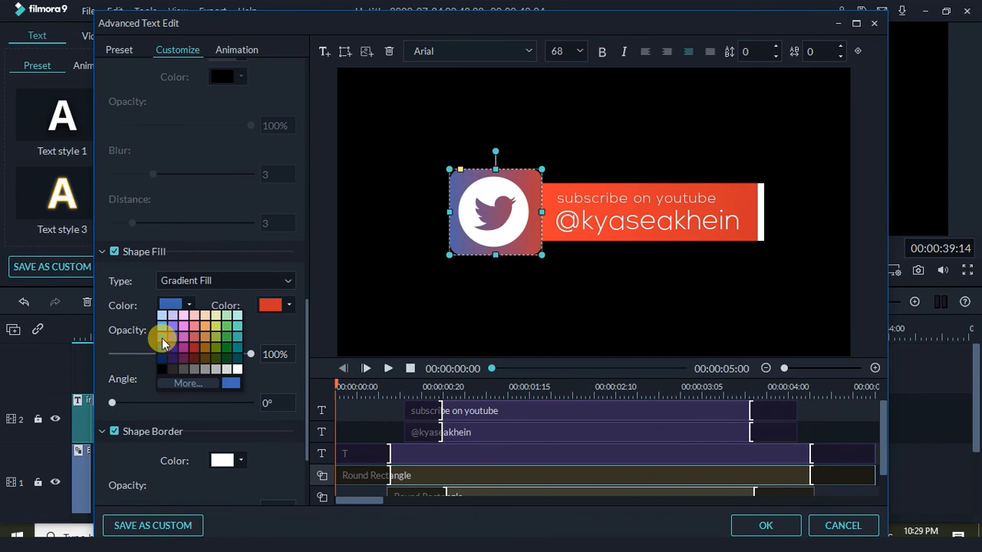
left_click(163, 343)
left_click(277, 306)
left_click(262, 327)
left_click(674, 289)
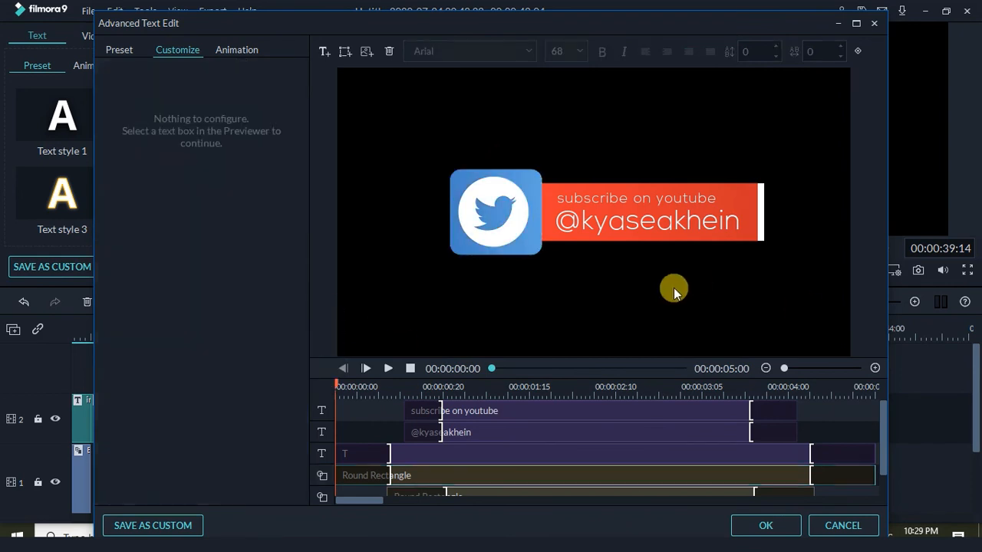
Fill the red banner rectangle with a blue-to-light-blue gradient
left_click(745, 236)
scroll(306, 337, "down", 10)
left_click(188, 274)
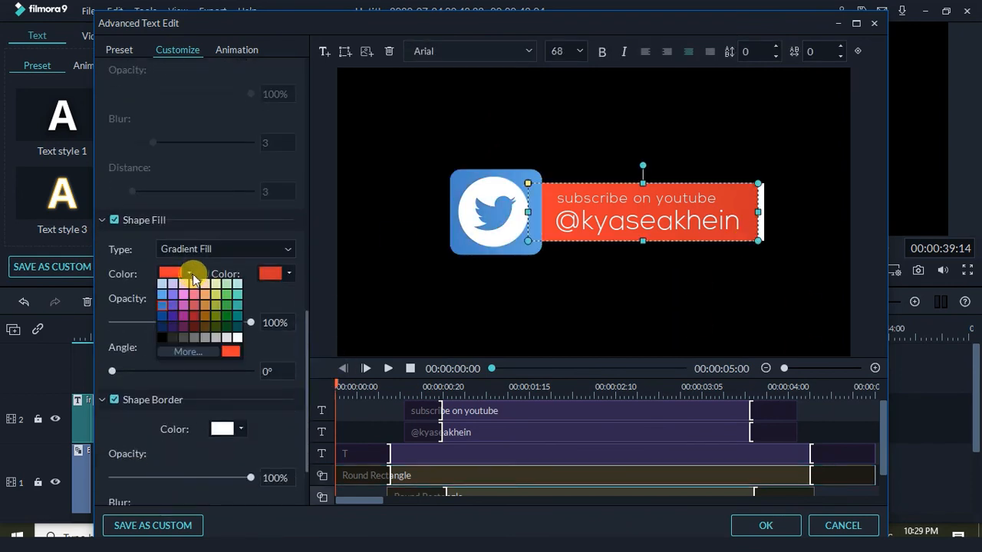
left_click(164, 311)
left_click(287, 273)
left_click(276, 300)
left_click(669, 164)
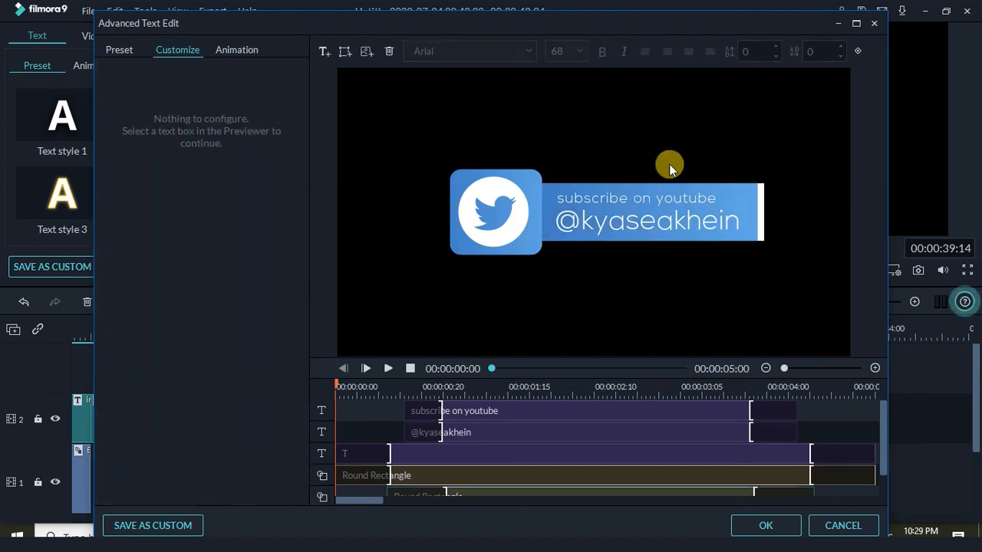
Replace the top line with 'follow on twitter' and nudge it left
left_click(605, 198)
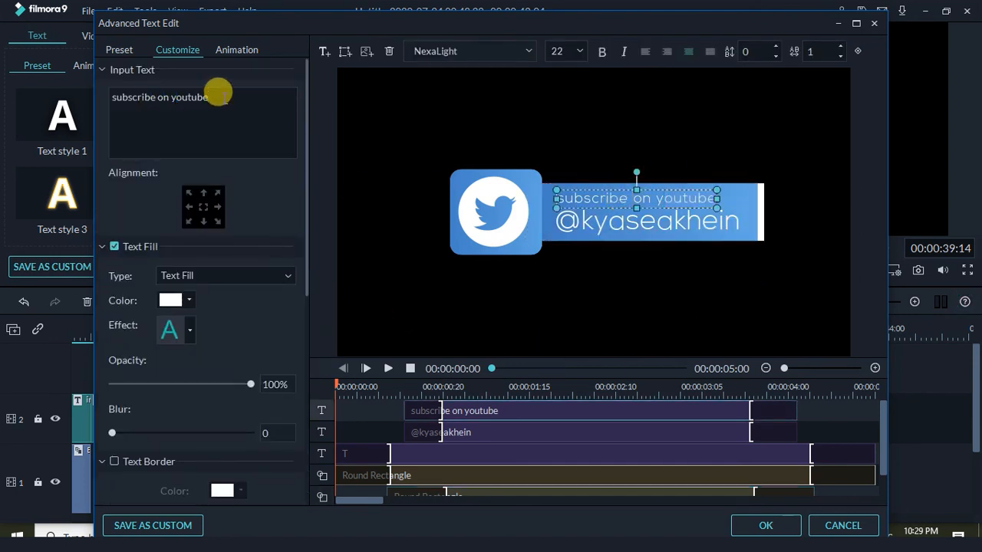
left_click_drag(219, 96, 63, 104)
type("follow on")
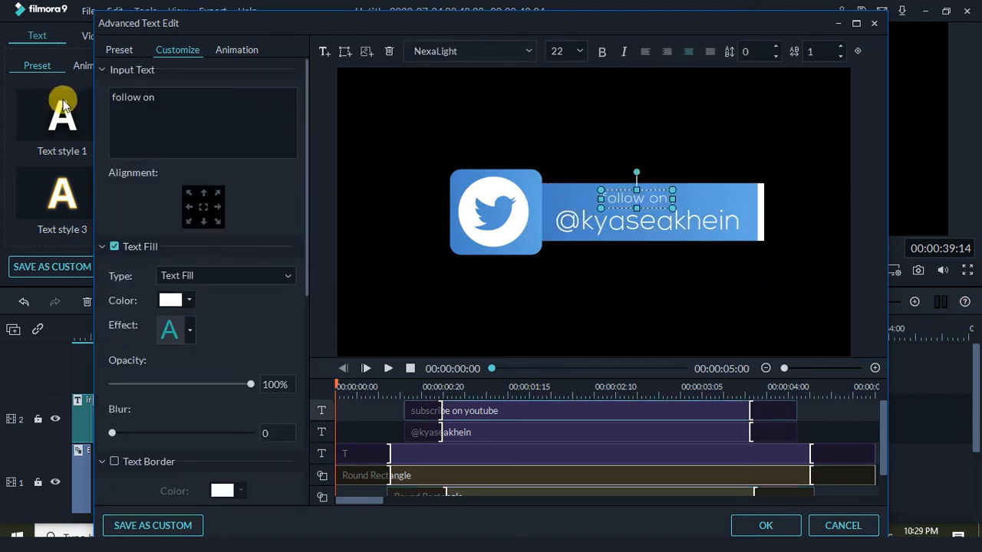
type(" twitter")
left_click(578, 194)
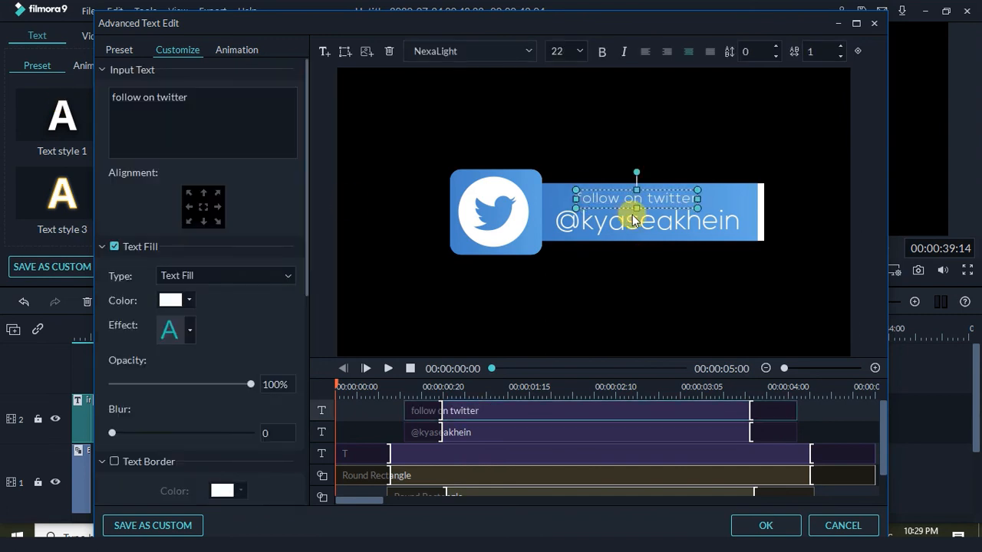
key("Left")
key("Left")
key("Left")
key("Left")
left_click(679, 300)
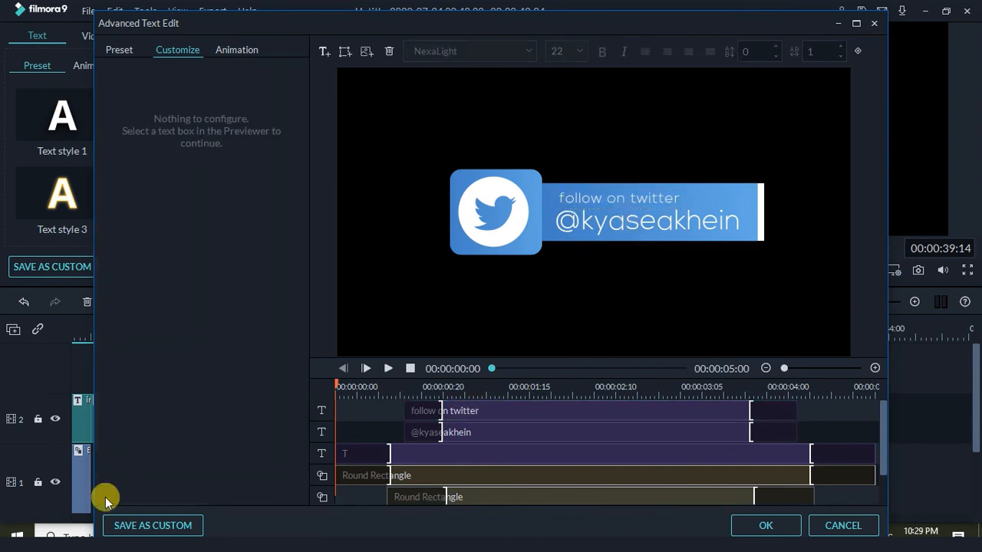
Save the Twitter lower third as a custom title and close the editor
left_click(153, 525)
left_click(500, 316)
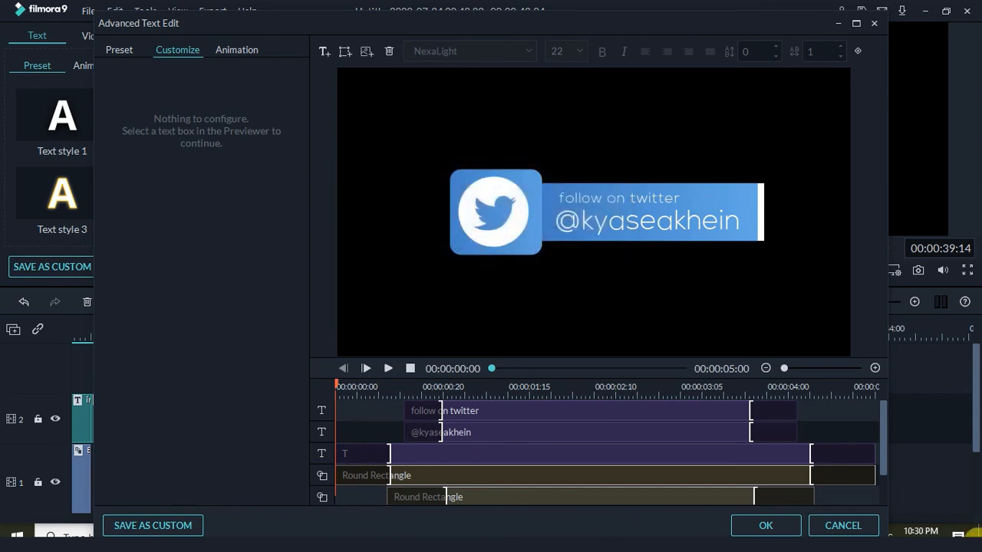
left_click(765, 525)
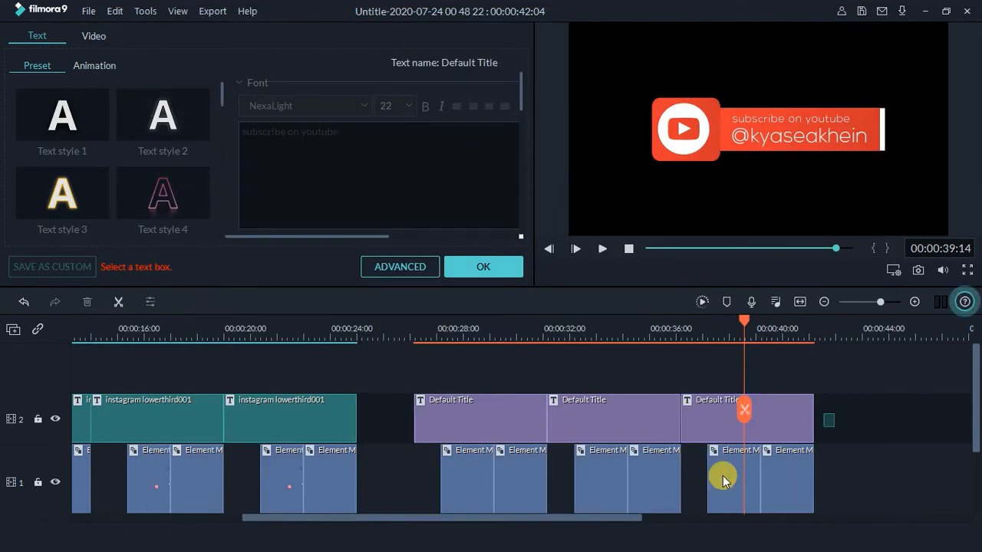
Copy the last title and element clips and paste two copies at the project's end
left_click_drag(834, 414, 723, 476)
left_click(858, 418)
left_click_drag(863, 417, 722, 477)
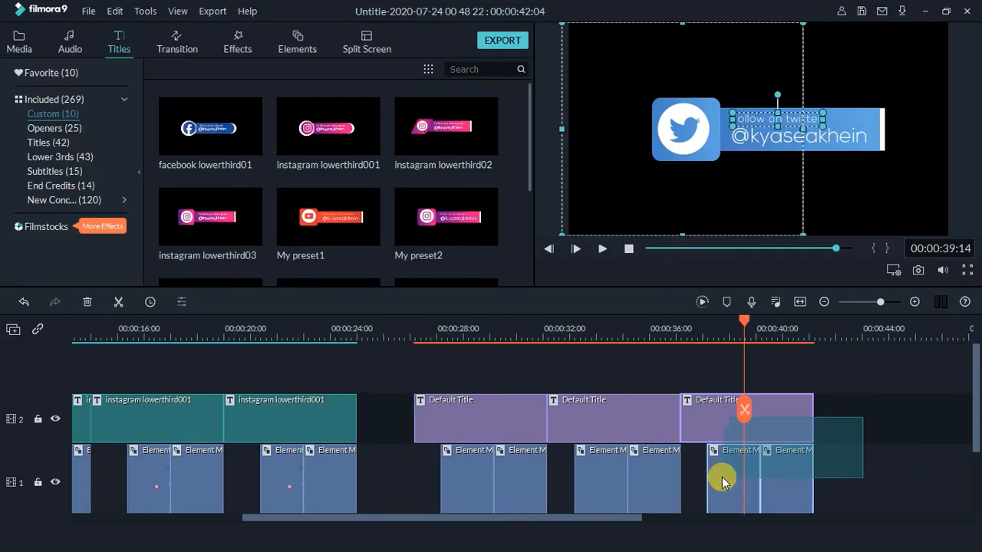
right_click(787, 434)
left_click(778, 176)
left_click(892, 418)
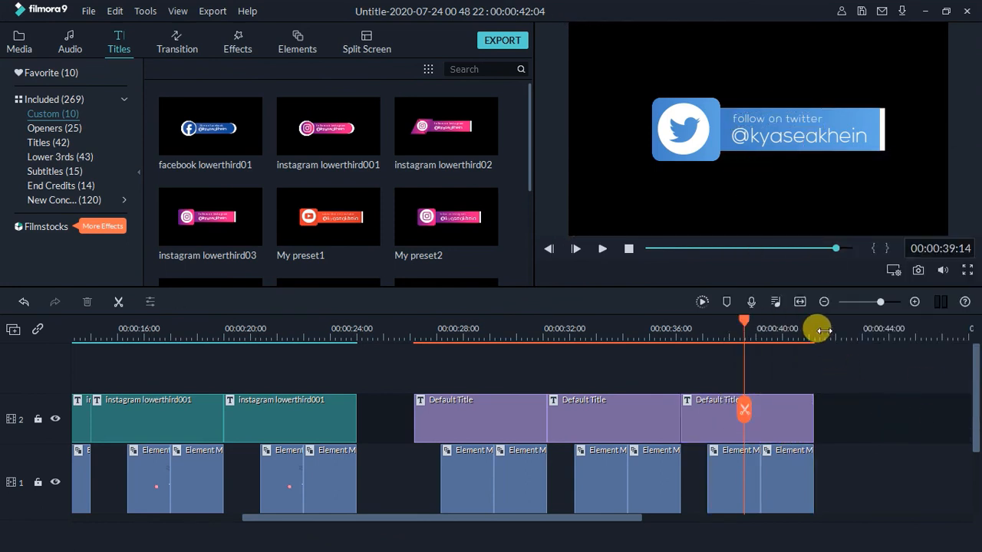
left_click(817, 328)
key("ctrl+v")
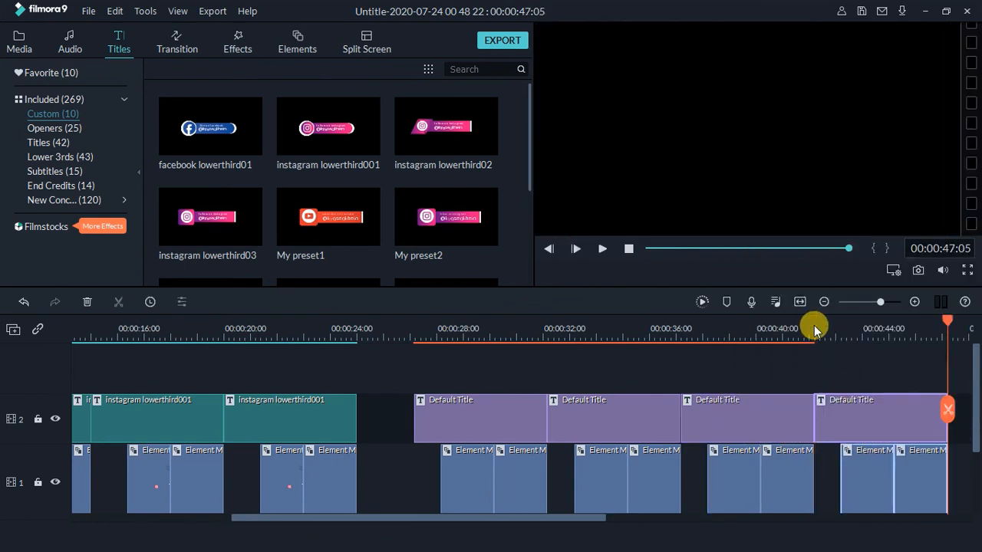
left_click_drag(555, 517, 721, 517)
key("ctrl+v")
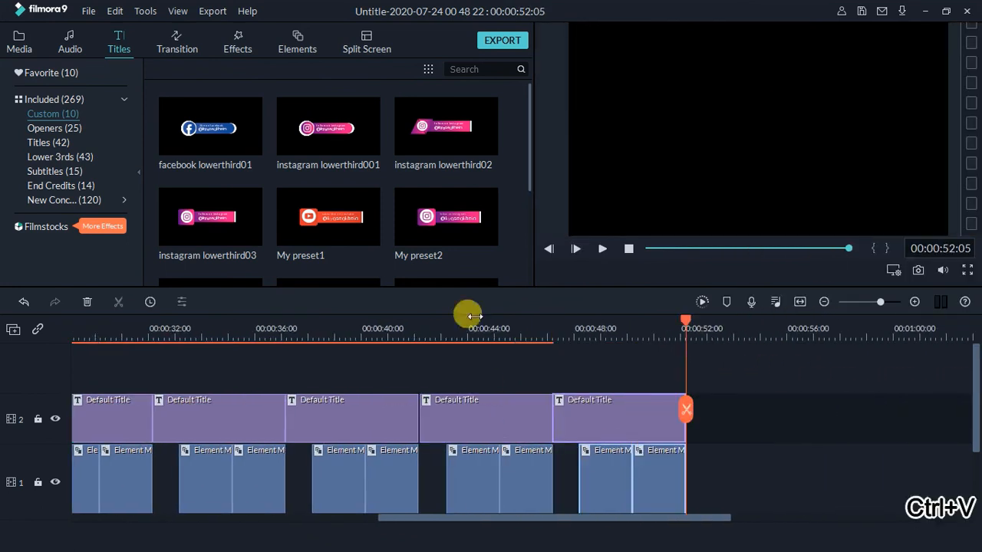
Open the fourth title clip in the advanced editor and change the icon letter to F
left_click(473, 329)
right_click(519, 428)
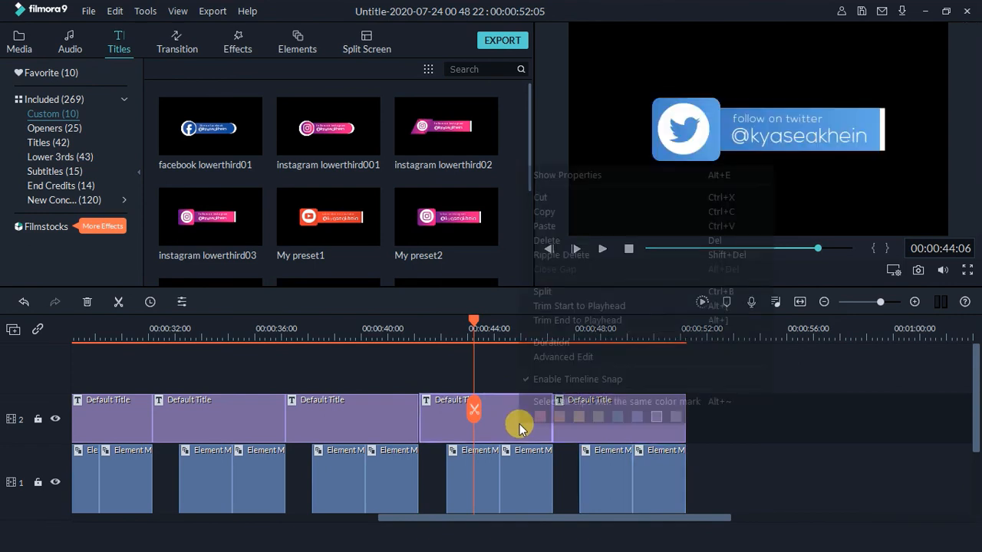
left_click(566, 357)
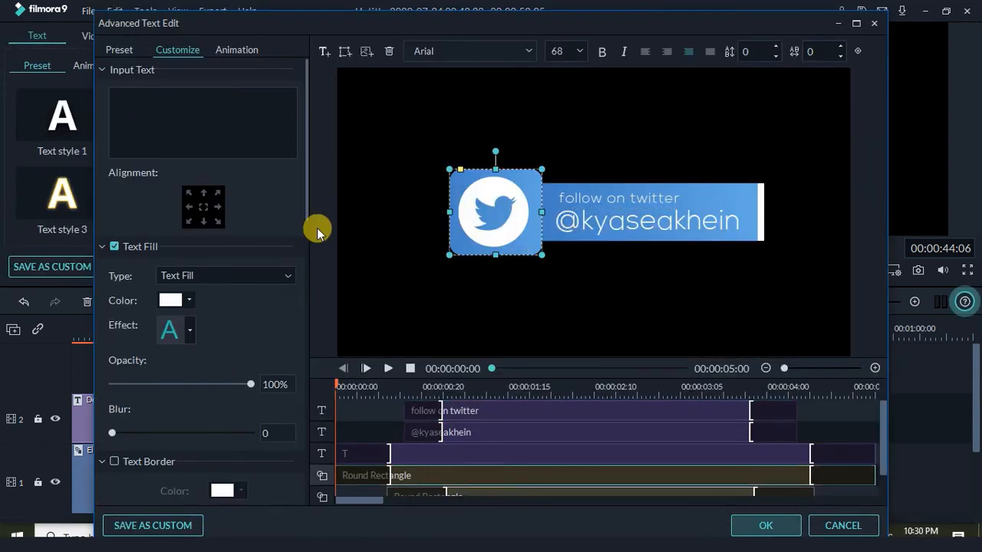
left_click(498, 236)
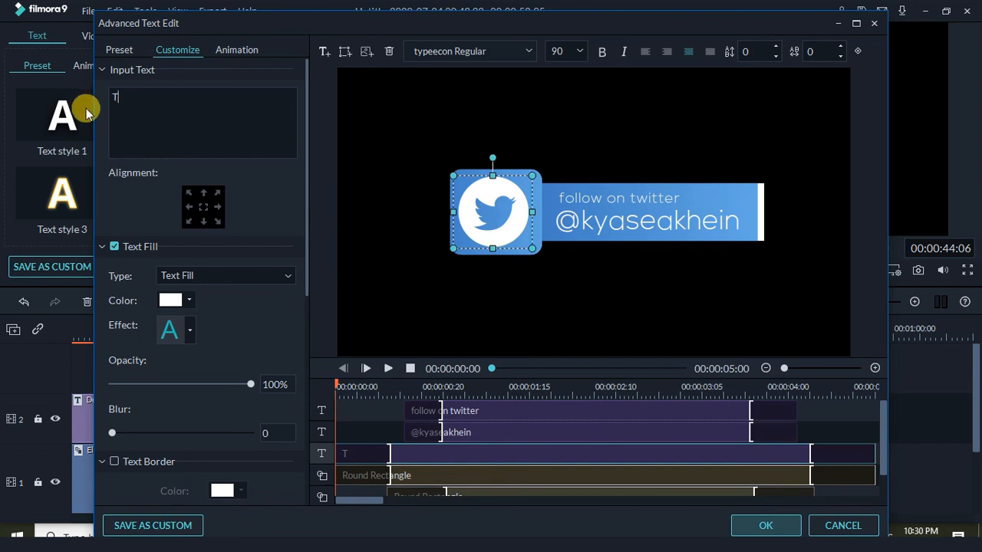
type("F")
left_click_drag(136, 101, 71, 106)
type("F")
left_click(512, 330)
left_click(521, 216)
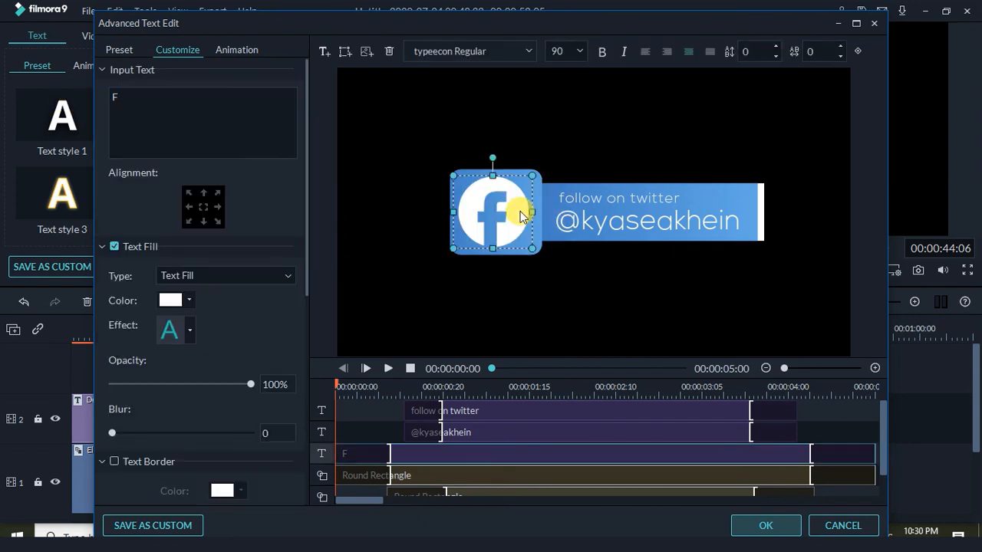
left_click_drag(520, 212, 523, 212)
left_click(465, 286)
Fill the icon's square with a gradient from custom blue #4268b3 to dark blue
left_click(460, 251)
left_click(305, 374)
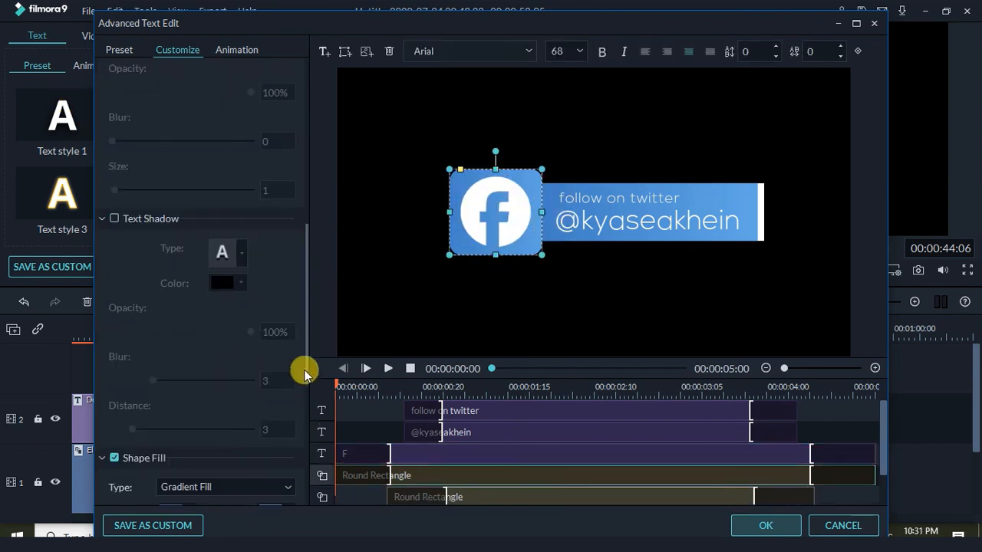
left_click(305, 433)
left_click(186, 185)
left_click(181, 259)
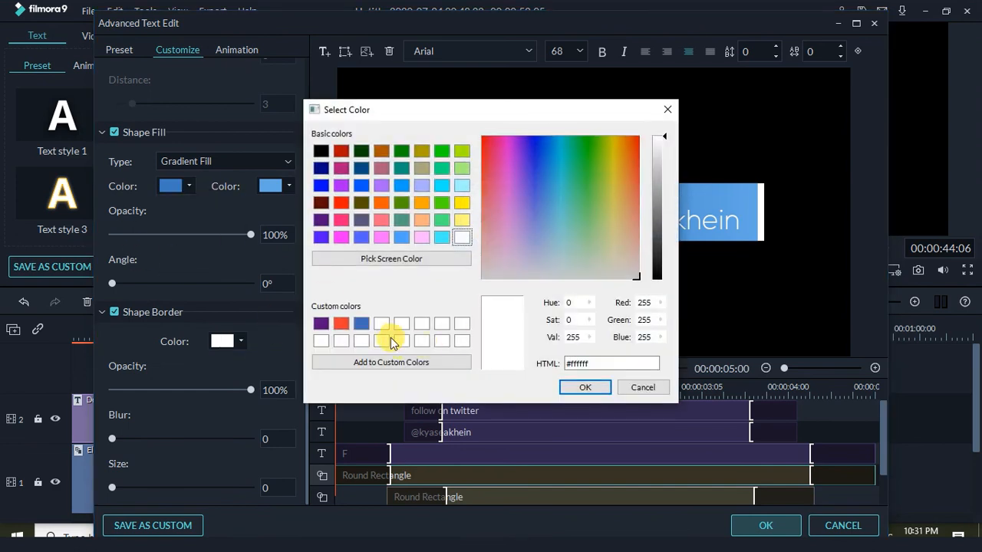
left_click(361, 323)
left_click(584, 388)
left_click(288, 186)
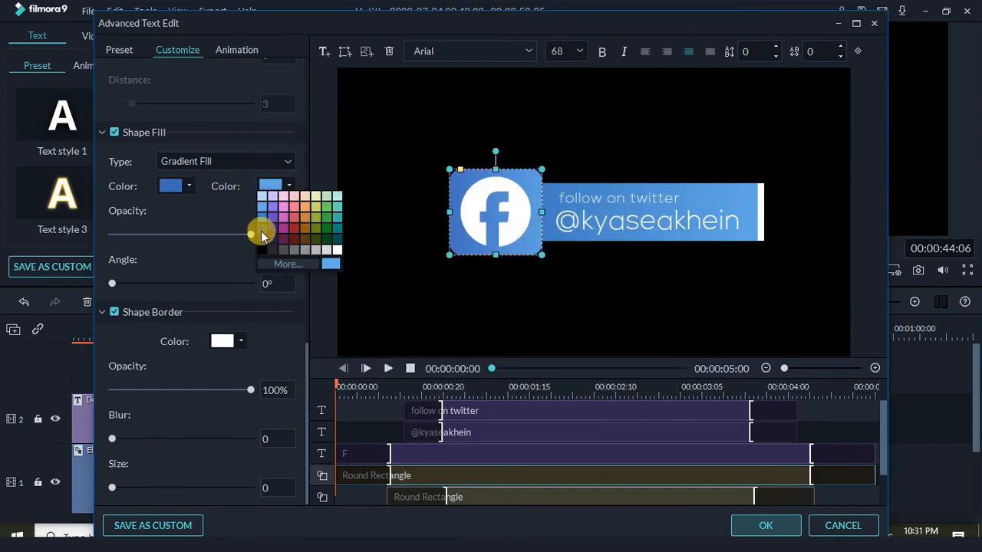
left_click(263, 231)
Give the text bar a custom-blue to dark-blue gradient
left_click(756, 234)
left_click(185, 186)
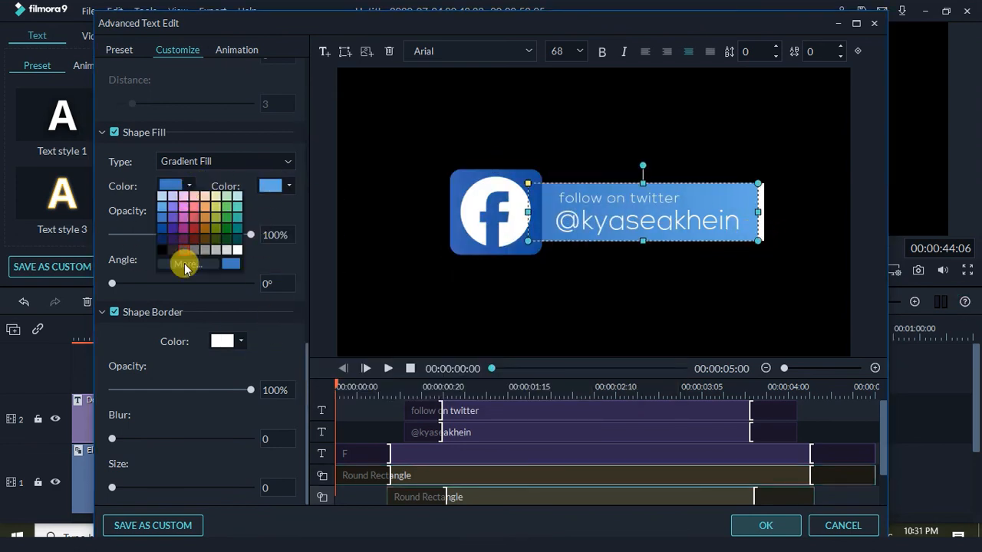
left_click(182, 263)
left_click(363, 323)
left_click(585, 387)
left_click(288, 186)
left_click(263, 231)
left_click(764, 302)
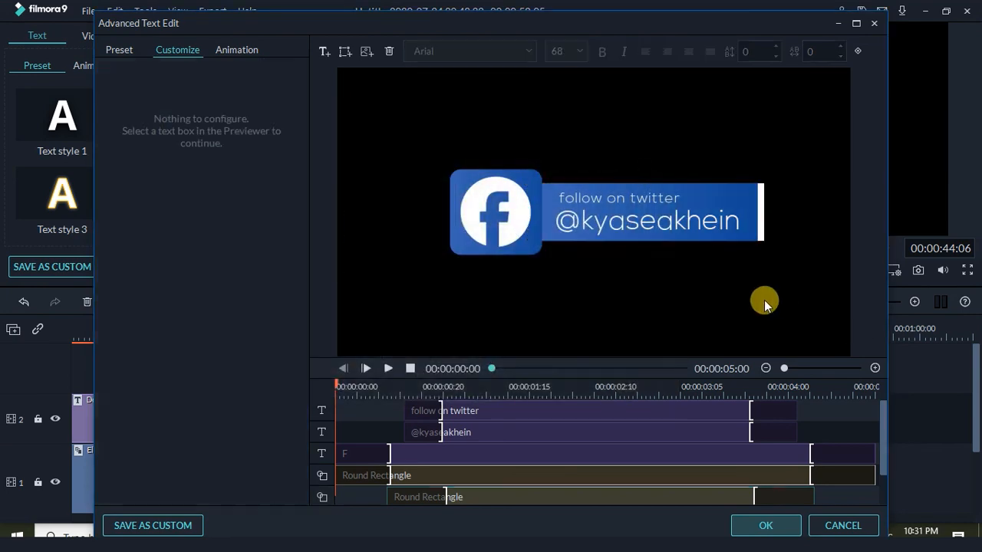
Save the Facebook lower third as a custom title and close the editor
left_click(167, 526)
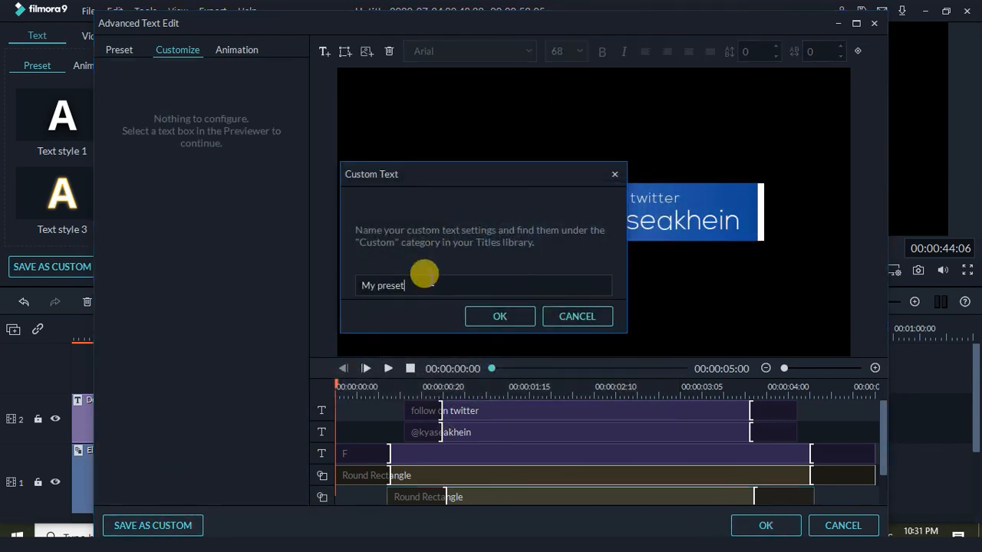
left_click(500, 316)
left_click(765, 525)
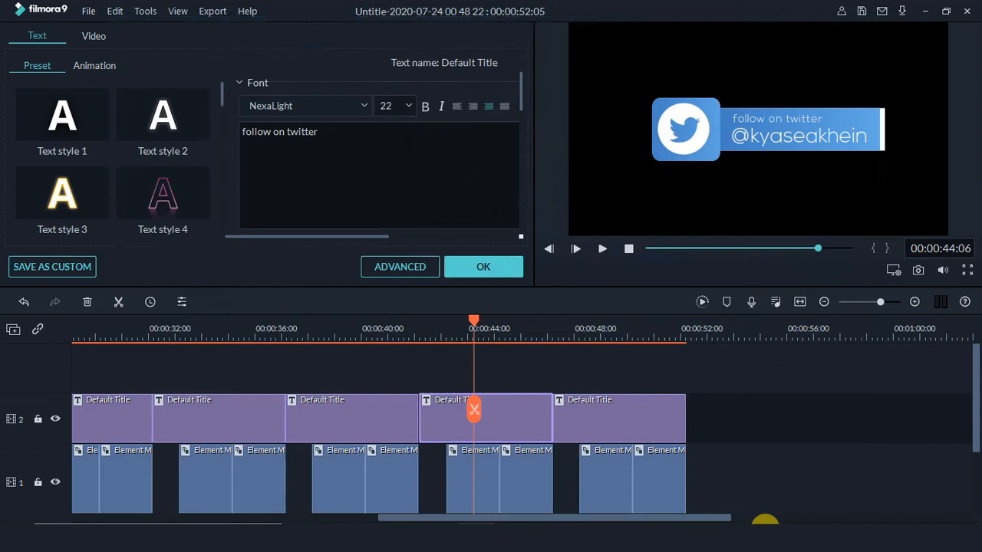
Reopen the Facebook title clip in the advanced editor
left_click(623, 330)
right_click(672, 416)
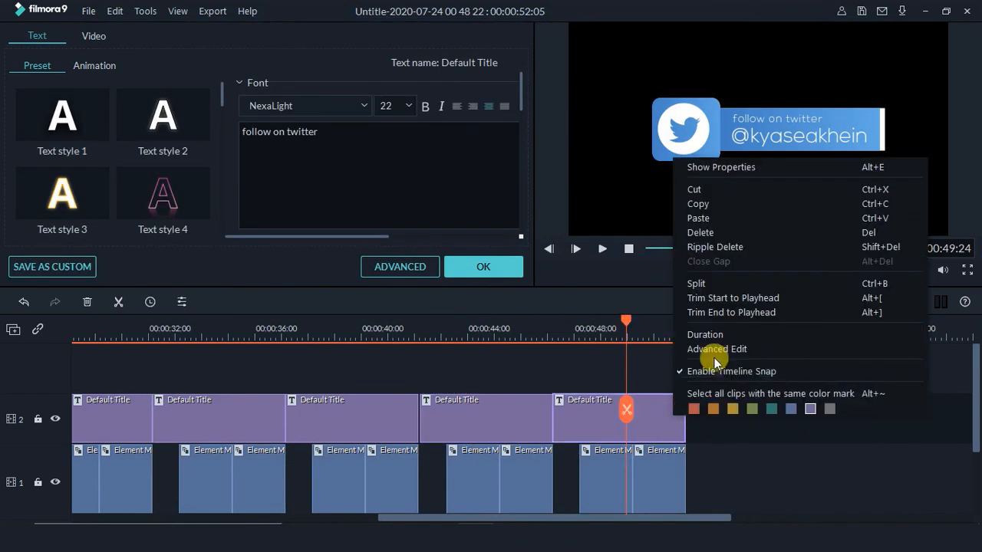
left_click(483, 328)
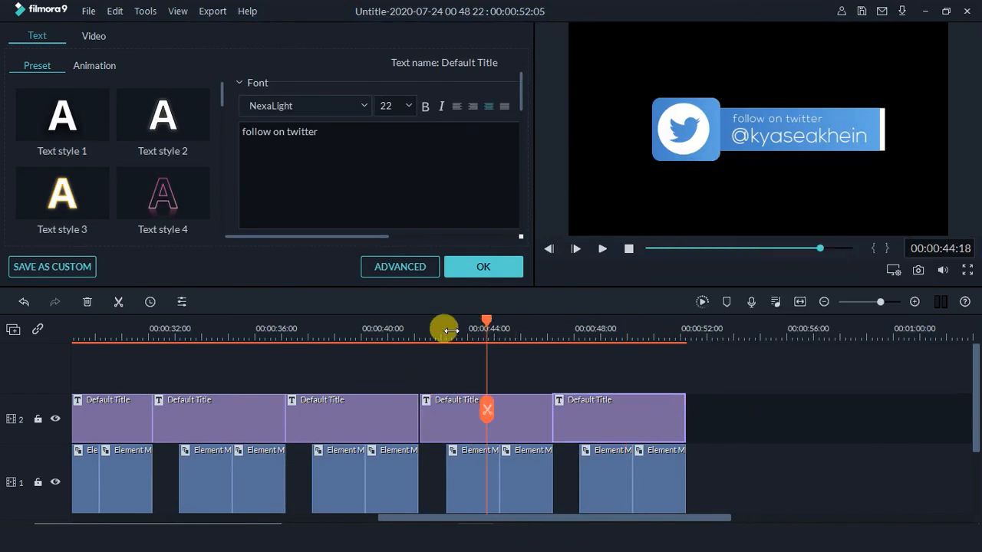
right_click(523, 421)
left_click(567, 354)
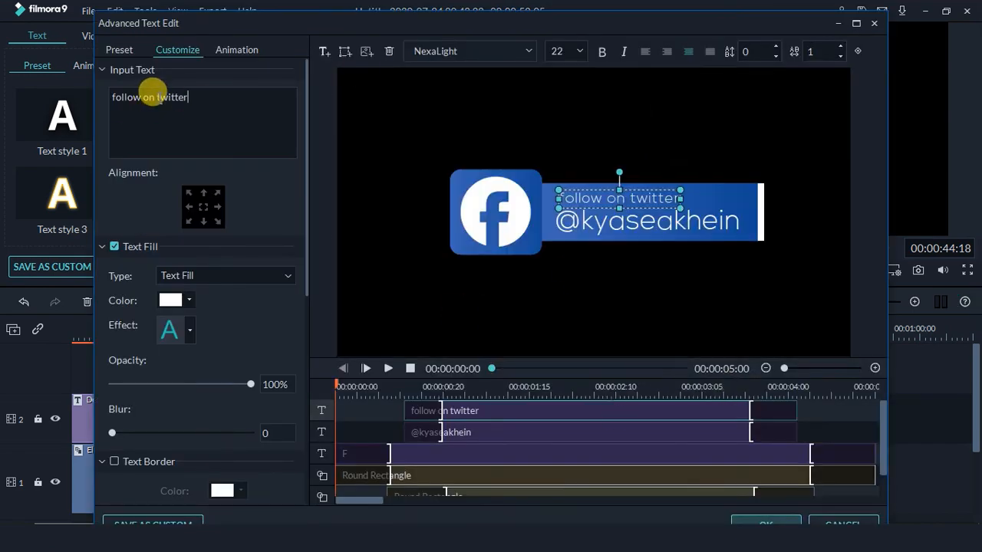
Change the top line to 'follow on facebook', nudge it right, and close the editor
double_click(153, 95)
type("facebook")
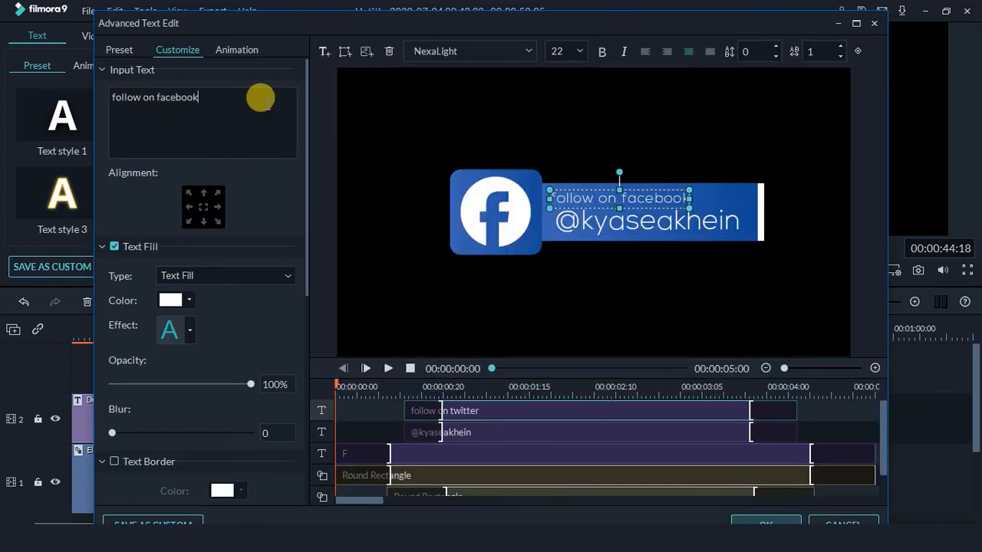
left_click(722, 289)
left_click(654, 201)
key("Right")
key("Right")
key("Right")
key("Right")
key("Right")
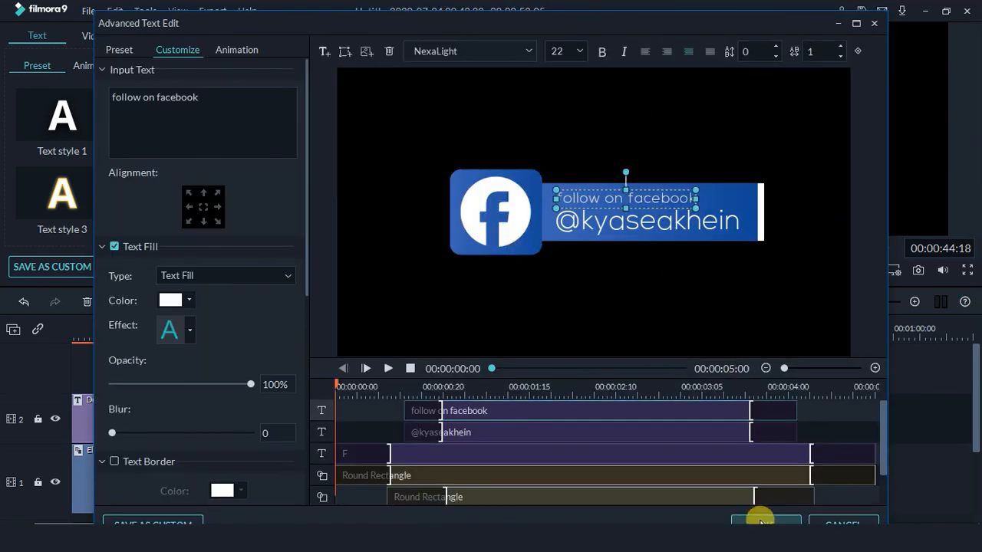
left_click(761, 523)
left_click(649, 333)
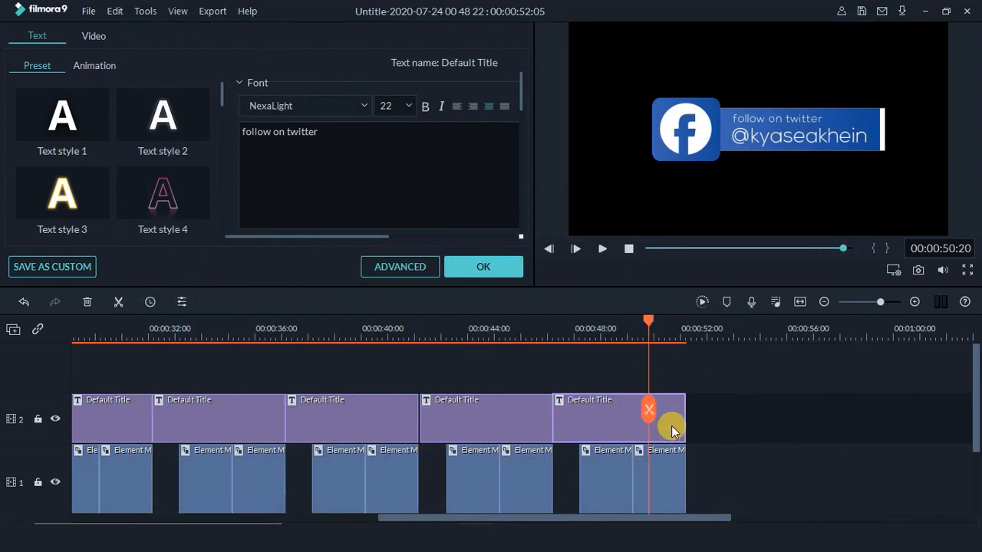
Open the last title copy in Advanced Edit and delete the Twitter bird icon
right_click(670, 425)
left_click(694, 358)
left_click(505, 301)
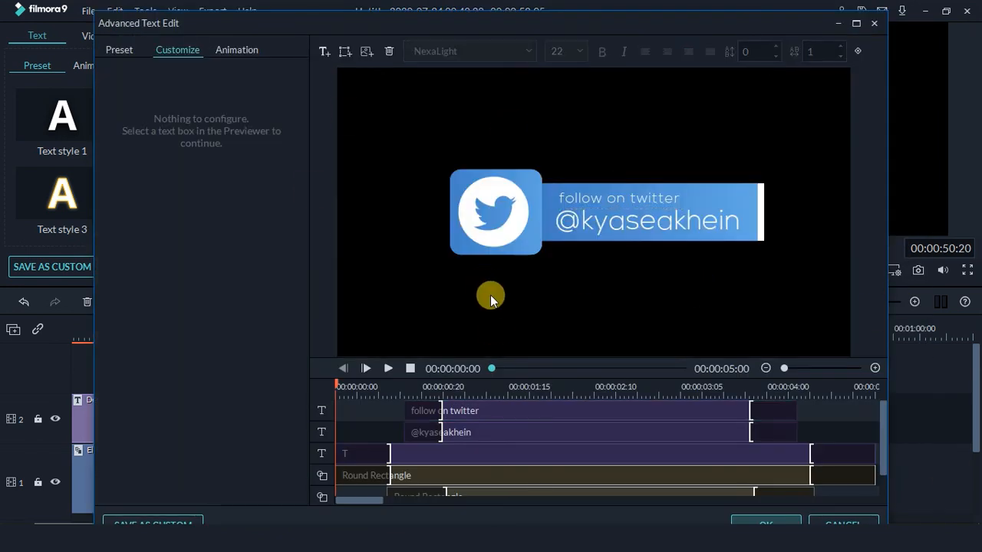
left_click(474, 237)
key("Delete")
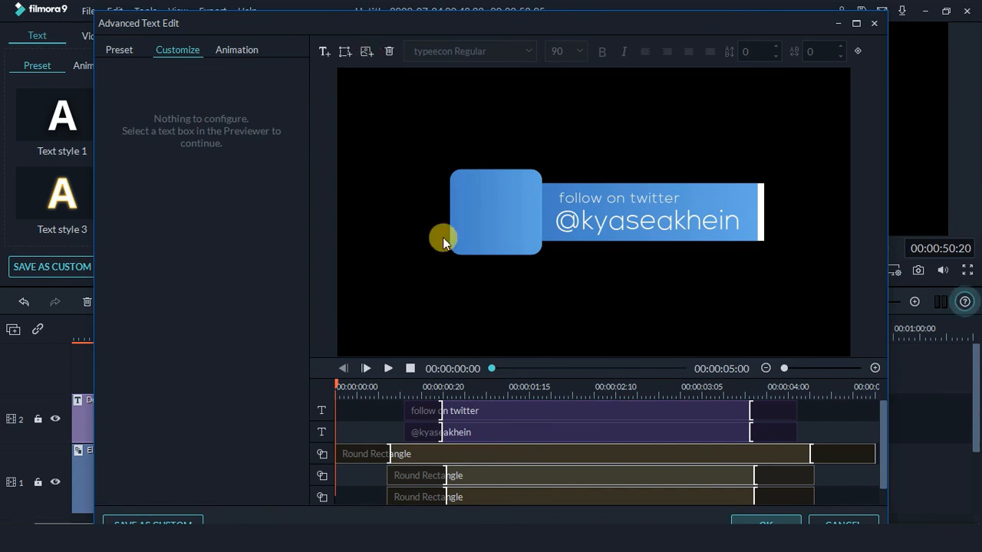
Insert the Ypic image and shrink it to fit the blue square
double_click(537, 265)
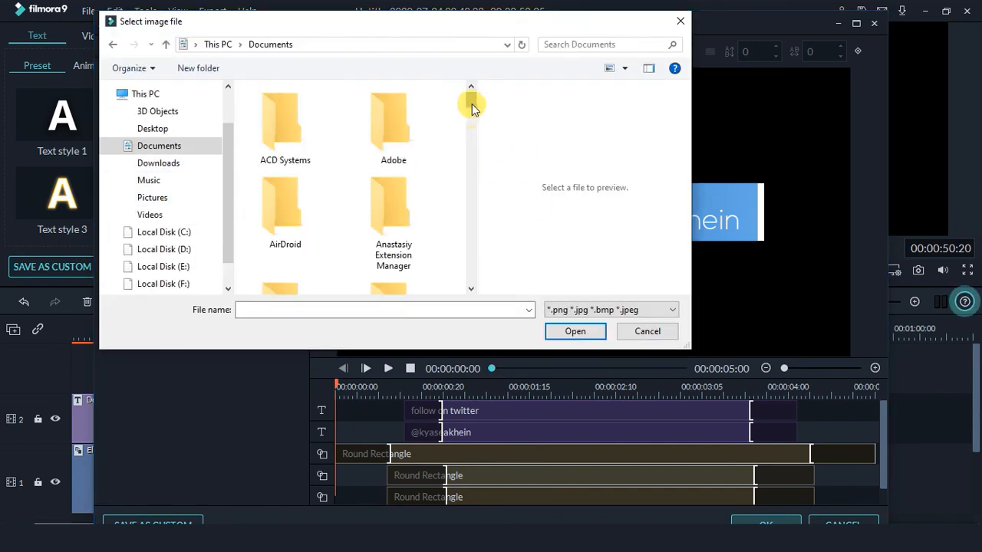
left_click_drag(468, 103, 480, 278)
left_click(393, 253)
left_click(565, 331)
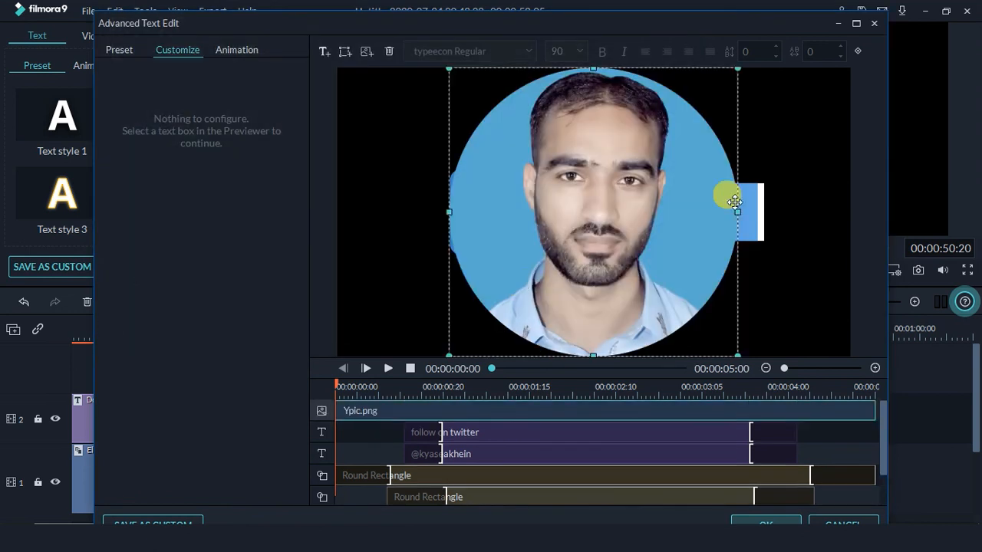
left_click_drag(732, 69, 498, 223)
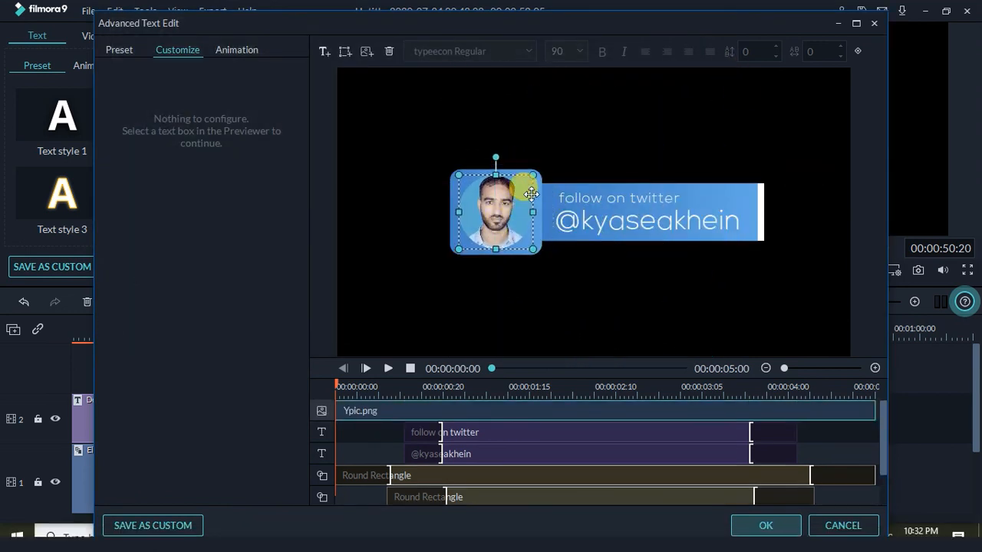
left_click(537, 160)
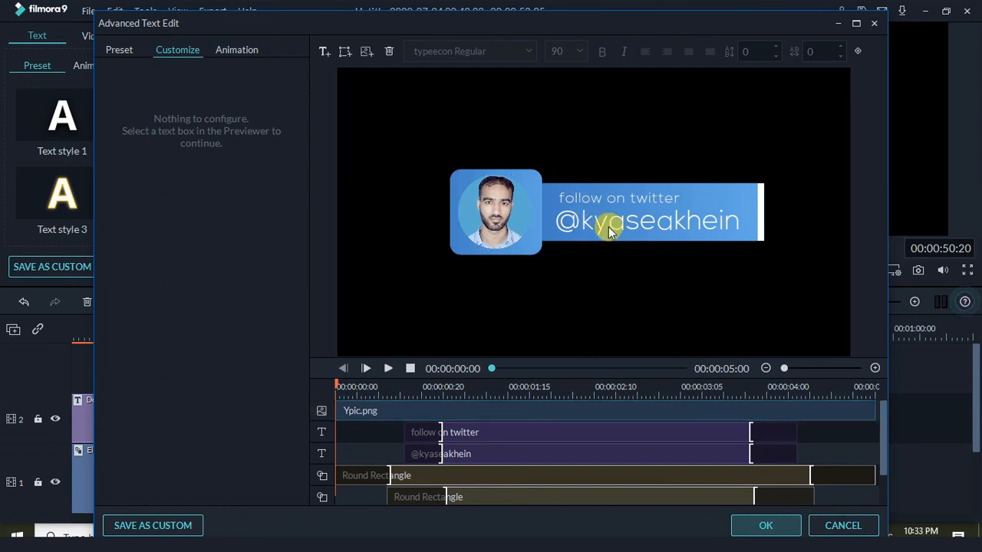
Replace the 'follow on twitter' line with 'Graphic Designer'
left_click(583, 196)
key("ctrl+a")
type("graphic de")
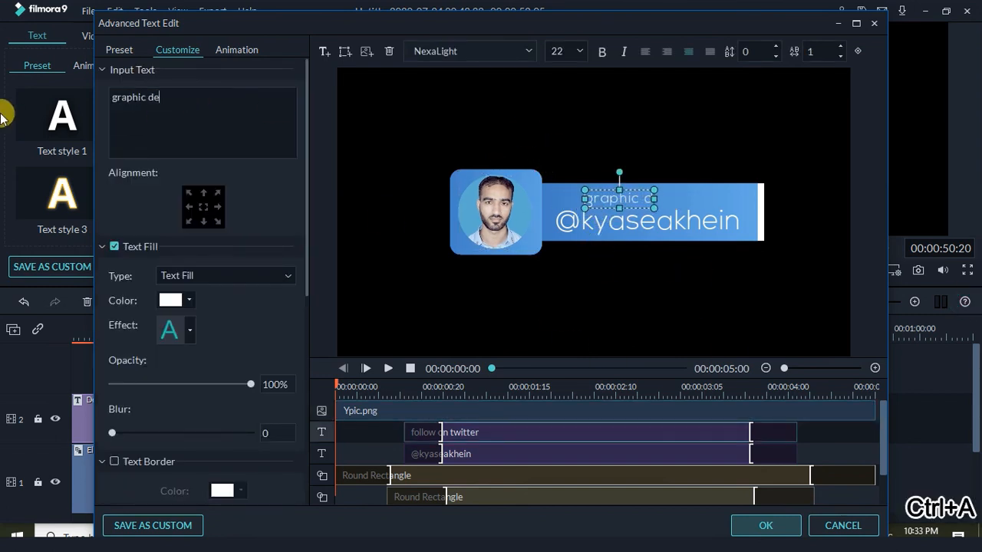
type("signer")
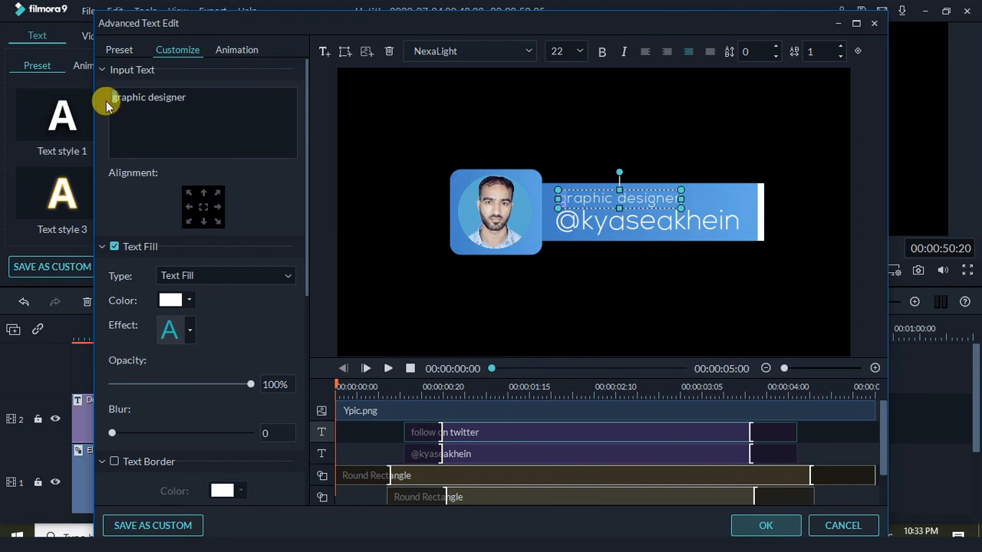
type("G")
left_click(157, 106)
left_click(666, 276)
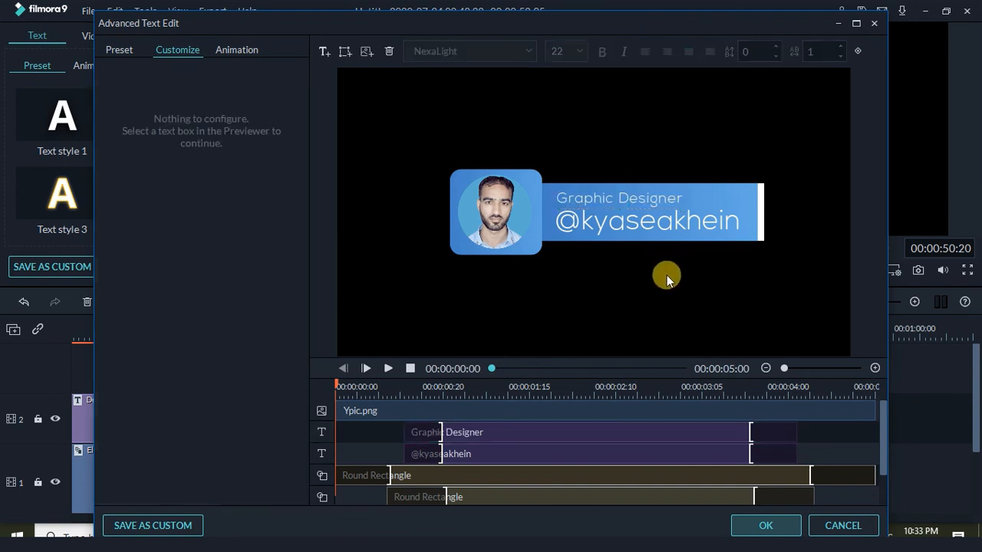
Replace the handle line's text with the person's full name
left_click(602, 231)
left_click(187, 118)
key("ctrl+a")
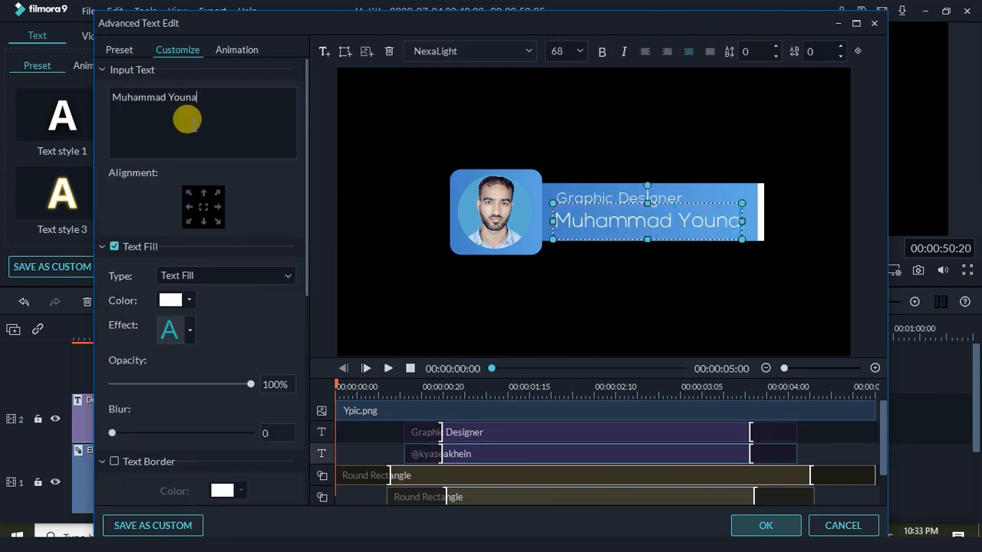
left_click(635, 270)
left_click(663, 221)
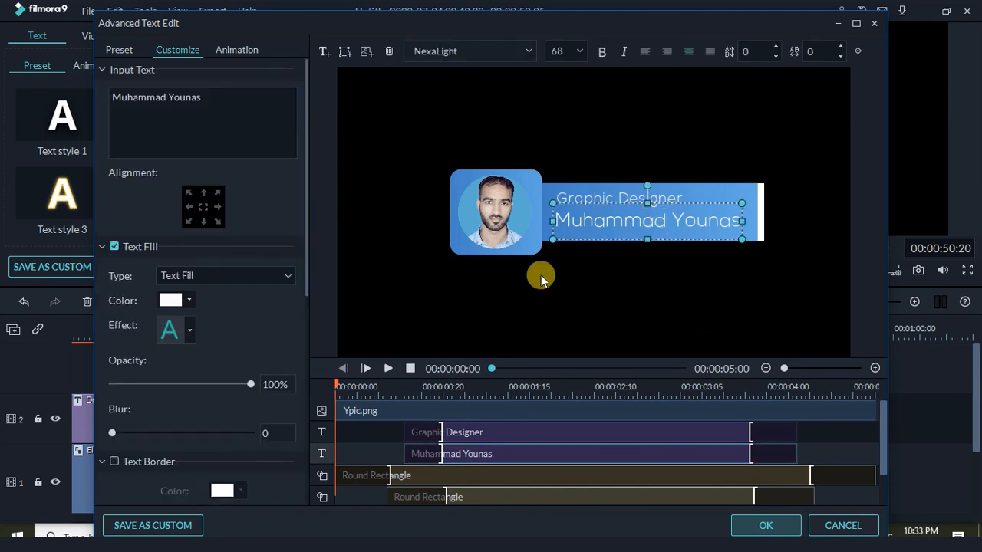
Give the rounded square behind the photo a purple-to-dark-blue gradient fill
left_click(542, 261)
left_click(535, 247)
scroll(306, 406, "down", 5)
scroll(306, 406, "down", 5)
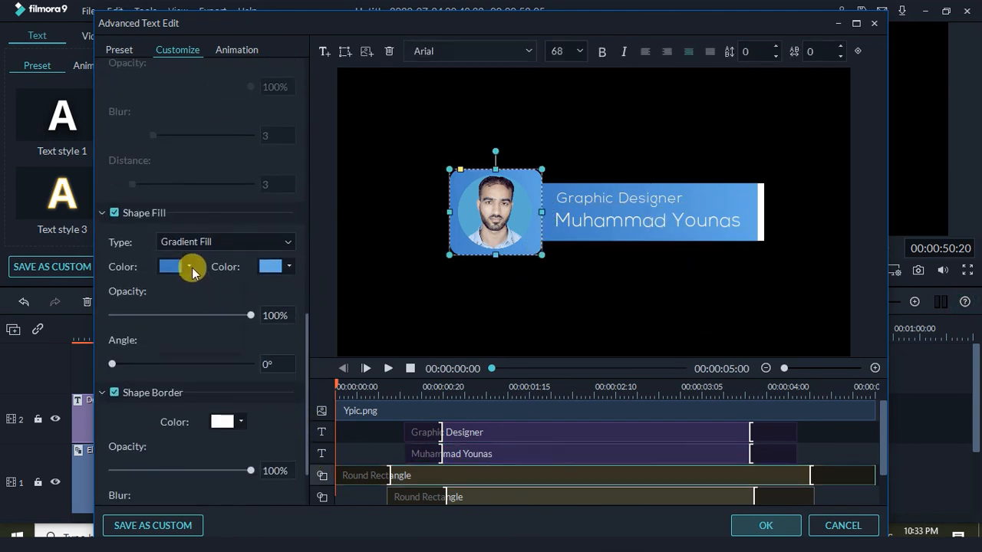
left_click(189, 266)
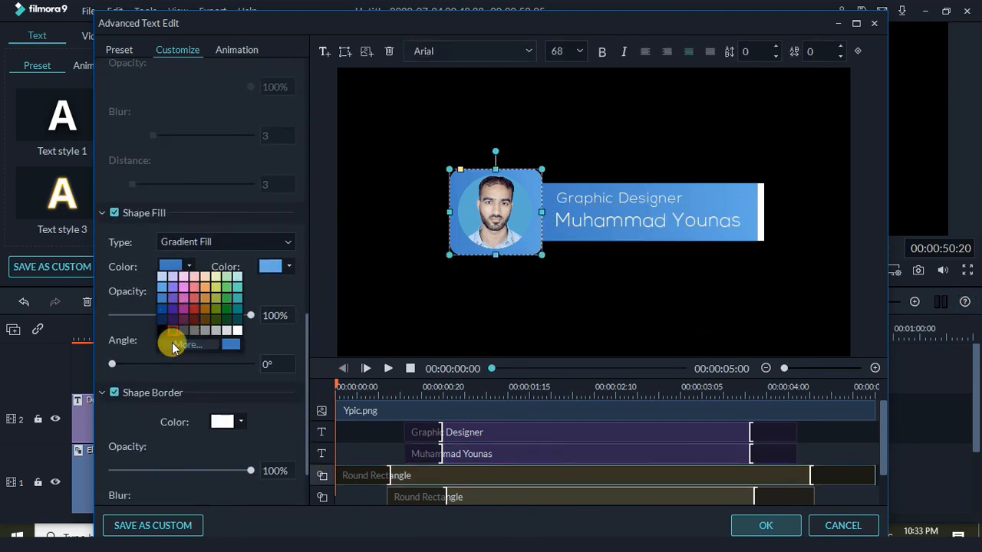
left_click(184, 345)
left_click(321, 238)
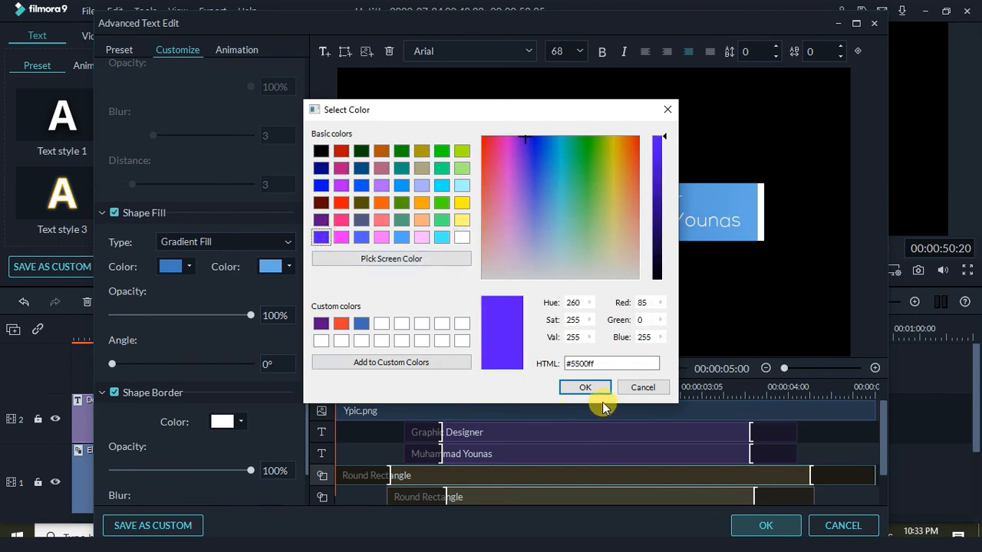
left_click(322, 220)
left_click(584, 386)
left_click(288, 266)
left_click(262, 315)
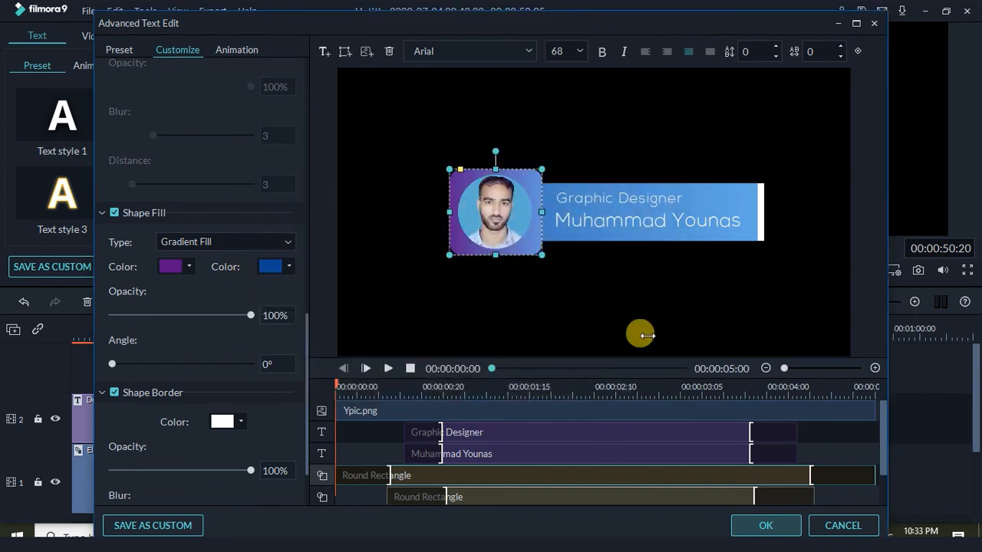
left_click(734, 292)
Give the bar behind the name a purple-to-dark-blue gradient fill
left_click(679, 244)
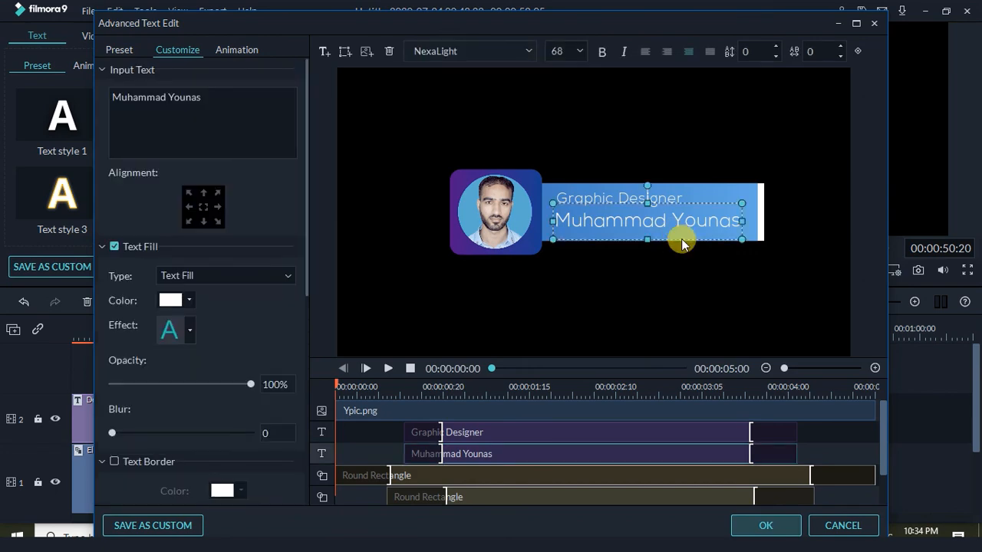
left_click(751, 239)
scroll(252, 402, "down", 8)
left_click(188, 256)
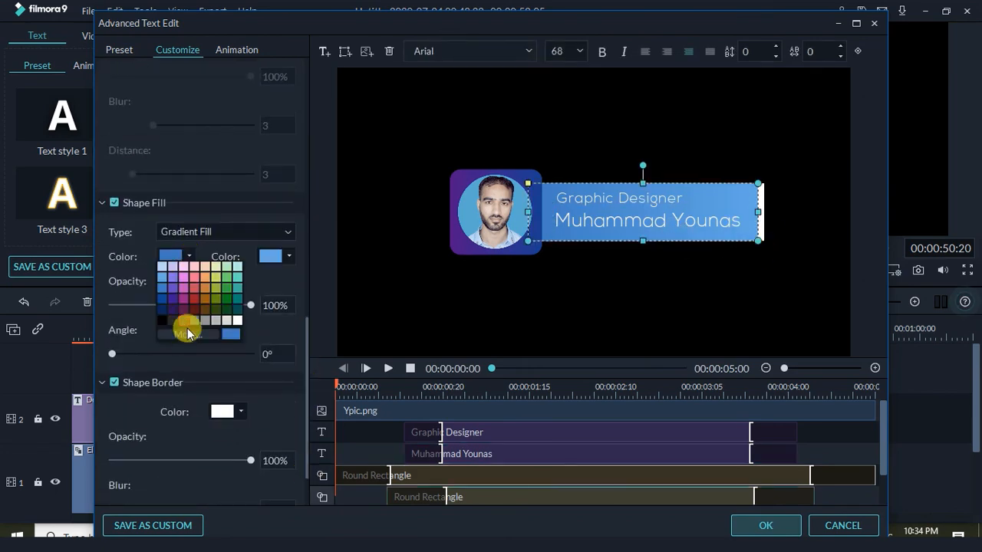
left_click(187, 328)
left_click(325, 222)
left_click(585, 386)
left_click(267, 257)
left_click(261, 296)
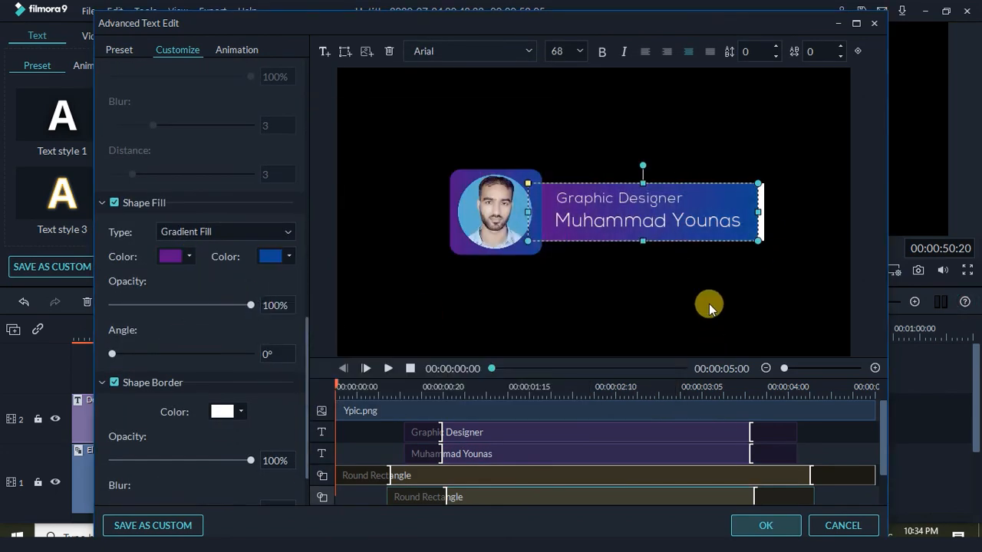
left_click(707, 304)
Save the profile card as a custom title and return to the main editor
left_click(679, 221)
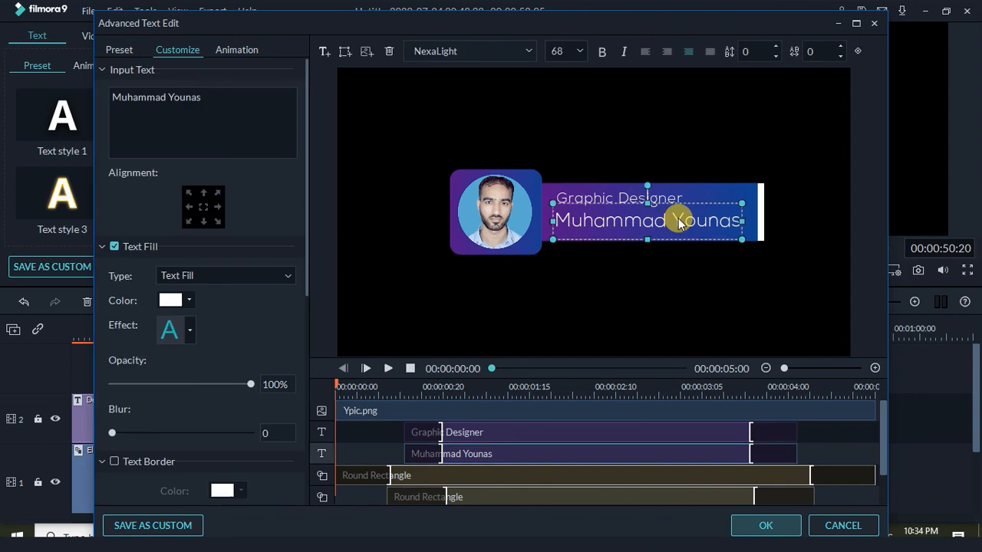
left_click(712, 291)
left_click(149, 528)
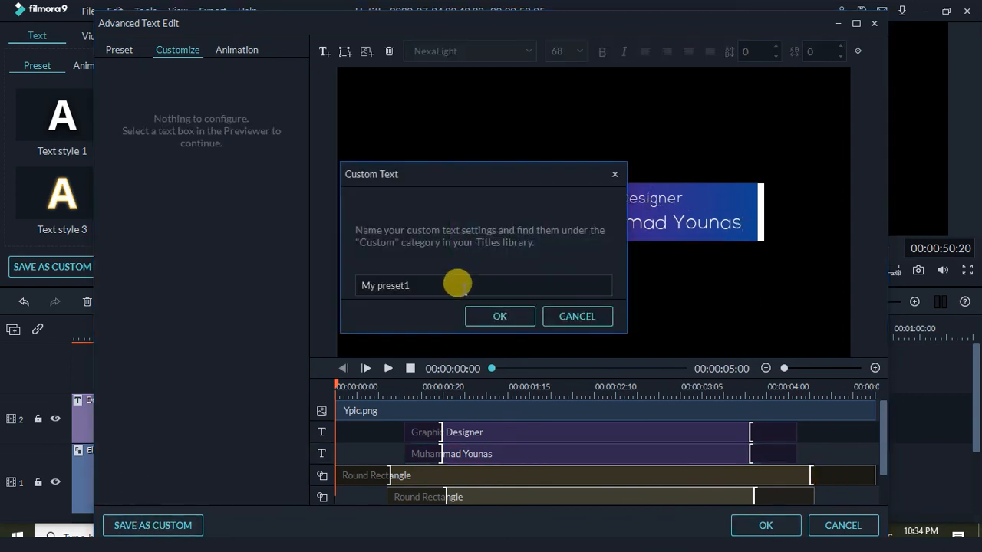
left_click(499, 316)
left_click(765, 526)
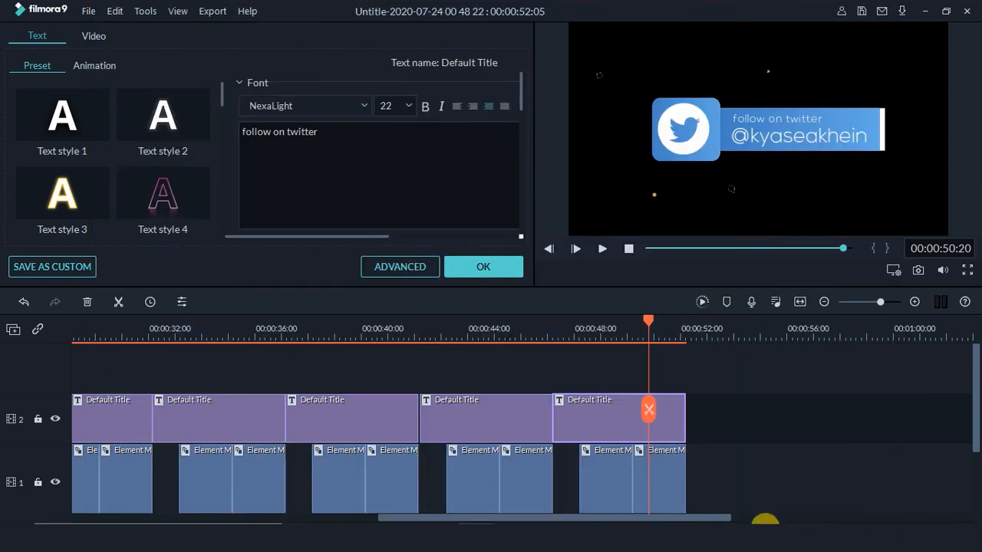
Preview the lower-third titles from about 27 seconds and return to the titles library
left_click(149, 327)
left_click_drag(445, 515, 396, 515)
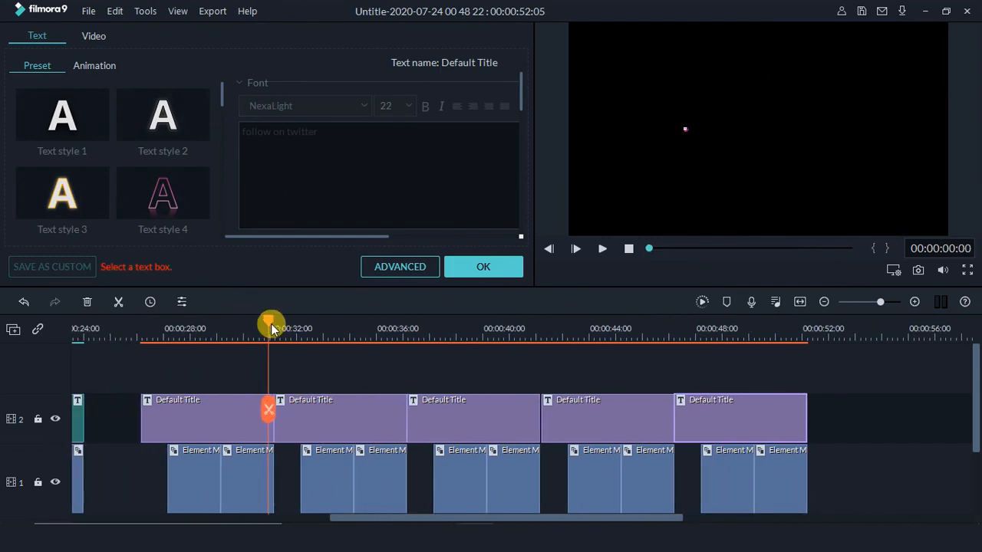
left_click_drag(270, 325, 141, 328)
left_click(601, 249)
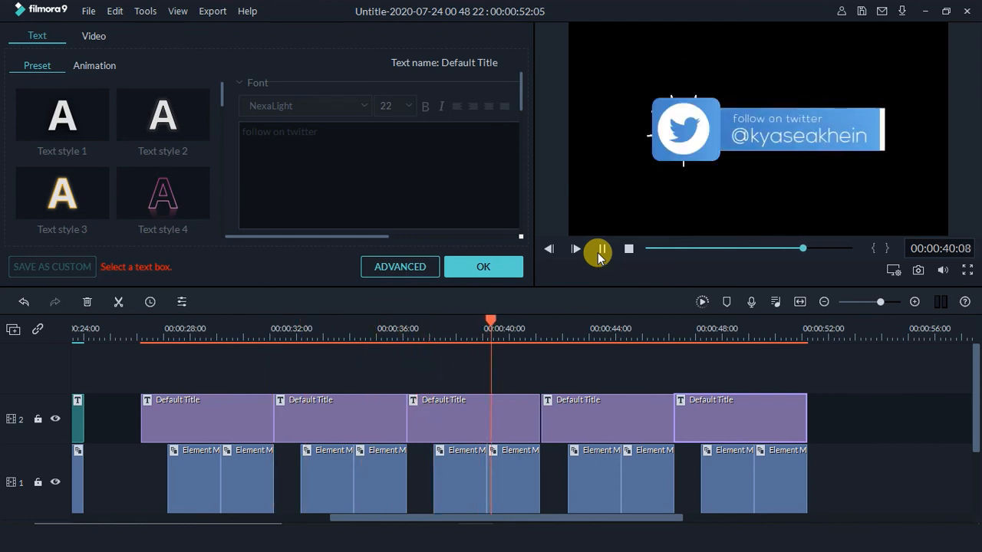
left_click(492, 268)
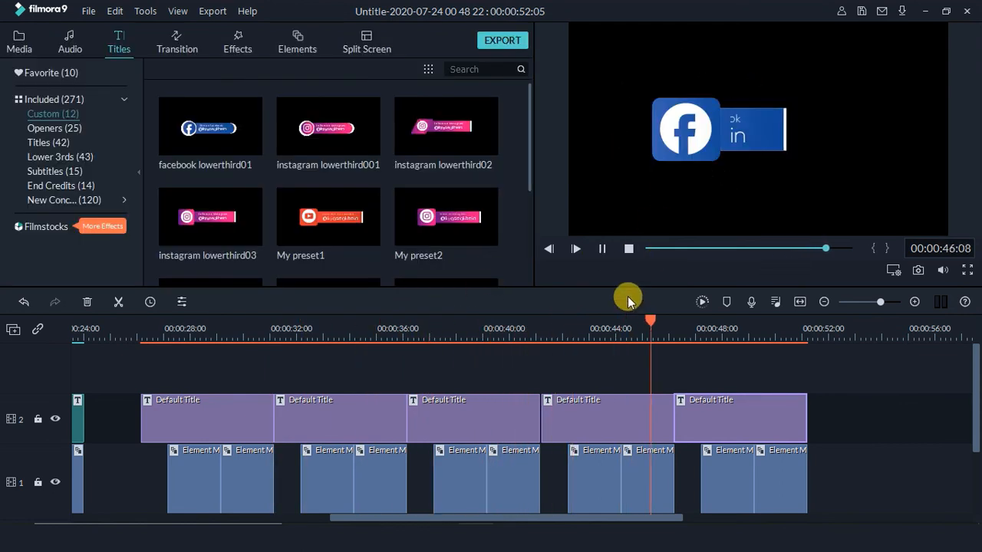
Replay from the start, then stop with the playhead on the profile card title
left_click(601, 249)
left_click(625, 250)
left_click_drag(407, 518, 763, 519)
left_click(480, 339)
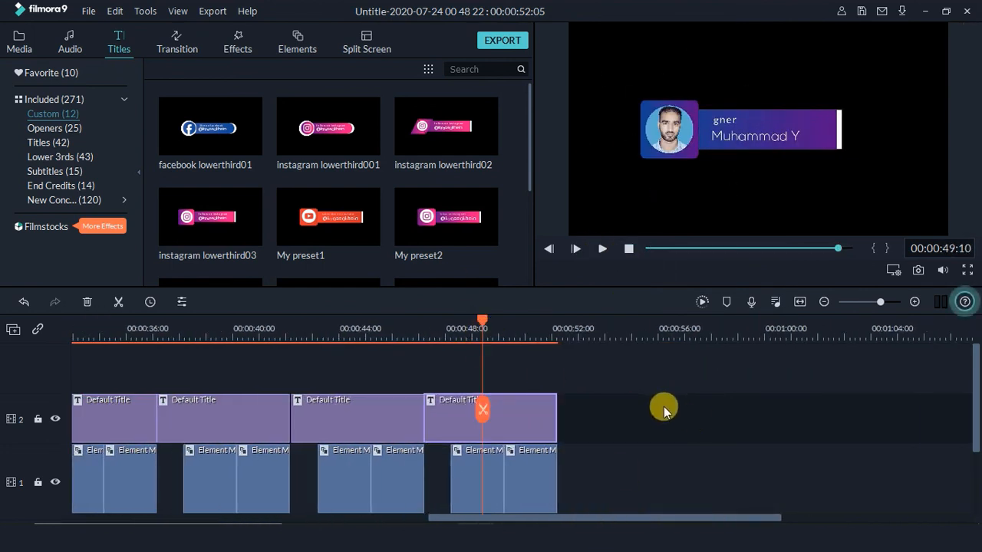
Open the profile card in Advanced Edit and apply the Twrl animation to the photo
right_click(514, 429)
left_click(541, 354)
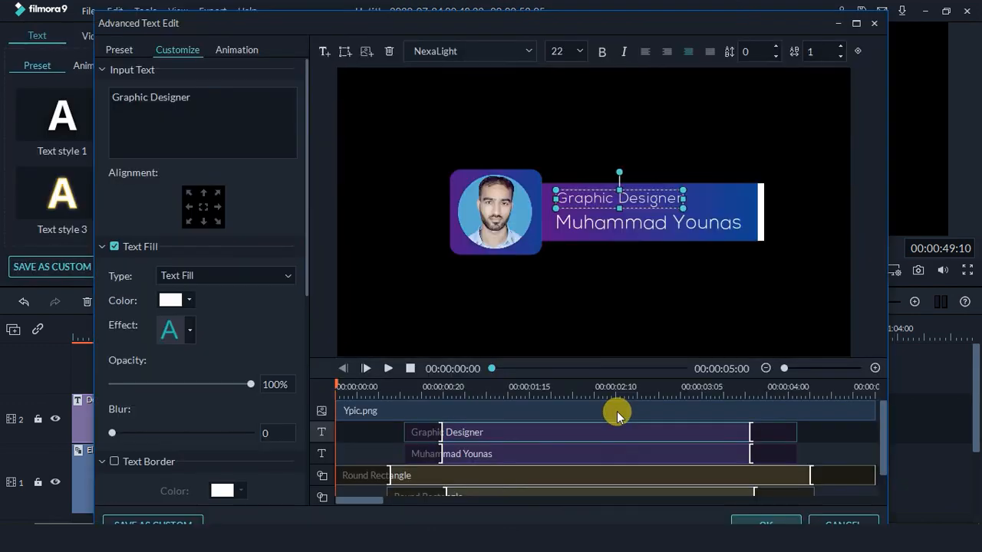
left_click(236, 49)
scroll(307, 336, "down", 5)
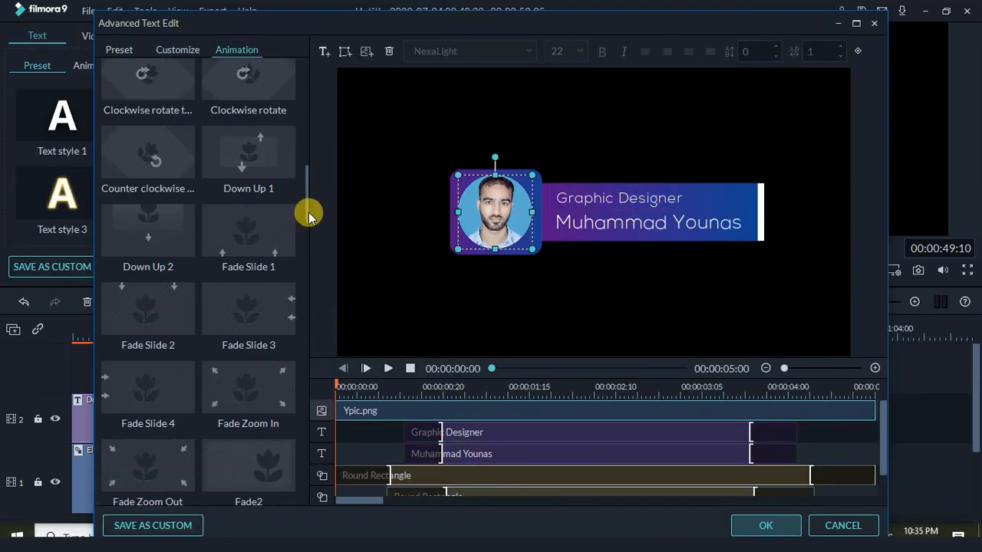
left_click_drag(309, 217, 324, 116)
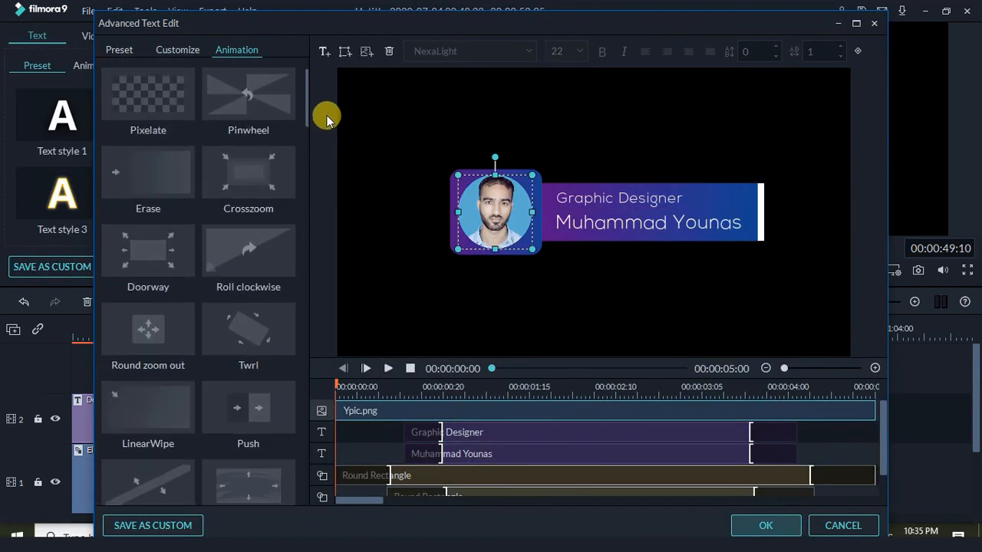
left_click(258, 341)
Stretch the photo's animation to about four seconds, place it below the text, and preview
left_click(479, 406)
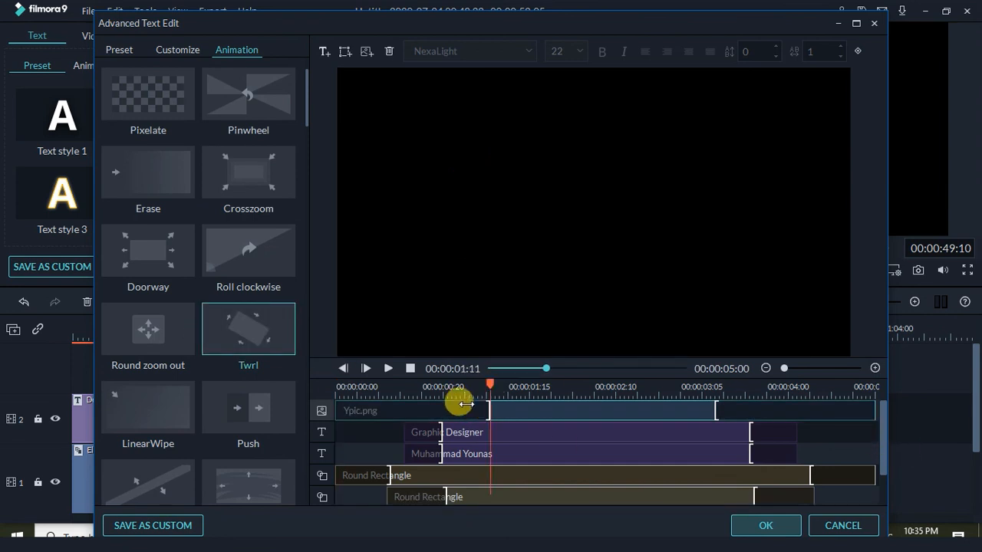
left_click_drag(466, 405, 387, 399)
left_click_drag(714, 412, 809, 407)
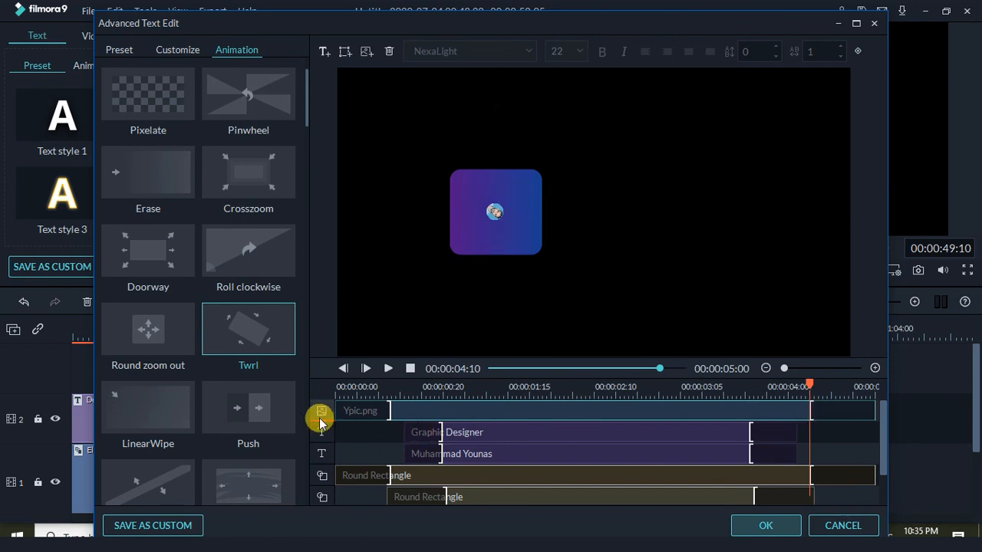
left_click_drag(320, 460, 321, 460)
left_click(343, 388)
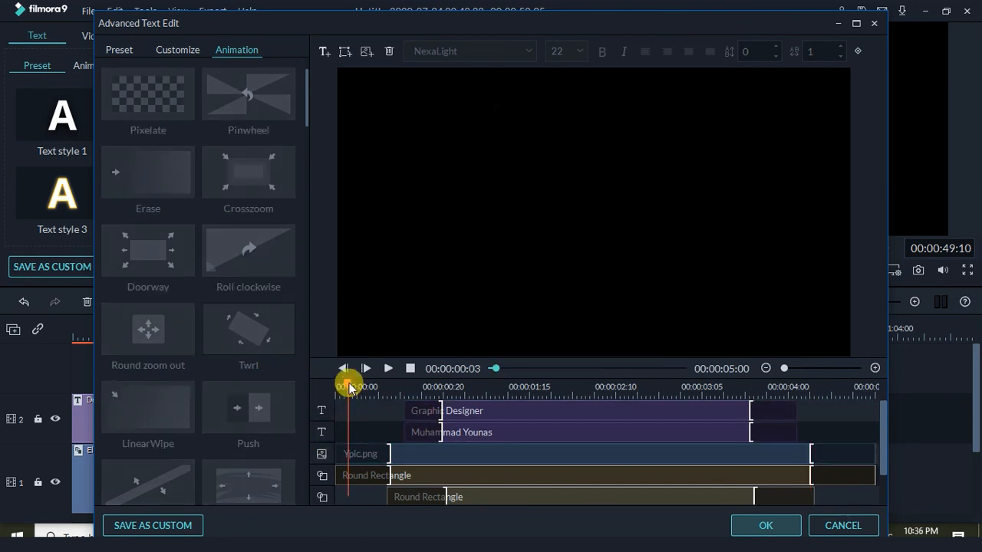
left_click_drag(338, 392, 854, 417)
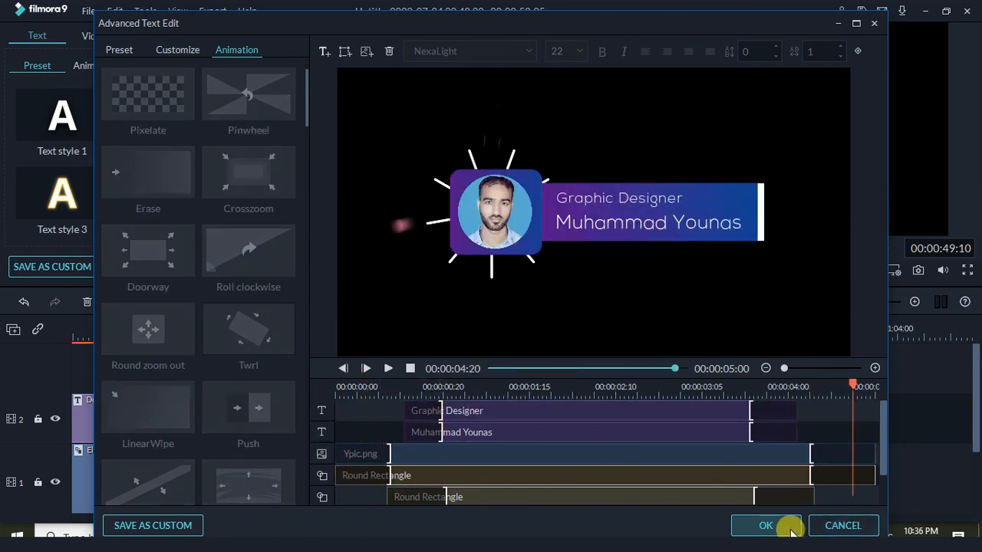
left_click(765, 525)
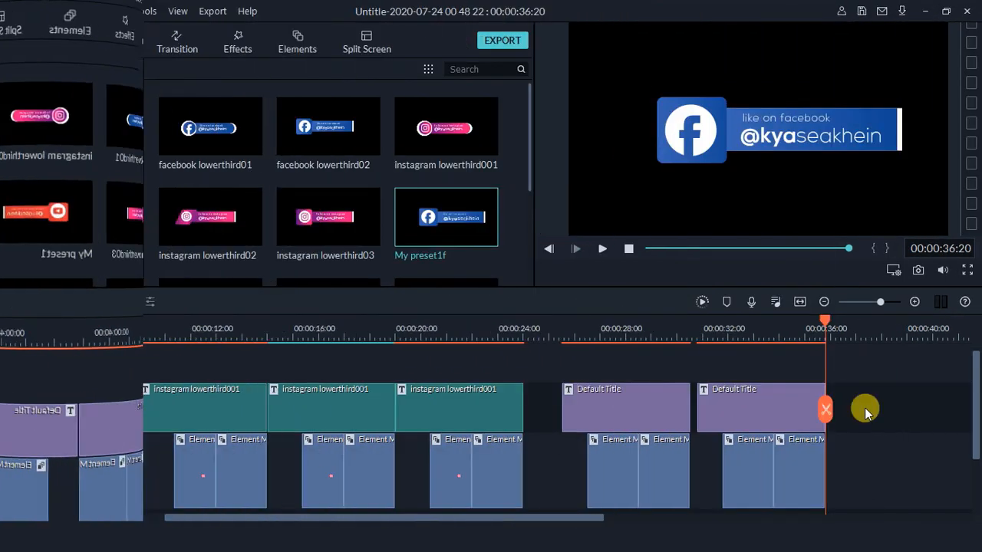